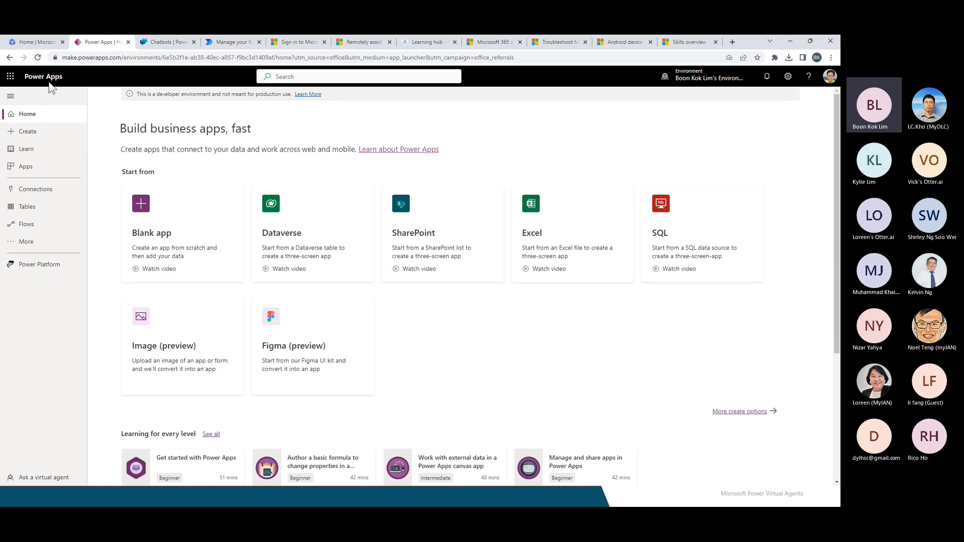
Expand the extra navigation items and switch to the Power Virtual Agents Chatbots list.
click(25, 244)
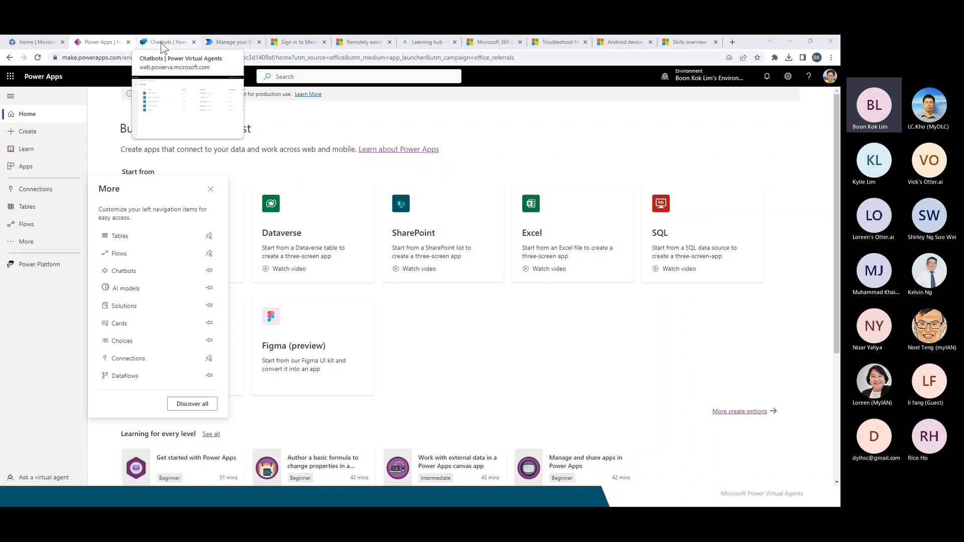
click(160, 42)
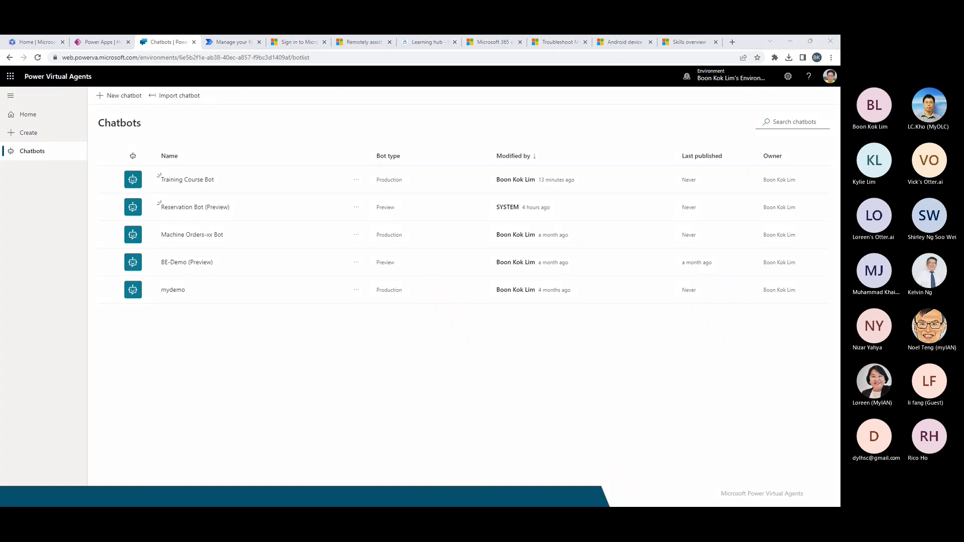
Try the screen annotation pen, then visit Home and the create-chatbot page before returning to Chatbots.
key(ctrl+alt+g)
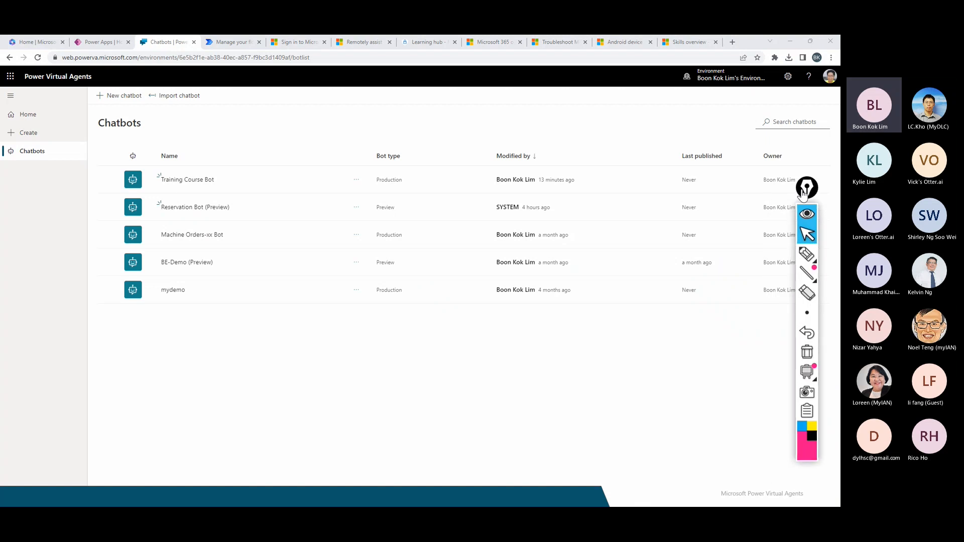
click(808, 231)
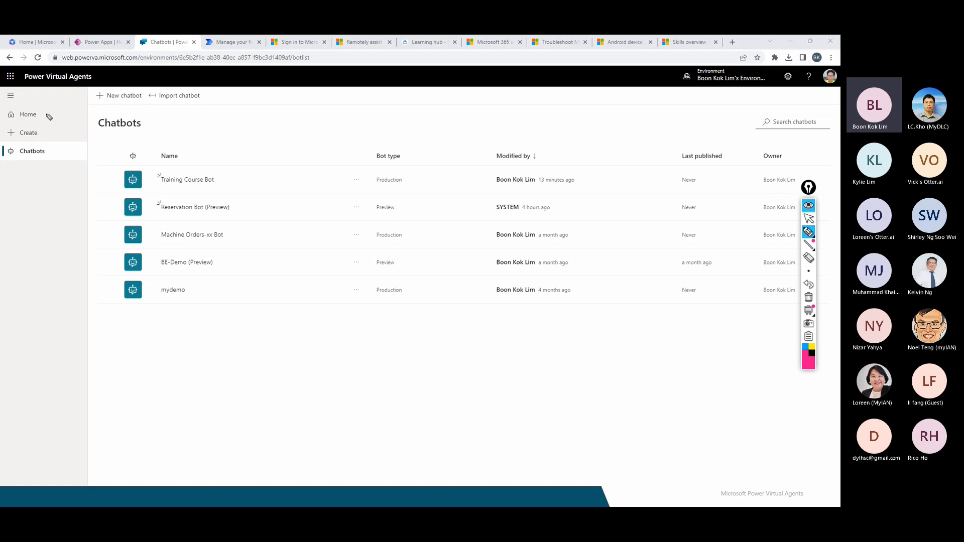
click(808, 218)
click(28, 115)
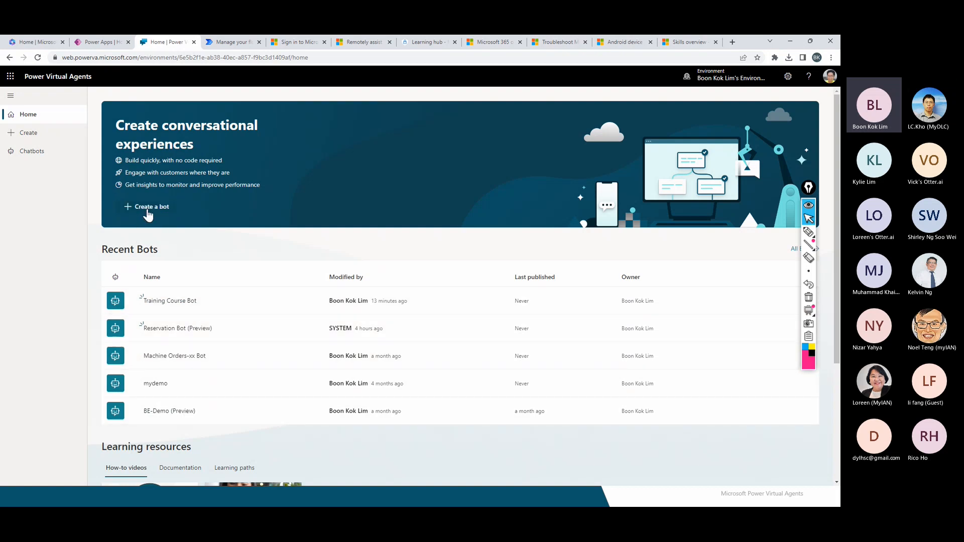
click(31, 143)
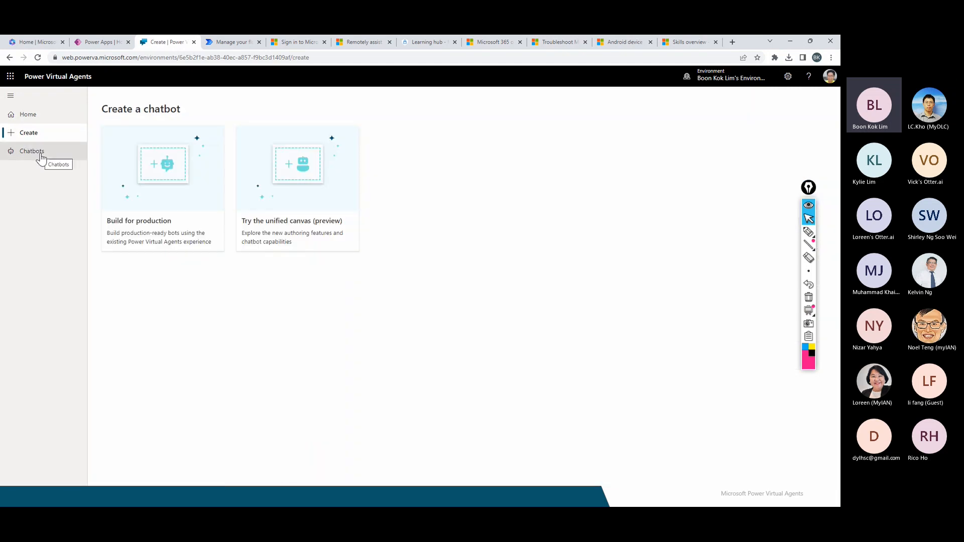
click(41, 158)
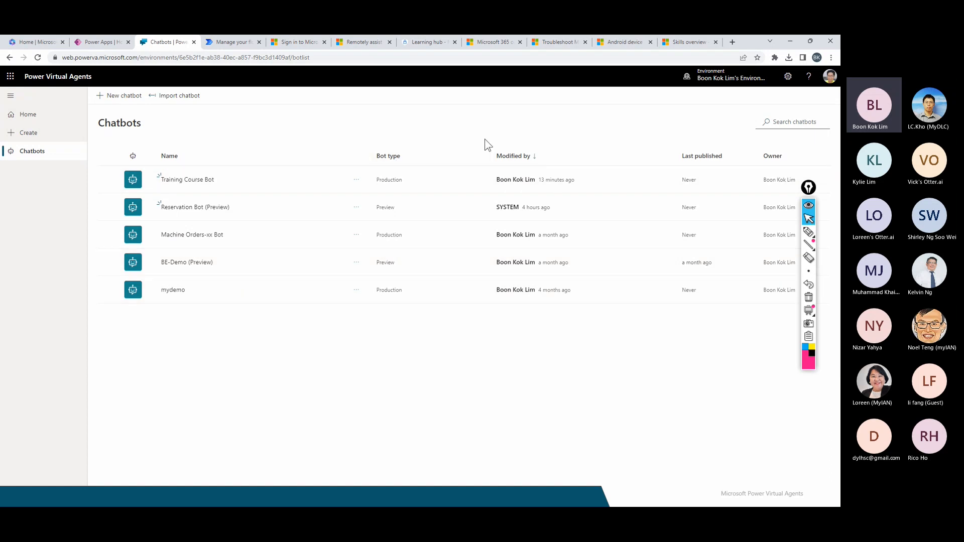
Check the available environments, then start a new bot from the Home page banner.
click(719, 83)
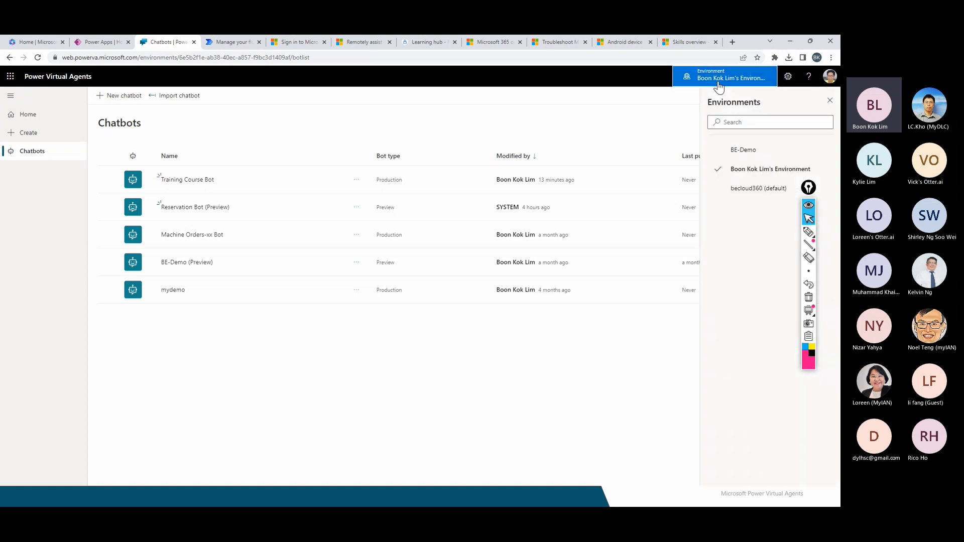
click(715, 84)
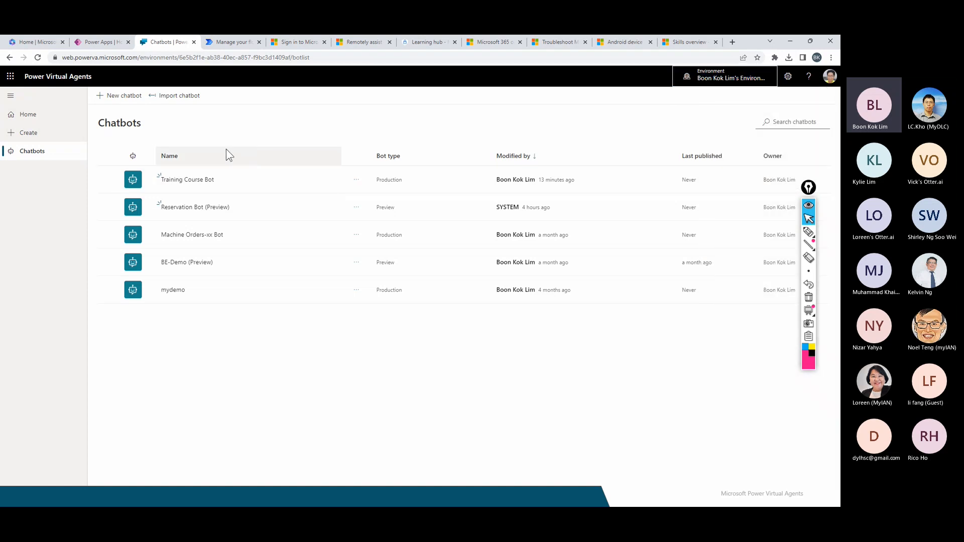
click(42, 121)
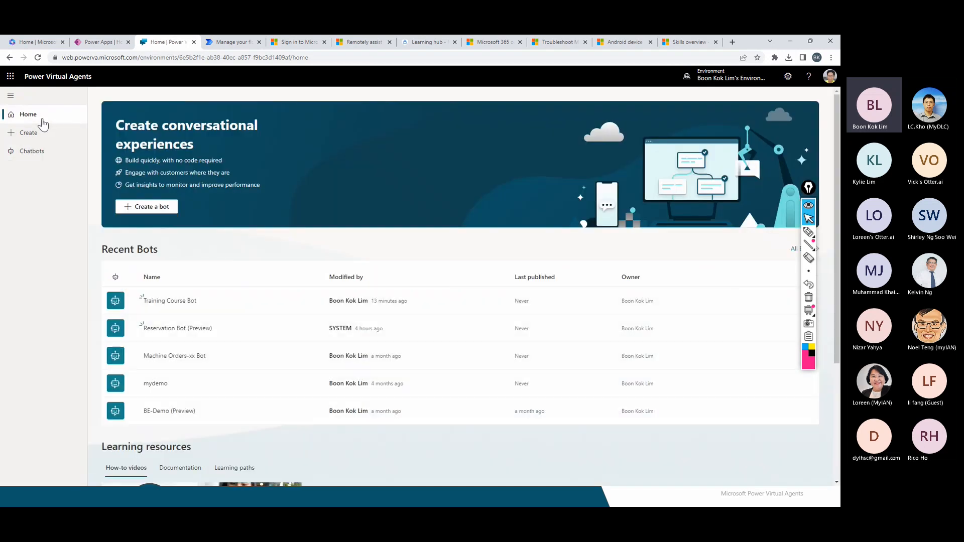
click(151, 215)
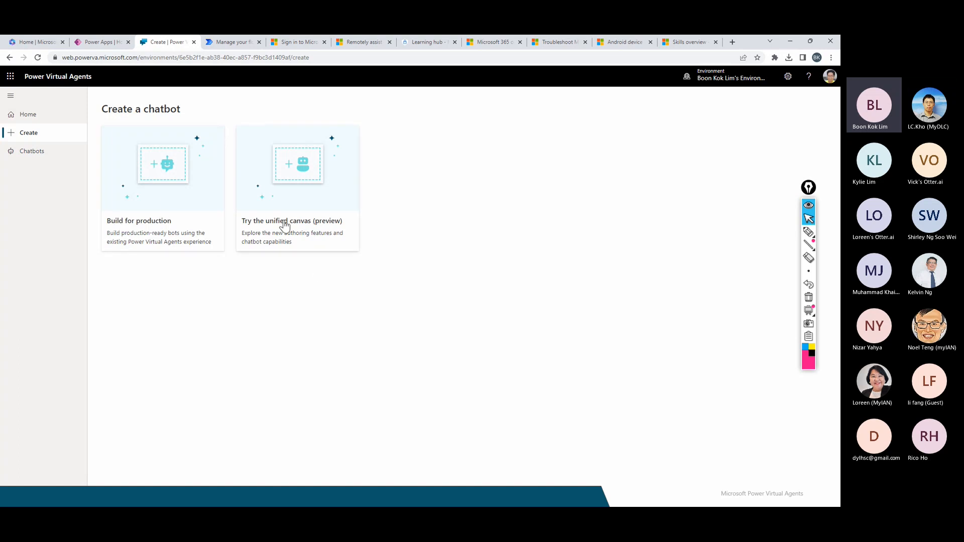
click(155, 196)
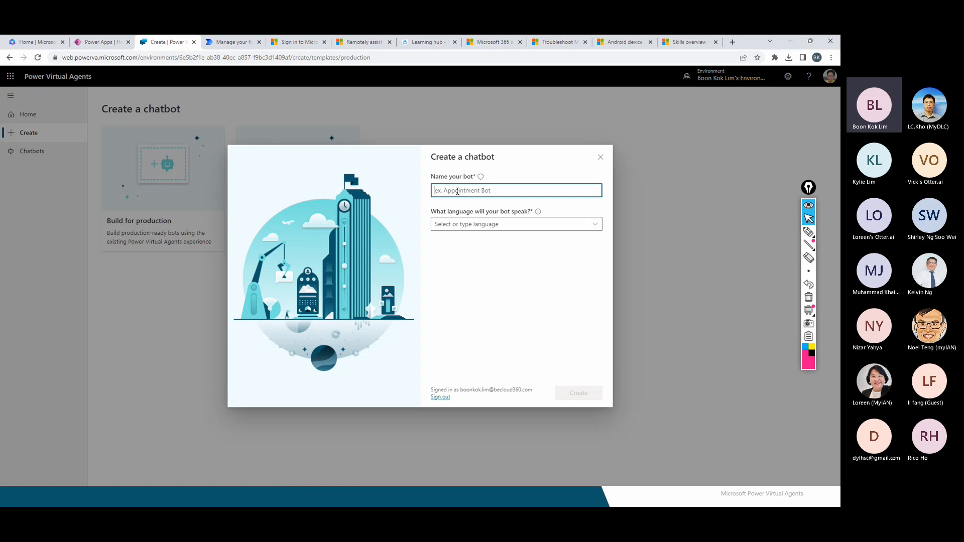
text(Make reservation)
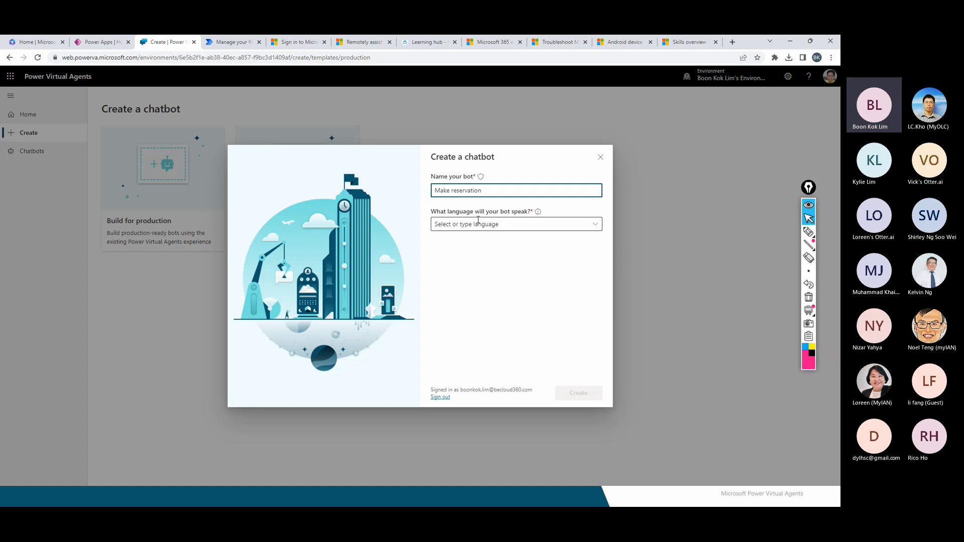
key(ctrl+a)
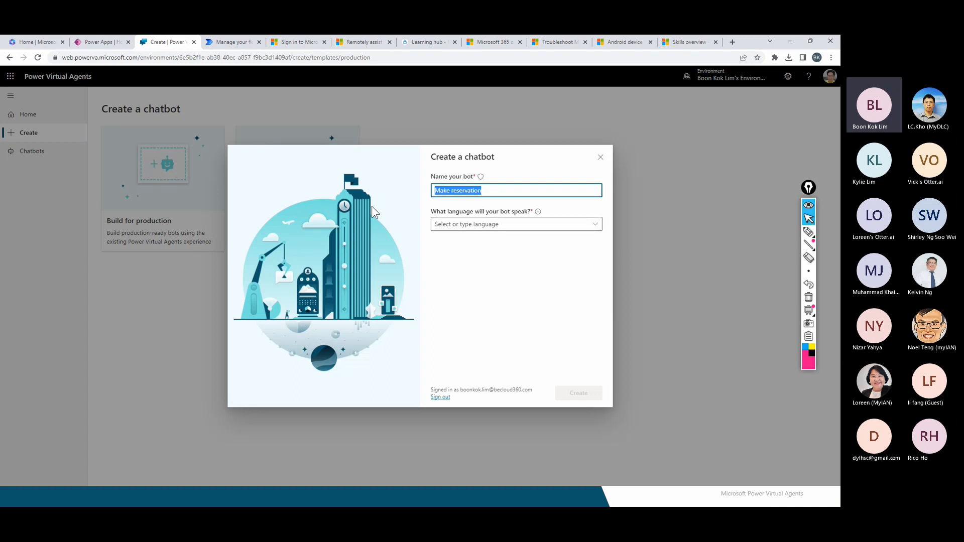
text(Course Training)
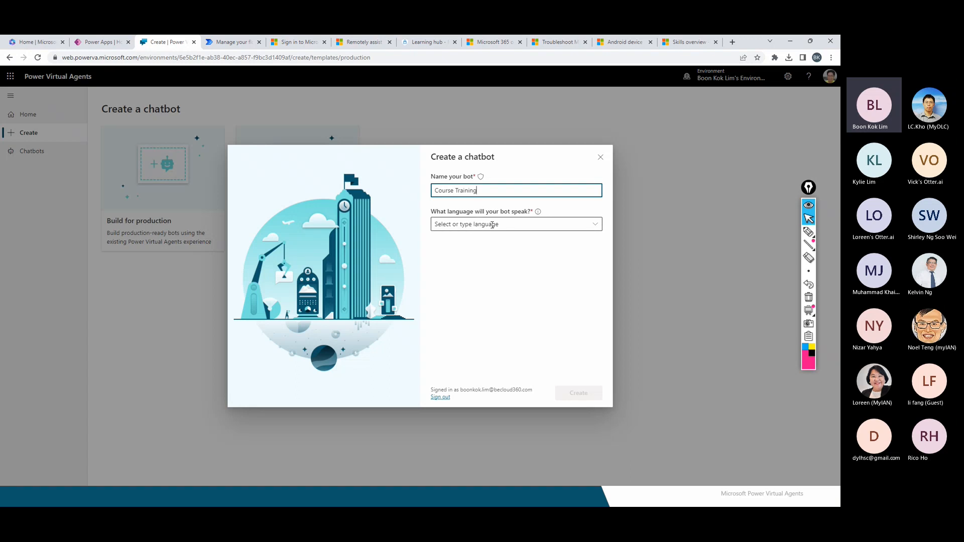
click(595, 225)
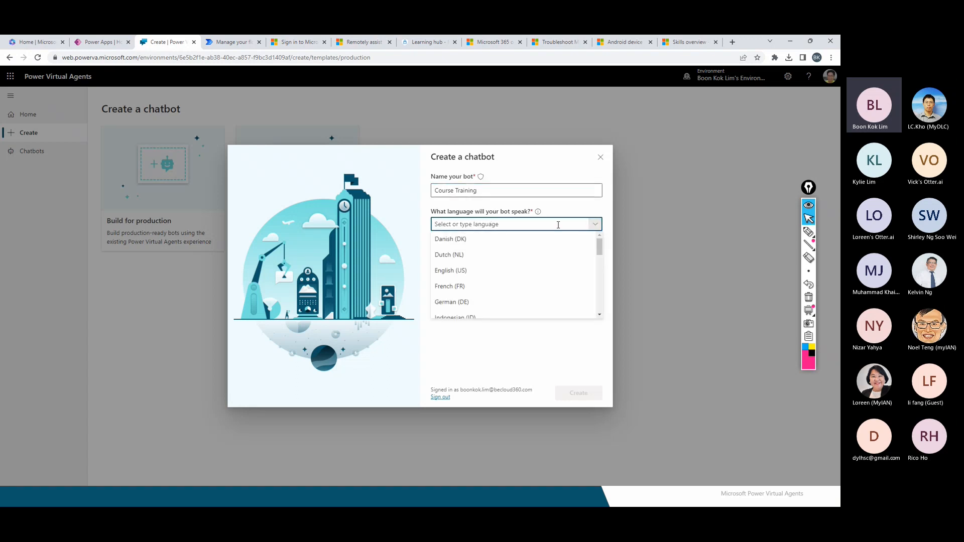
scroll(535, 276, down, 1)
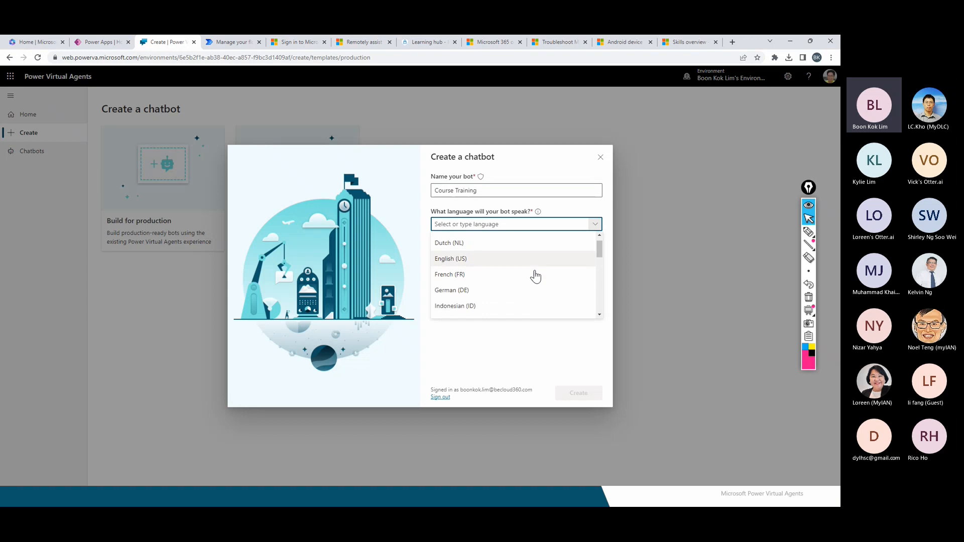
scroll(536, 277, down, 1)
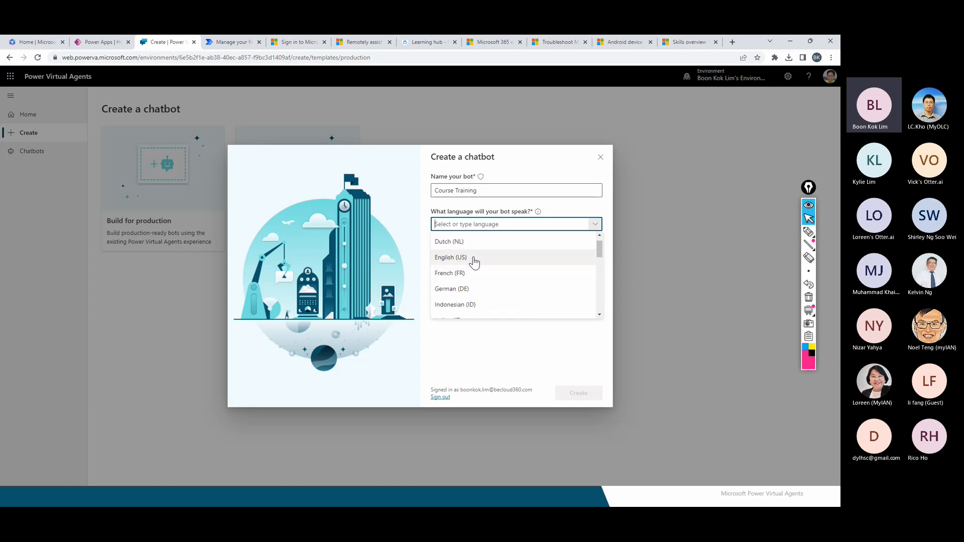
scroll(484, 273, down, 5)
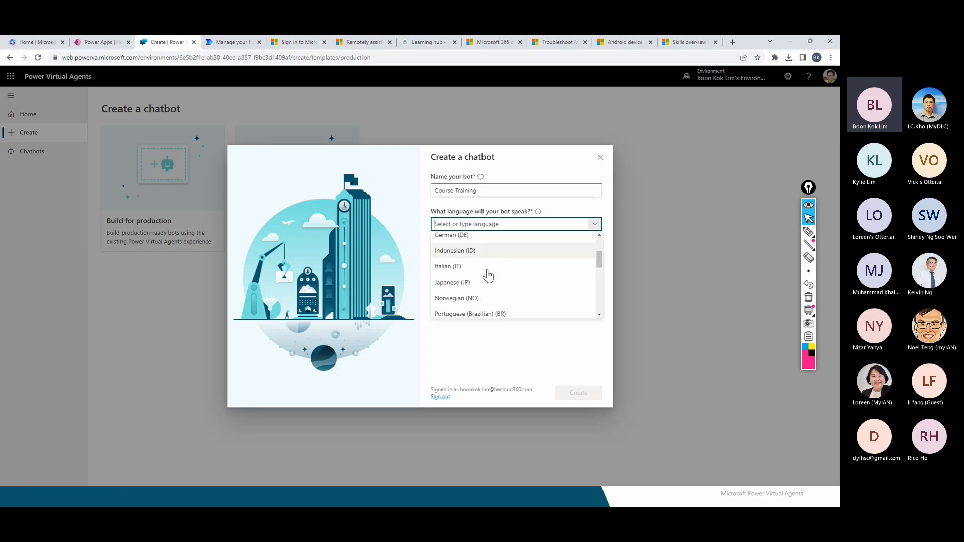
scroll(487, 273, down, 4)
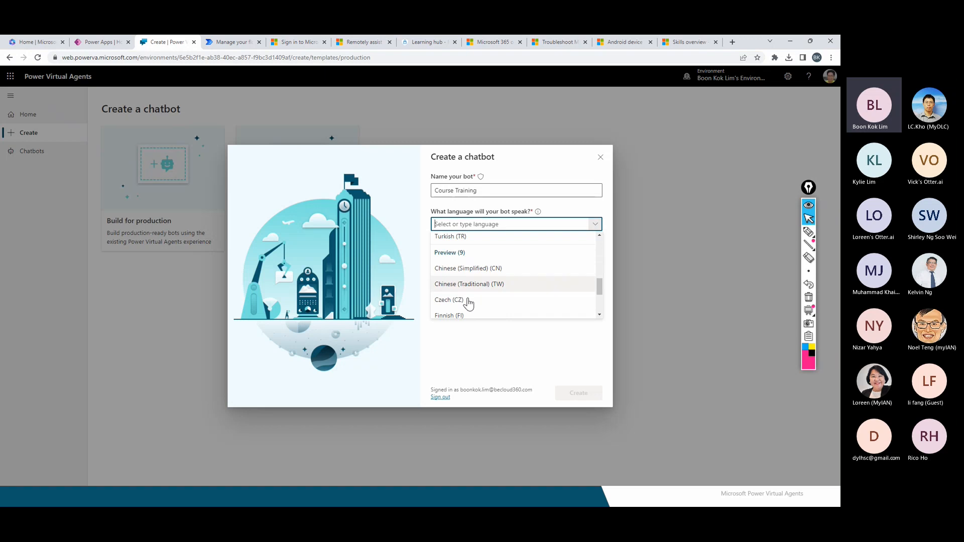
scroll(469, 308, down, 1)
scroll(469, 311, down, 1)
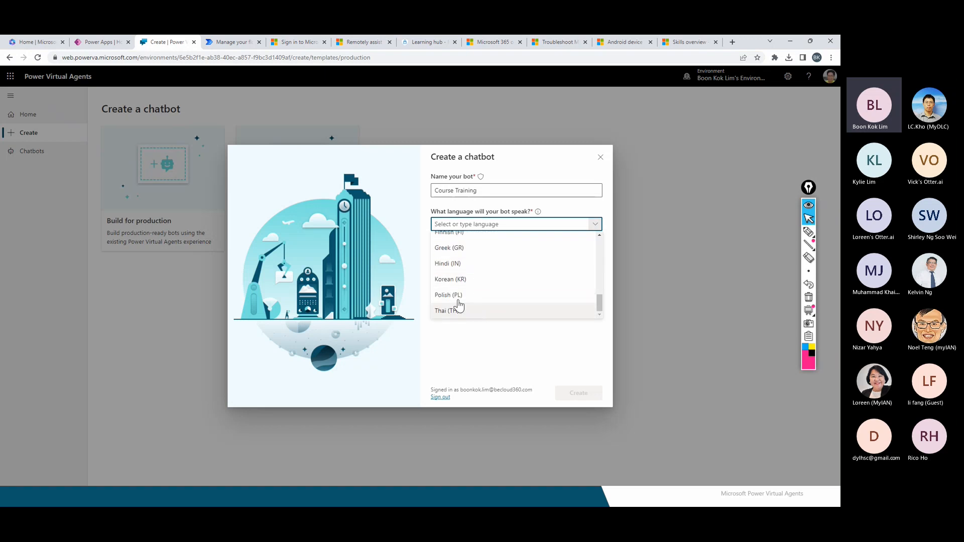
click(472, 346)
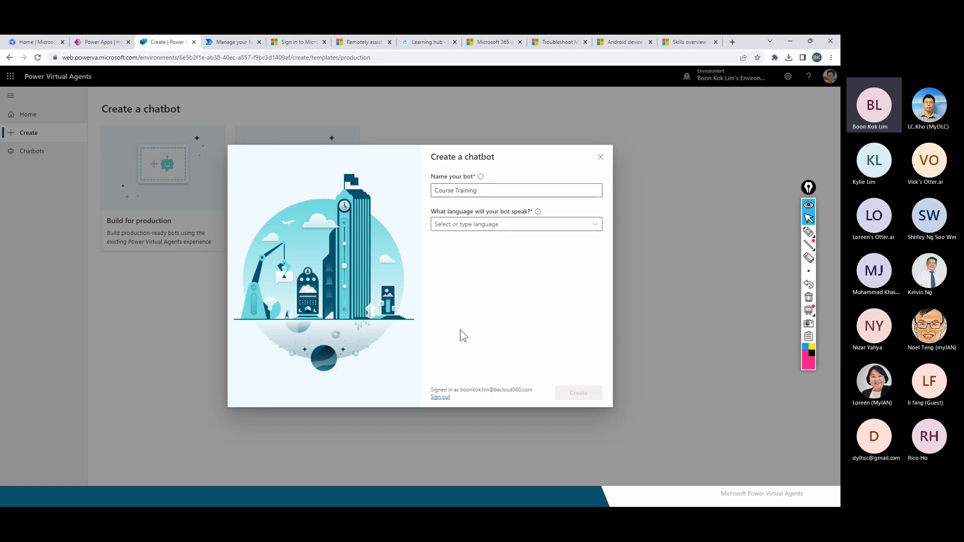
click(501, 224)
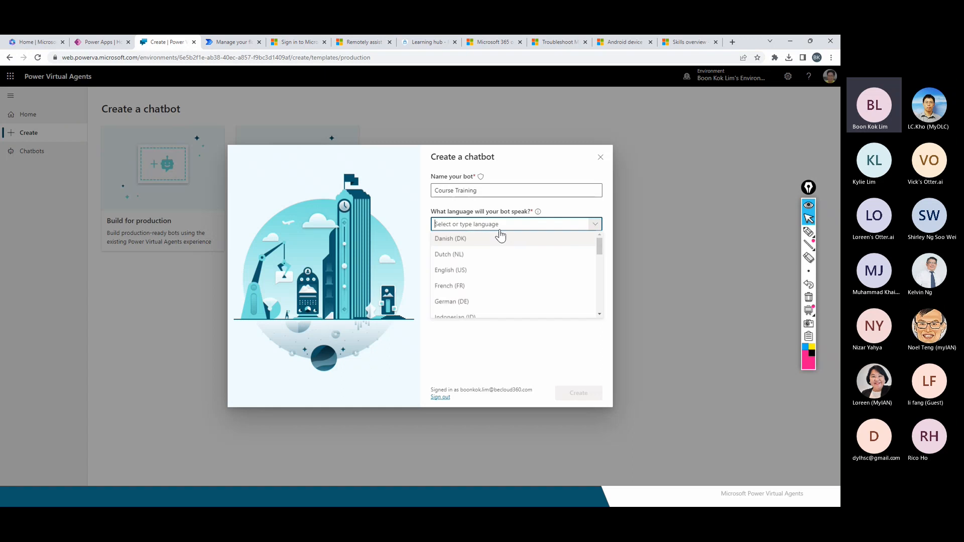
click(456, 270)
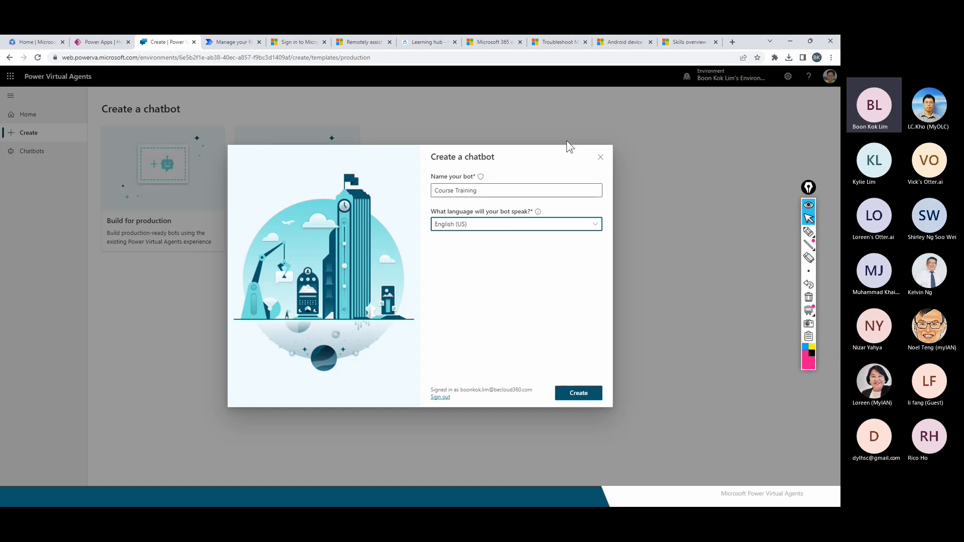
click(599, 158)
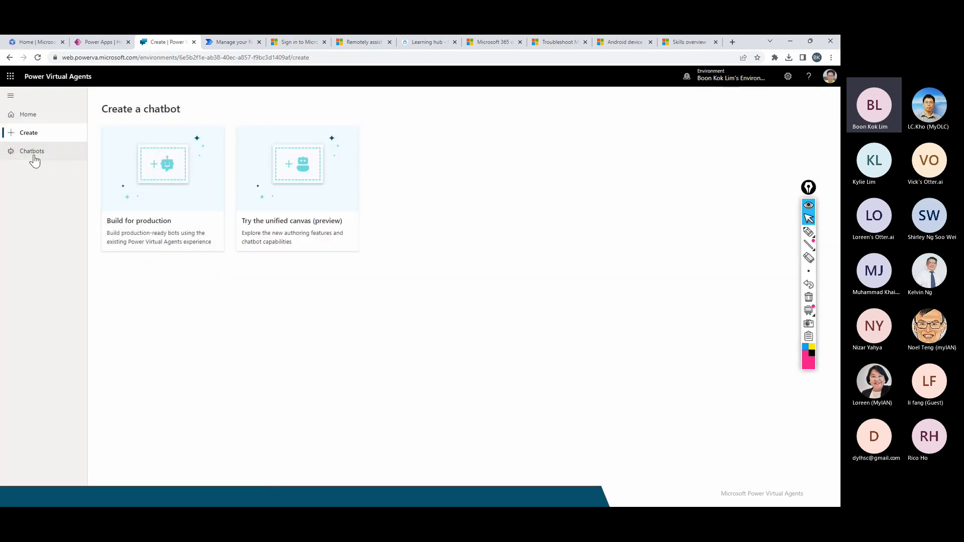
Open the Training Course Bot overview from Chatbots, then switch back to the PowerPoint slideshow.
click(34, 159)
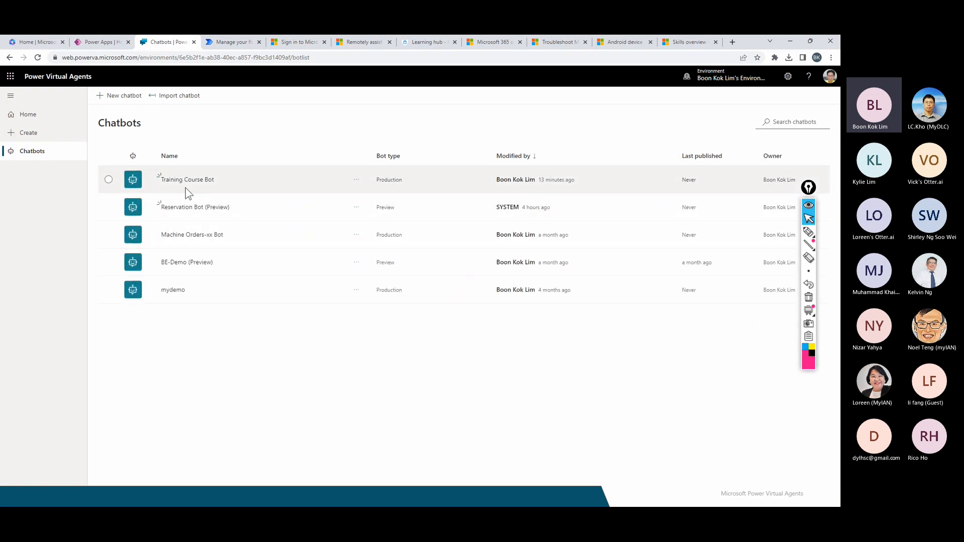
click(186, 181)
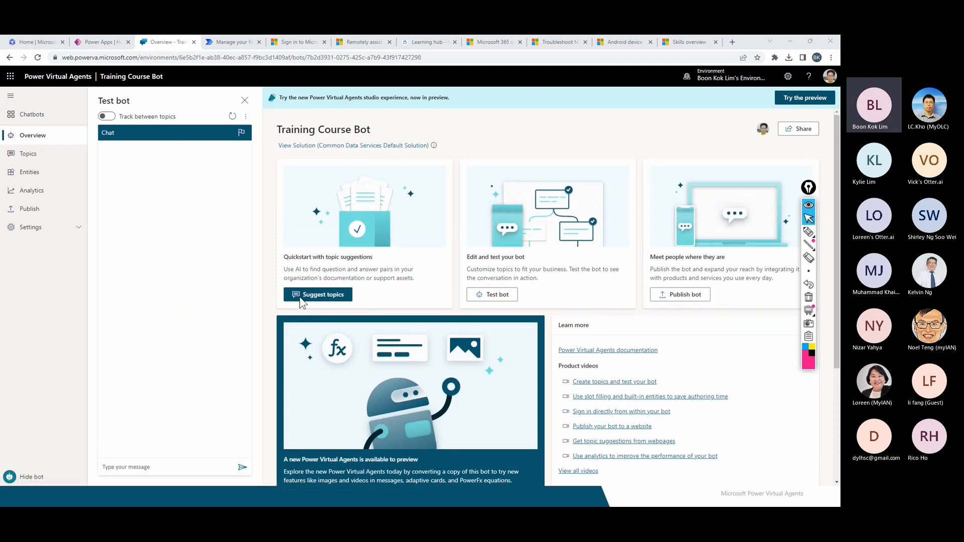
key(alt+Tab)
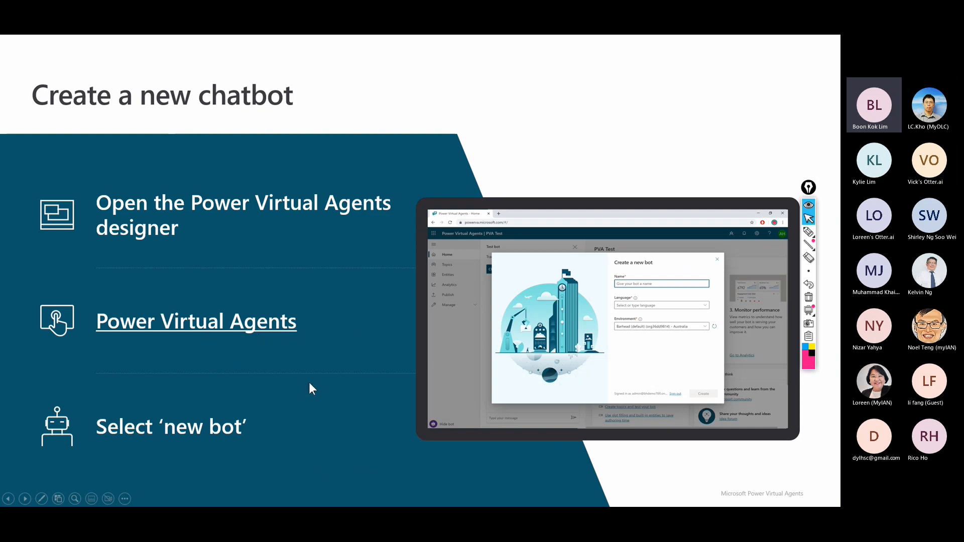
Advance to the Supported Languages slide and pick the highlighter for annotating.
key(Right)
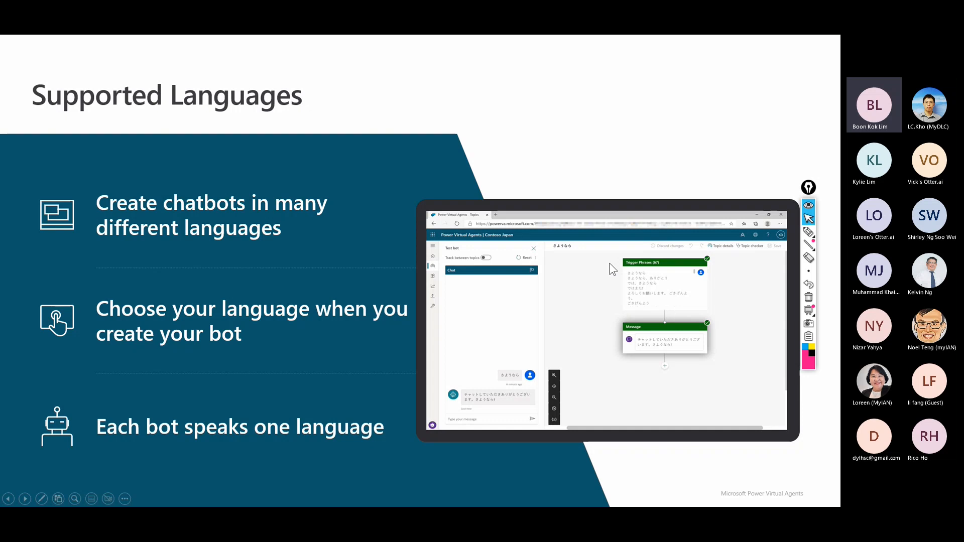
click(808, 231)
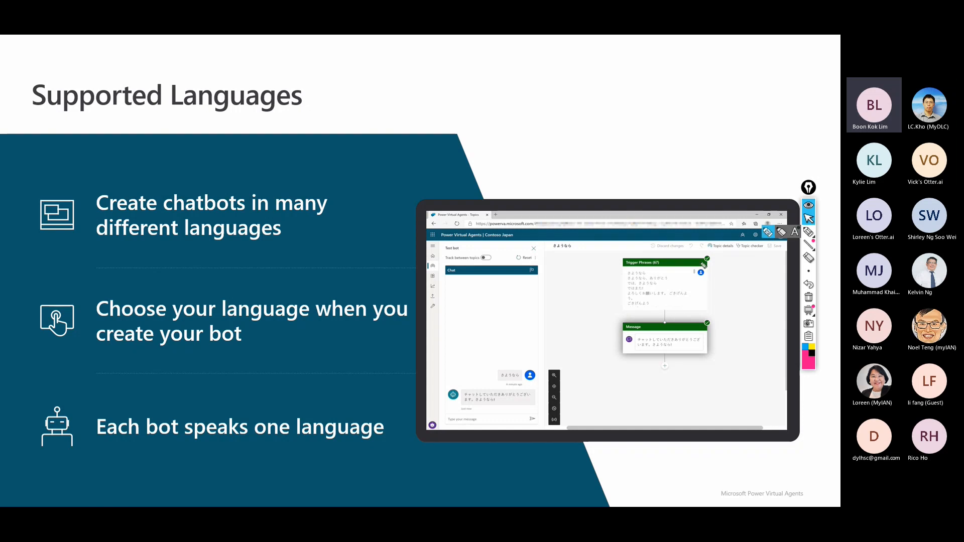
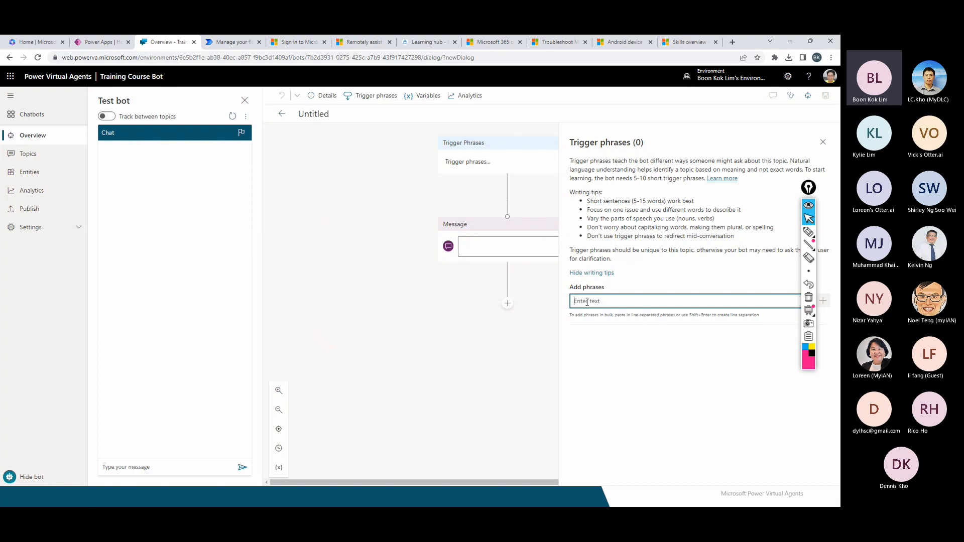
Enter 'Training', 'Courses' and 'IT Technical courses' as the topic's trigger phrases.
text(TRai)
key(BackSpace)
key(BackSpace)
key(BackSpace)
text(raining)
key(Return)
text(Courses)
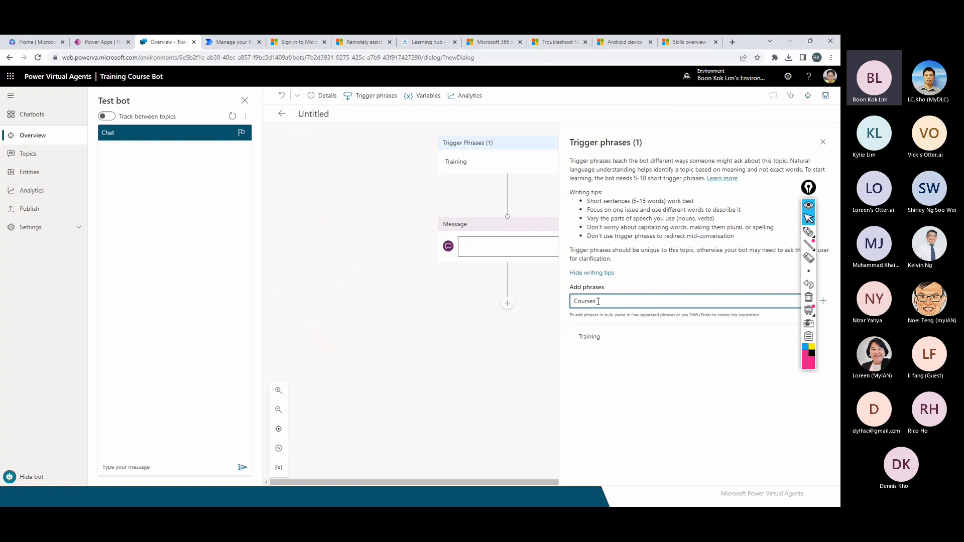
key(Return)
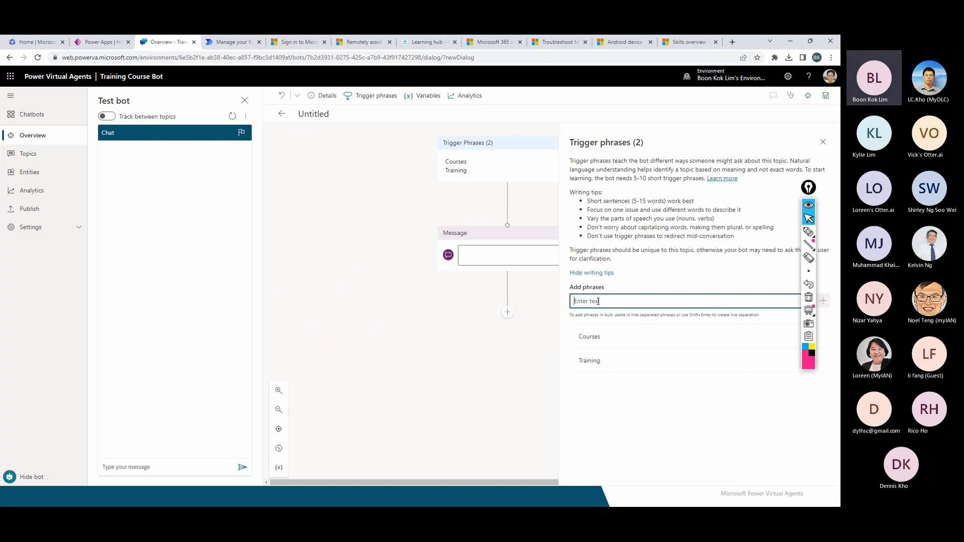
text(IT Technical courses)
key(Return)
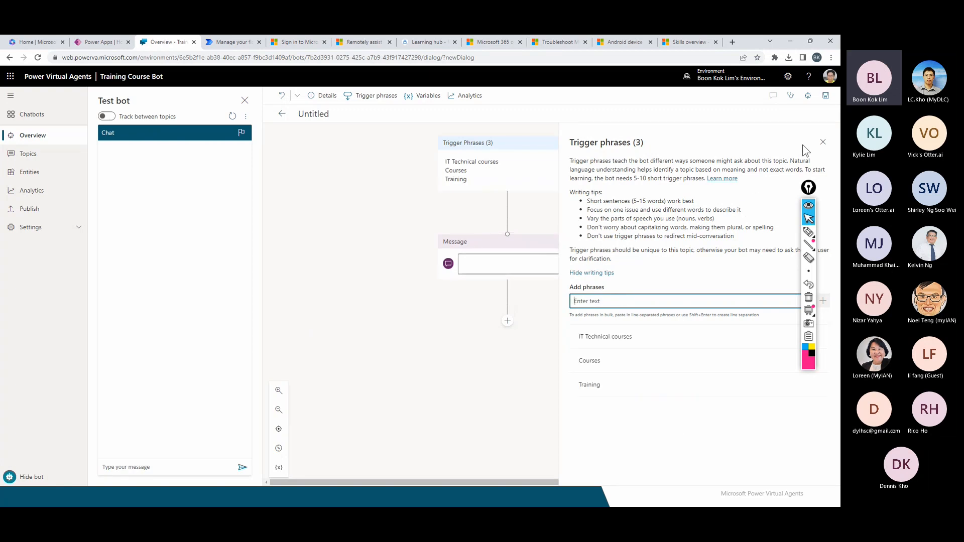
Close the trigger phrases panel and paste the virtual-agent course-finding greeting into the Message node.
click(822, 142)
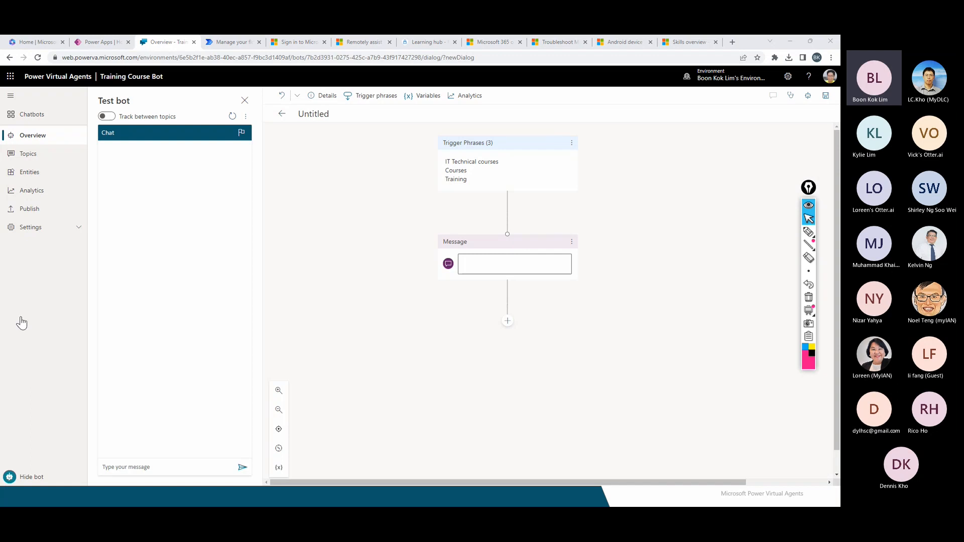
click(474, 263)
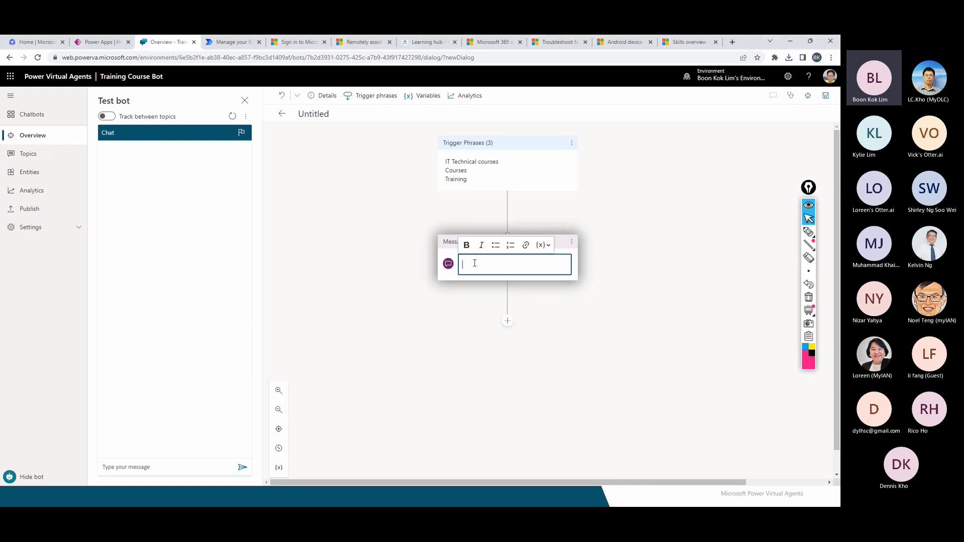
text(Hi, I am your virtual agent. I would be glad to help you find an amazing course for you.)
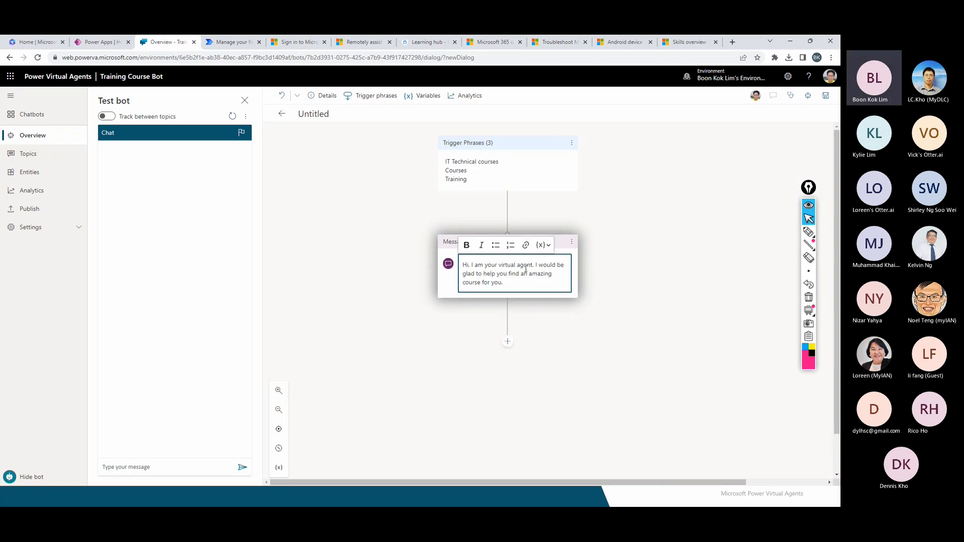
drag(478, 274, 510, 283)
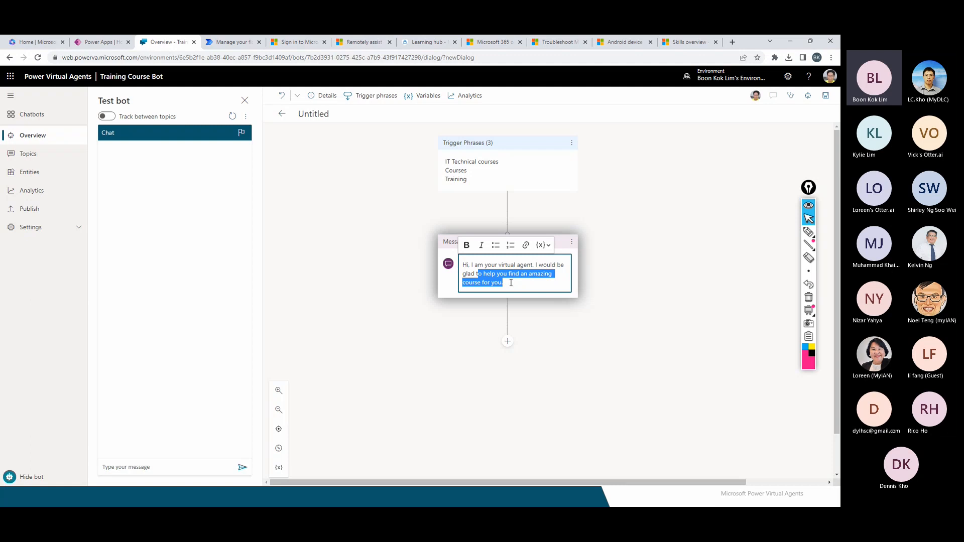
click(510, 282)
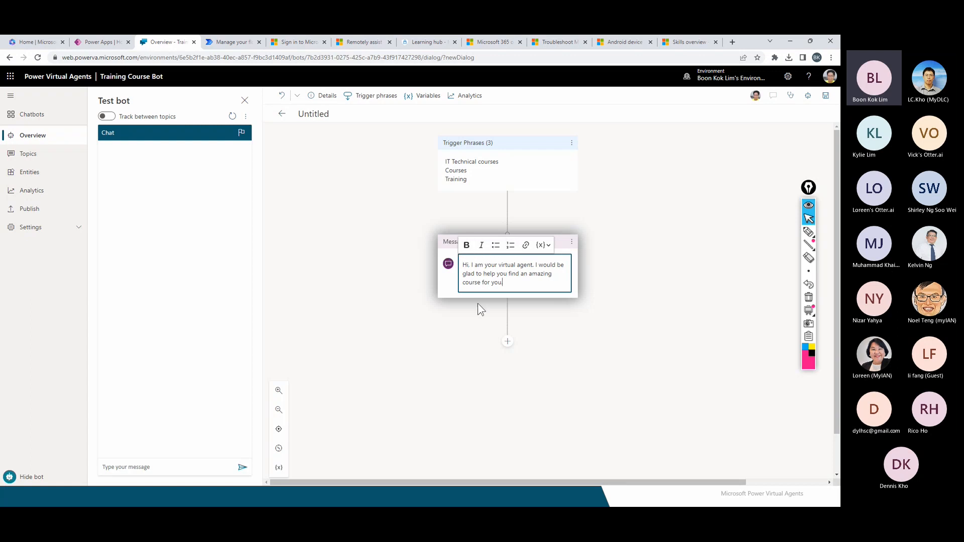
click(428, 246)
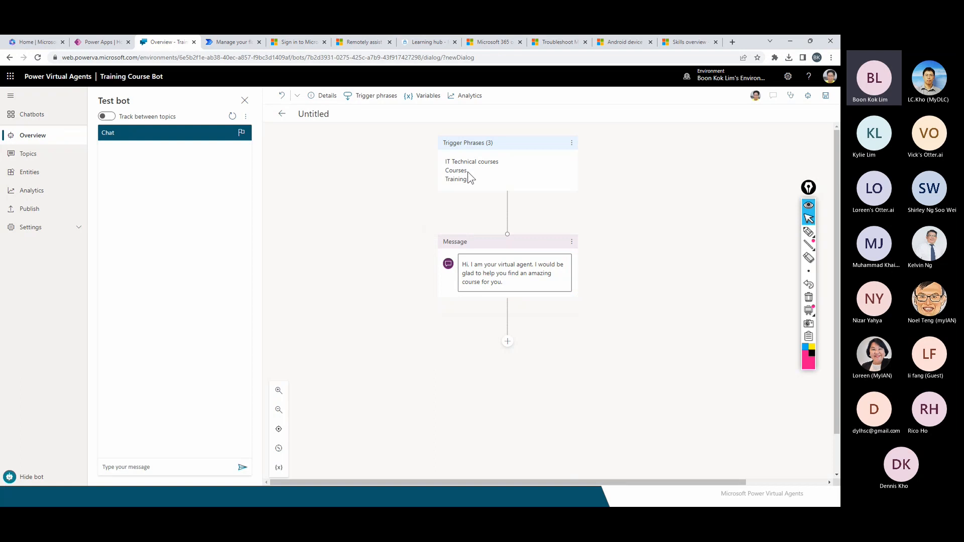
drag(467, 171, 430, 164)
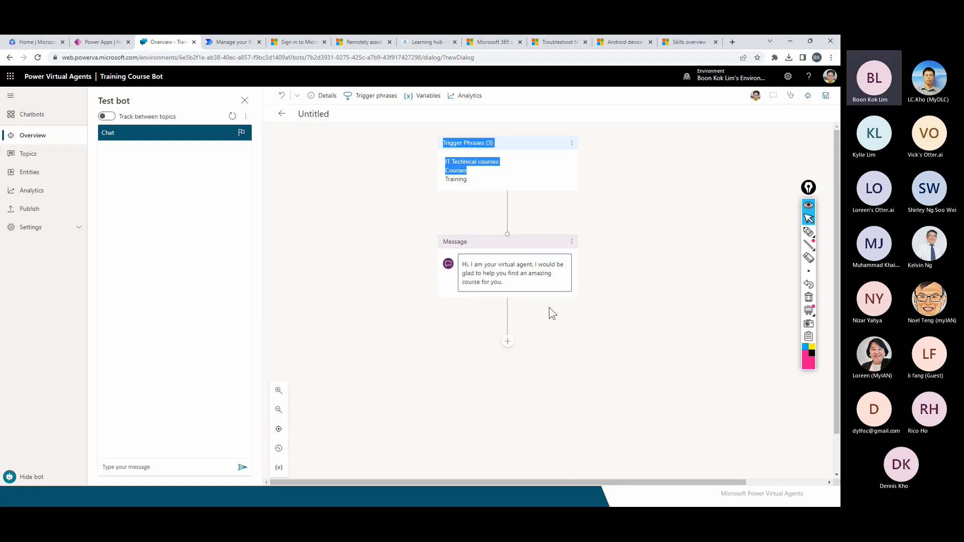
Add a Question node below the greeting with the text 'Which course are you interested in?'.
click(507, 342)
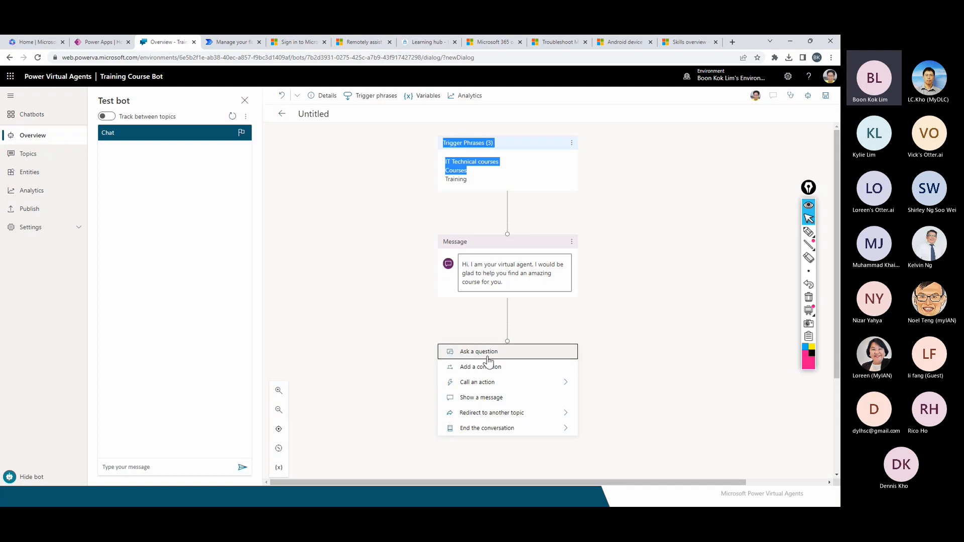
click(487, 355)
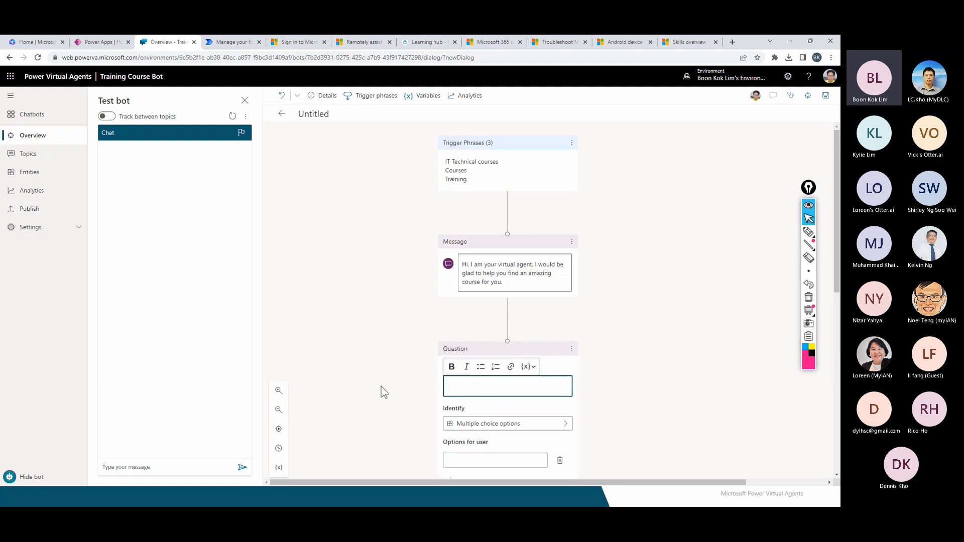
key(alt+Tab)
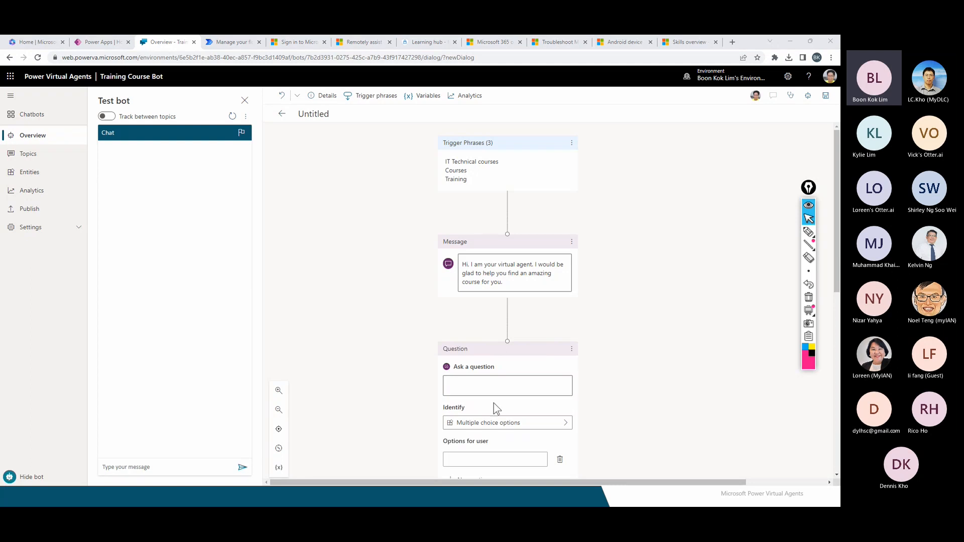
click(466, 384)
text(Which course are you interested in?)
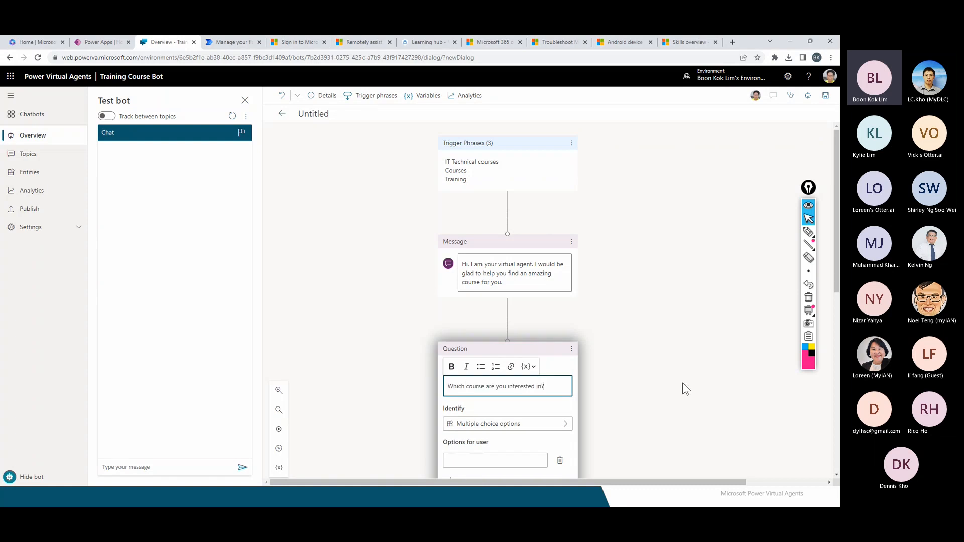
scroll(617, 411, down, 2)
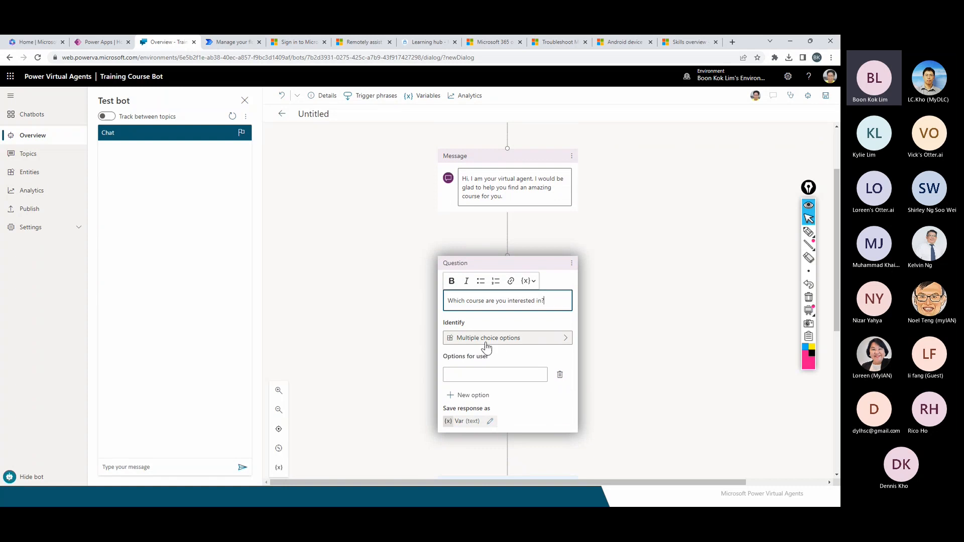
key(alt+Tab)
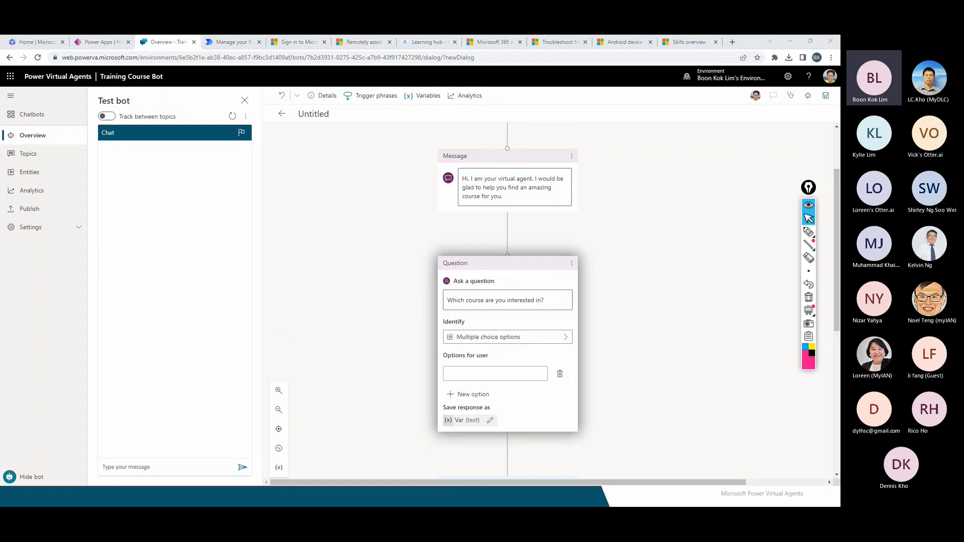
Enter Azure Stack HCI and Microsoft Endpoint Manager as the first two answer options.
click(472, 373)
text(Azure Stack HCI)
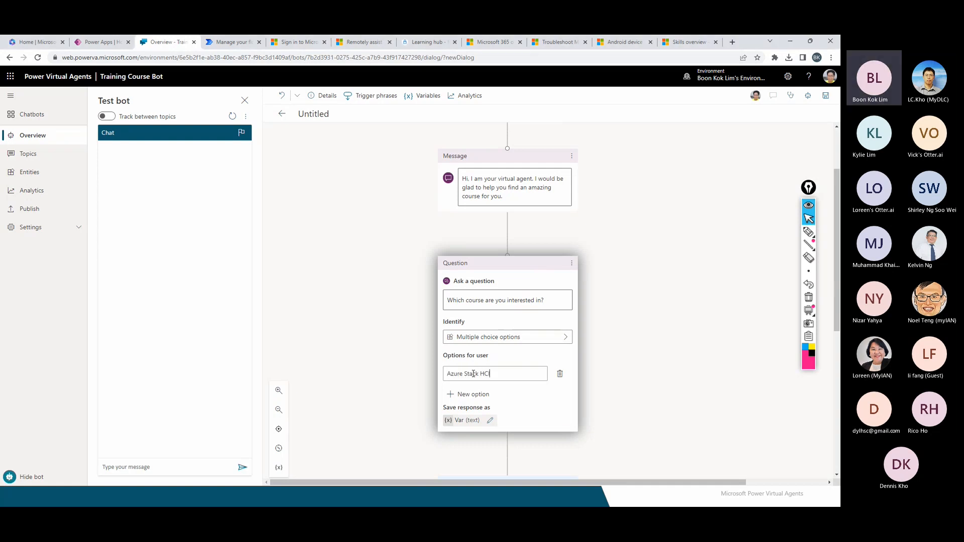
scroll(518, 395, down, 1)
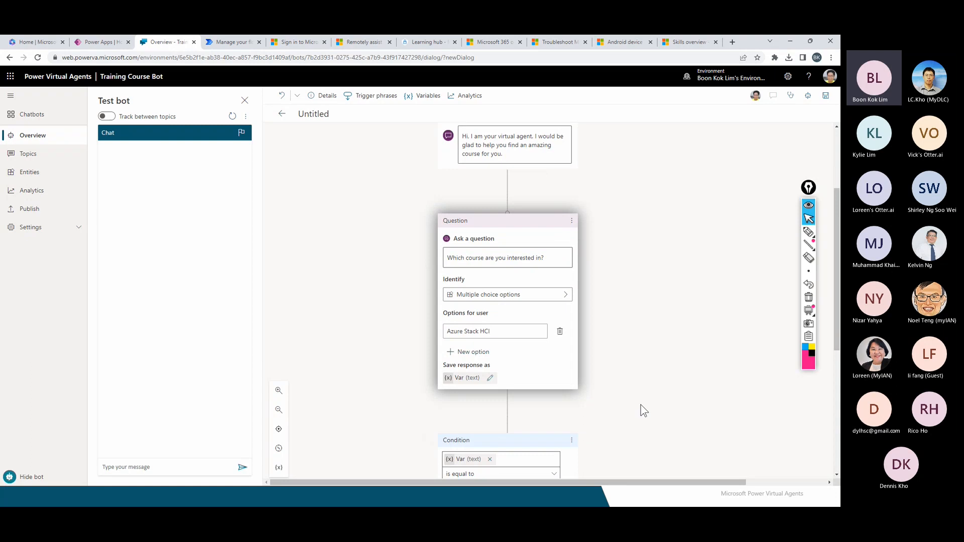
scroll(640, 408, down, 2)
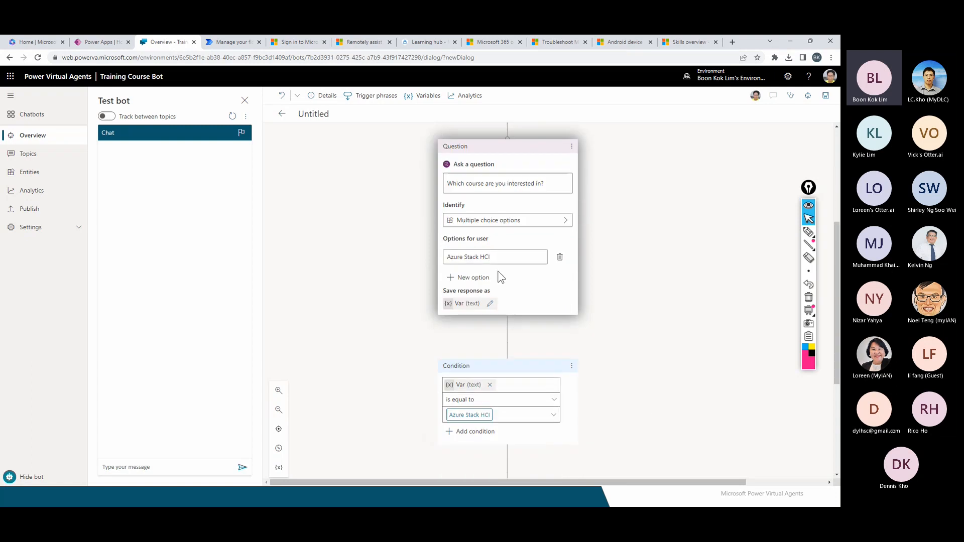
click(465, 279)
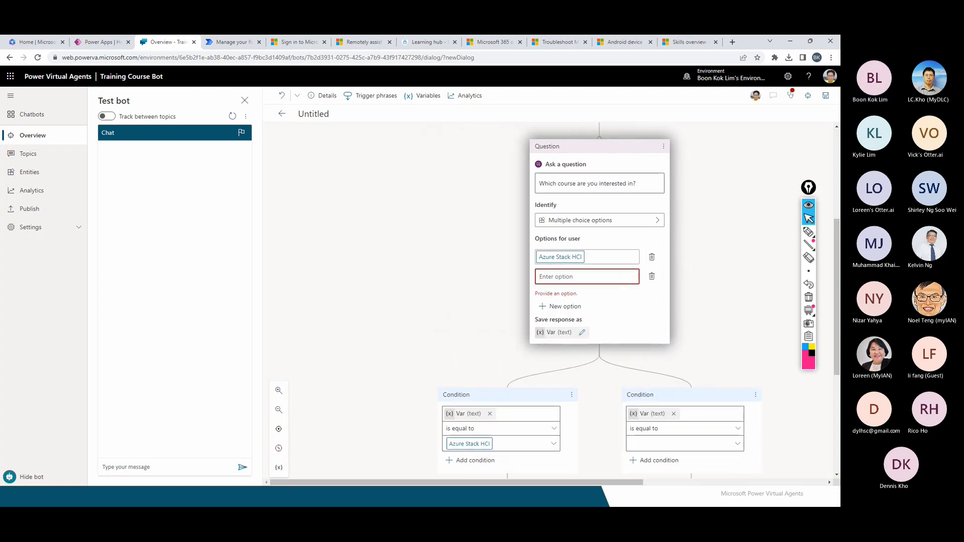
key(alt+Tab)
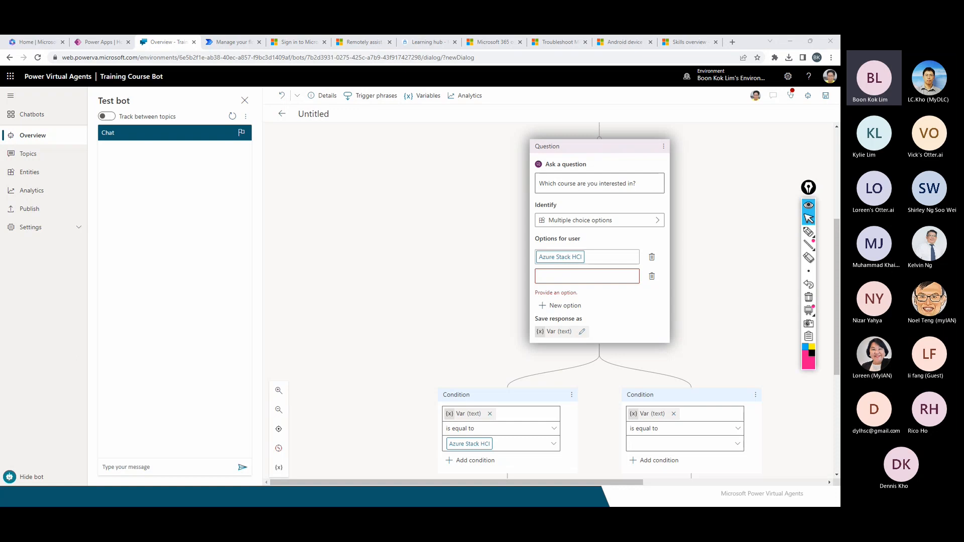
click(555, 275)
text(Microsoft Endpoint Manager)
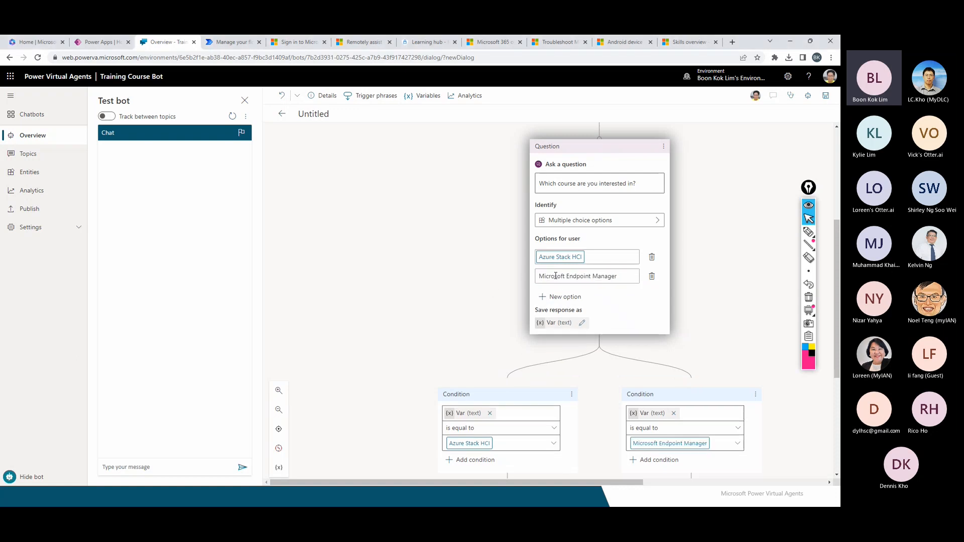
Add Power Platform as the third answer option, giving it its own condition branch.
click(563, 299)
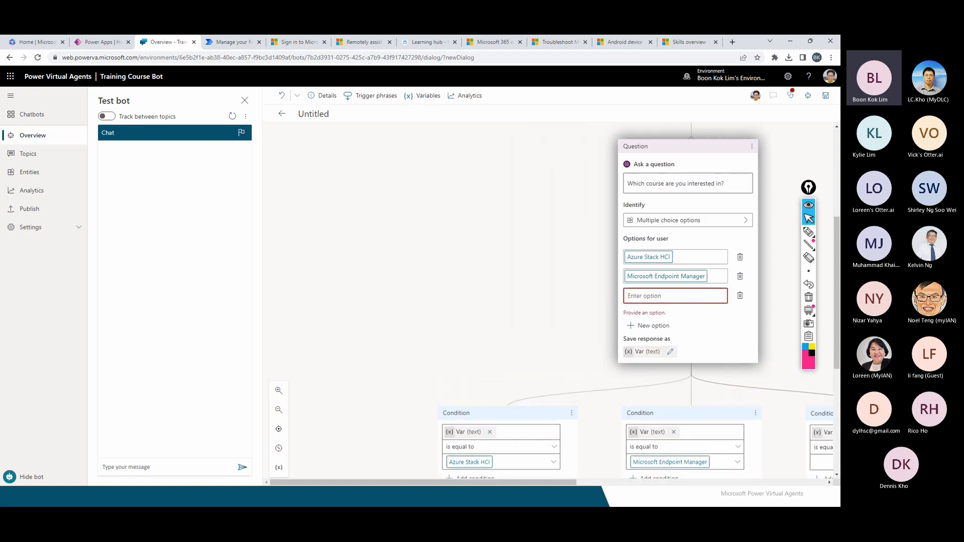
key(alt+Tab)
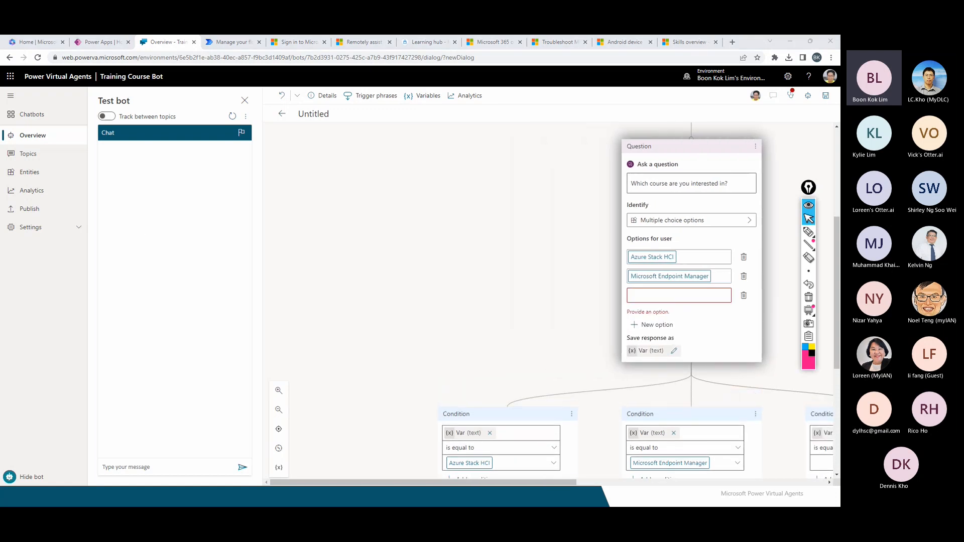
click(644, 294)
text(Power Platform)
click(715, 333)
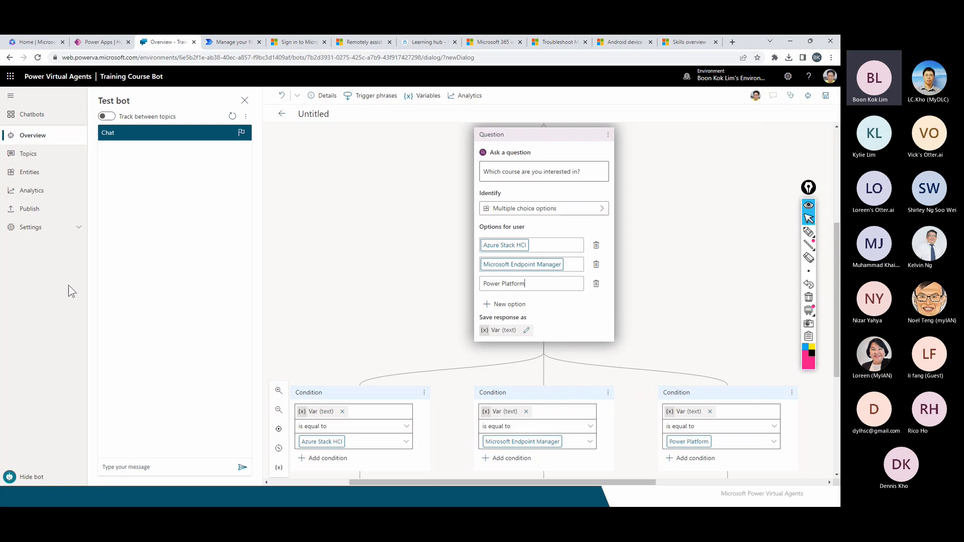
scroll(459, 369, down, 2)
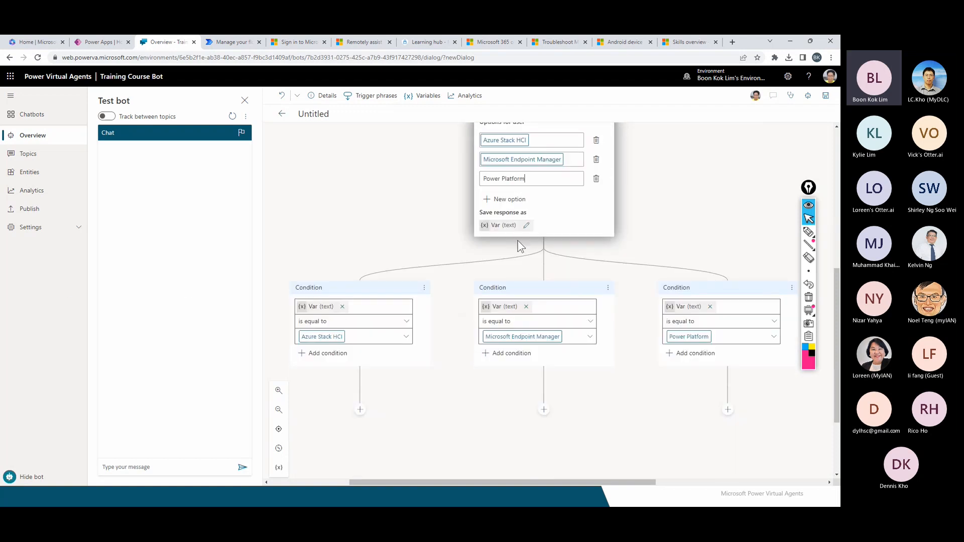
scroll(524, 197, up, 1)
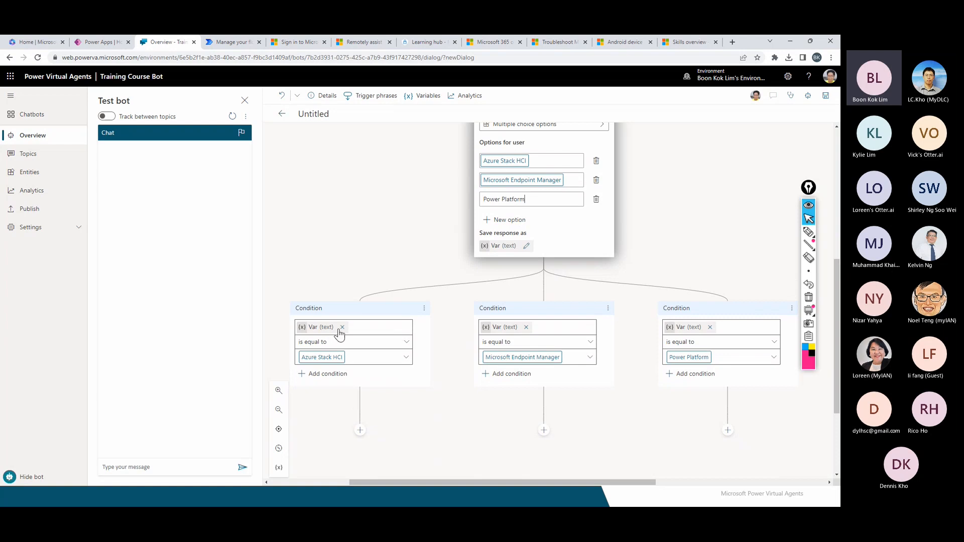
Add a message under the Azure Stack HCI branch with the specialist contact text.
click(360, 429)
scroll(363, 439, down, 4)
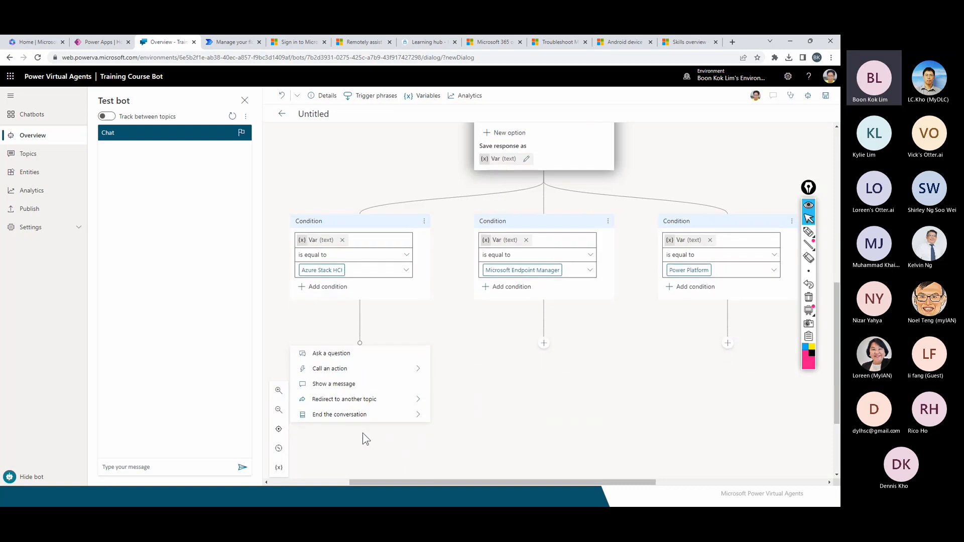
click(351, 390)
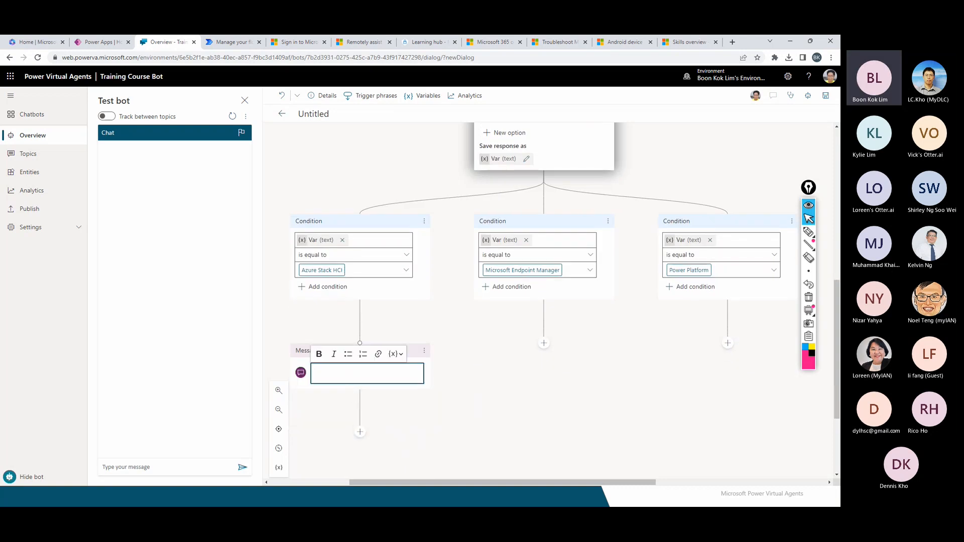
key(alt+Tab)
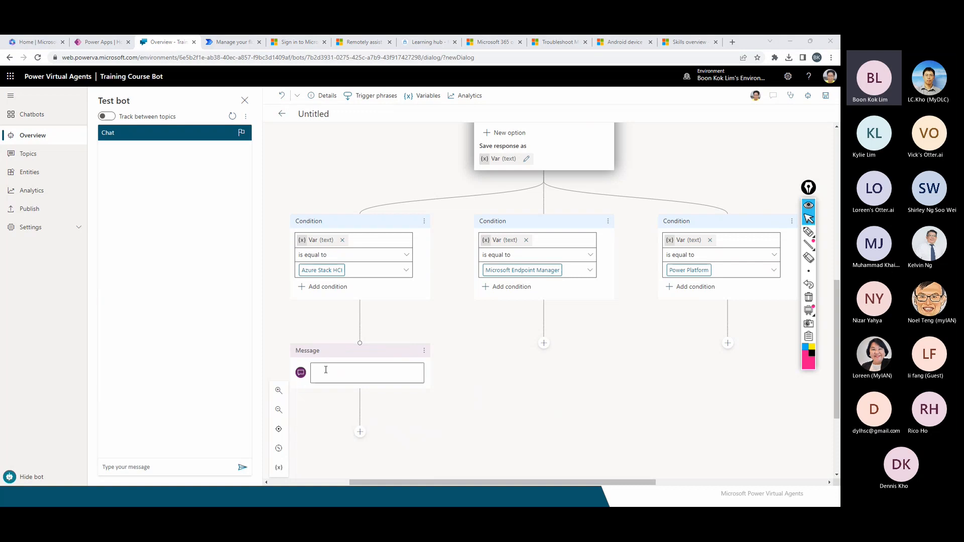
click(325, 370)
key(ctrl+v)
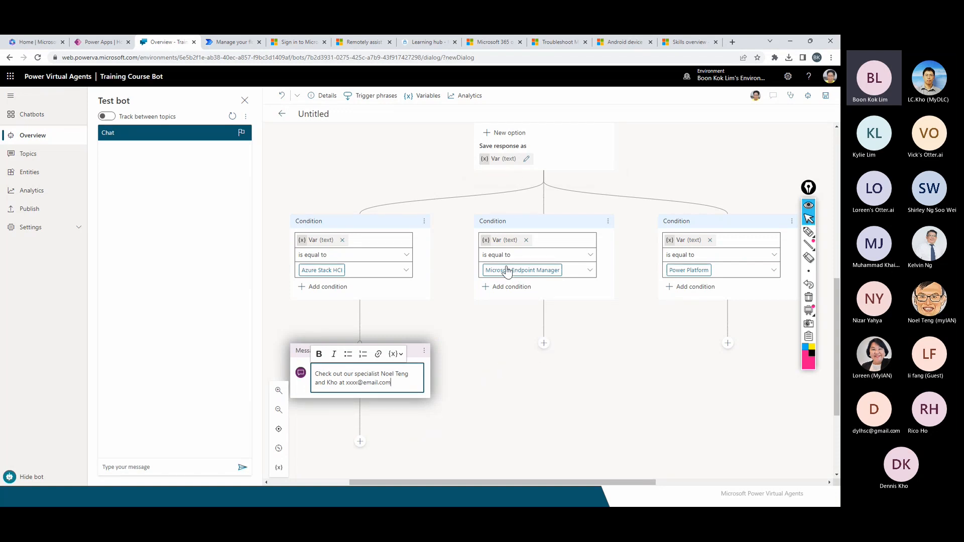
Remove a mistakenly added Question node and give Microsoft Endpoint Manager the customer-service referral message.
click(544, 343)
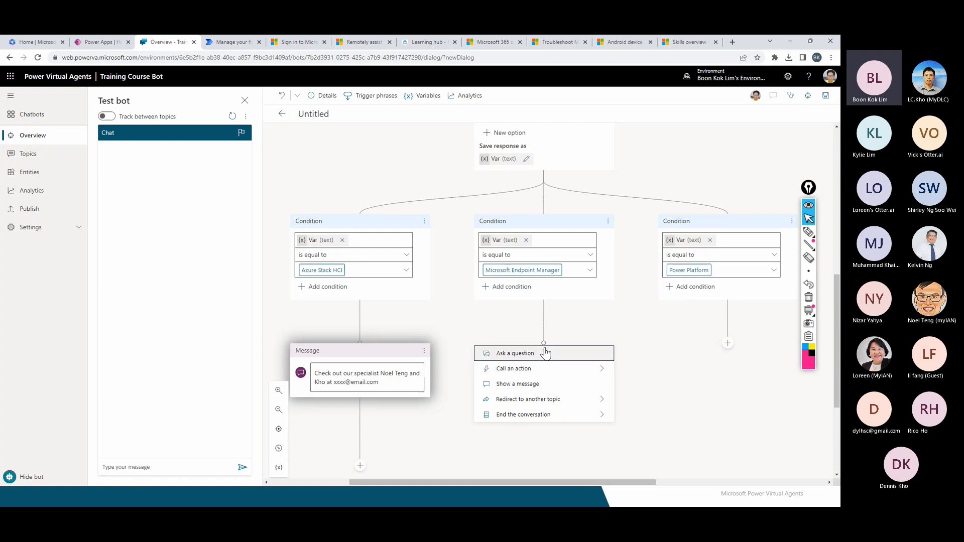
click(546, 351)
click(539, 389)
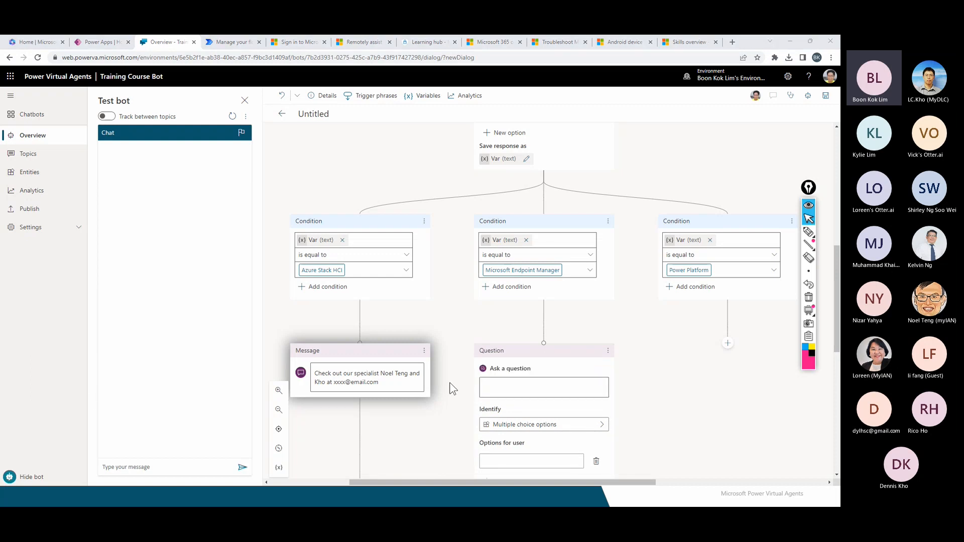
click(607, 350)
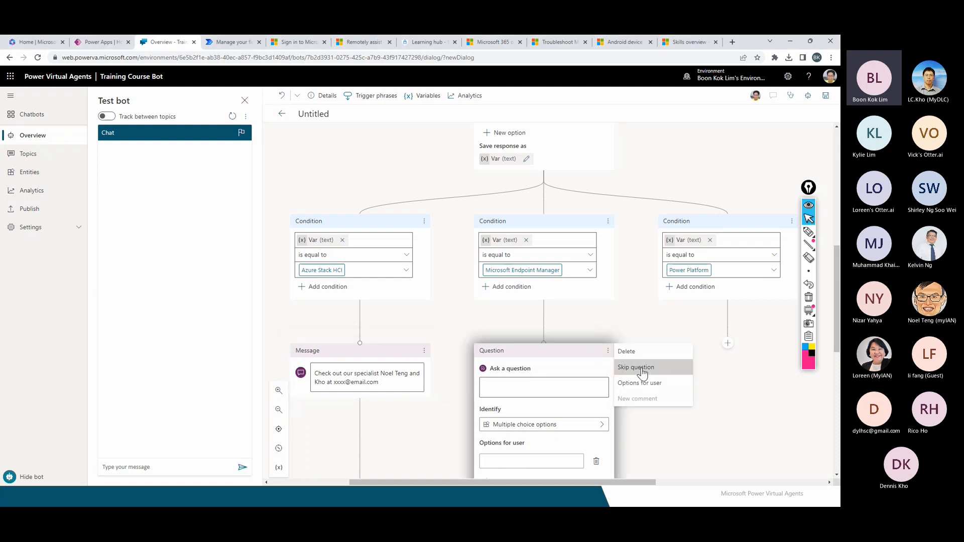
click(630, 352)
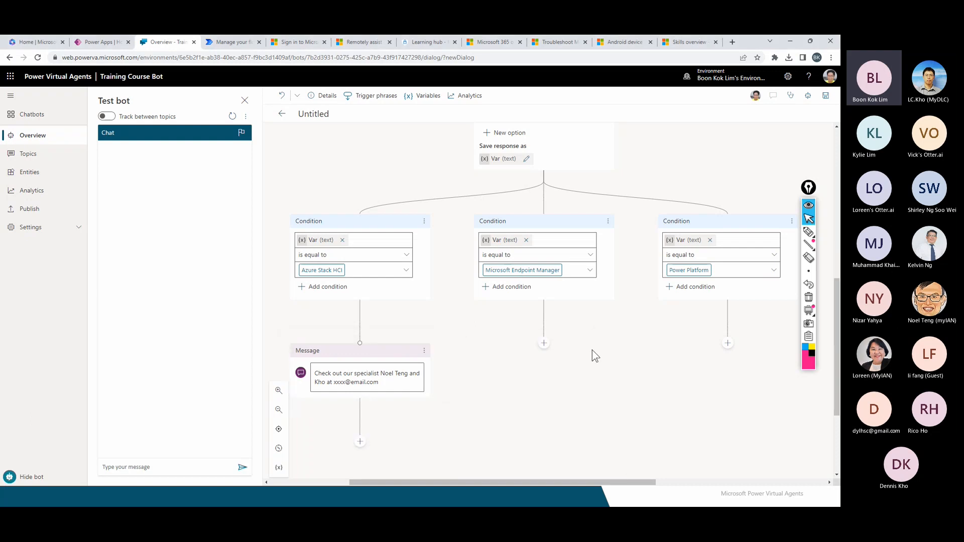
click(544, 344)
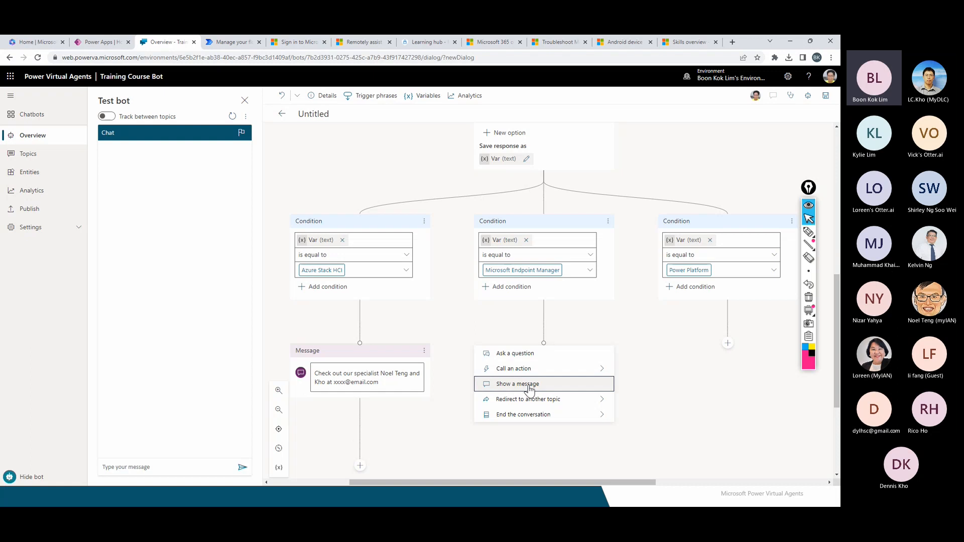
click(518, 381)
text(Please talk to our customer service. Loreen for more information)
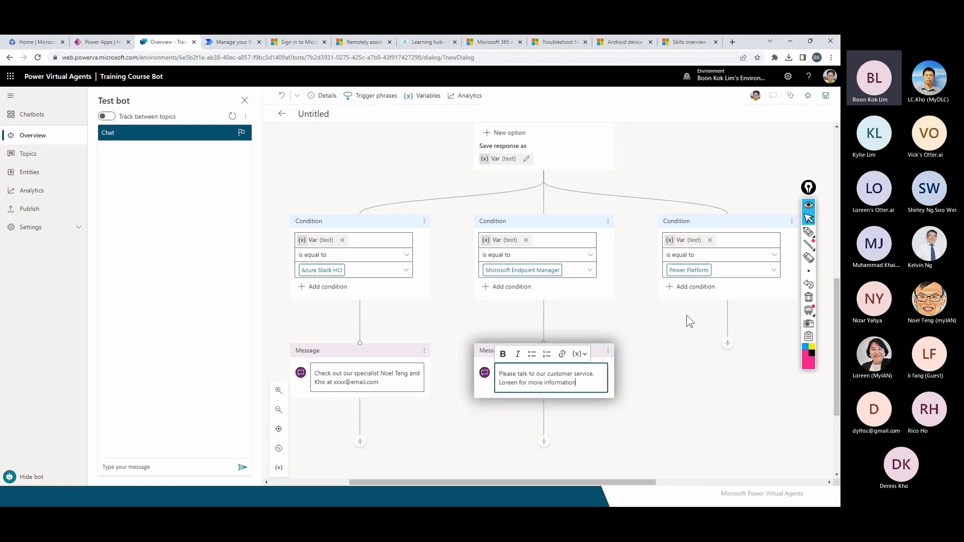
Add the Power Platform training message, inserting the Var variable just before 'training'.
click(728, 345)
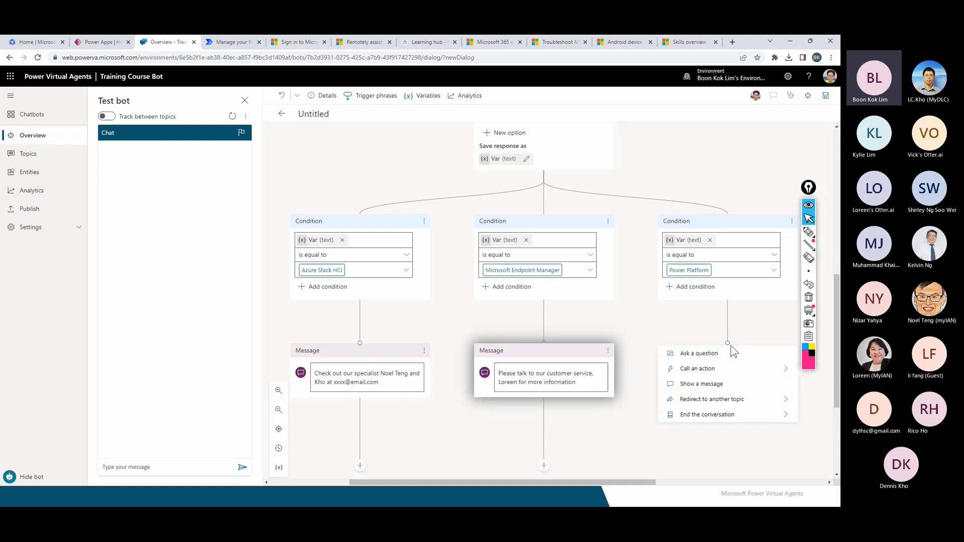
click(716, 382)
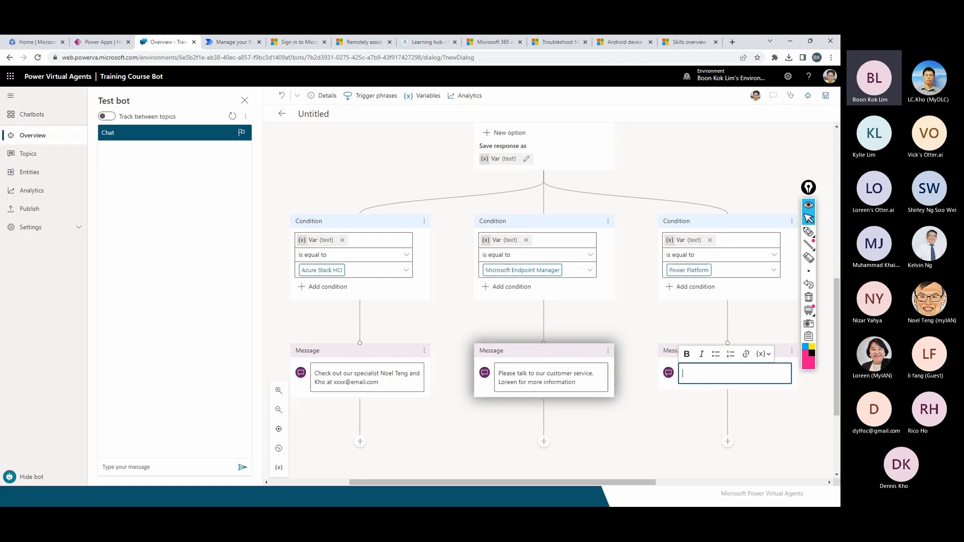
click(702, 371)
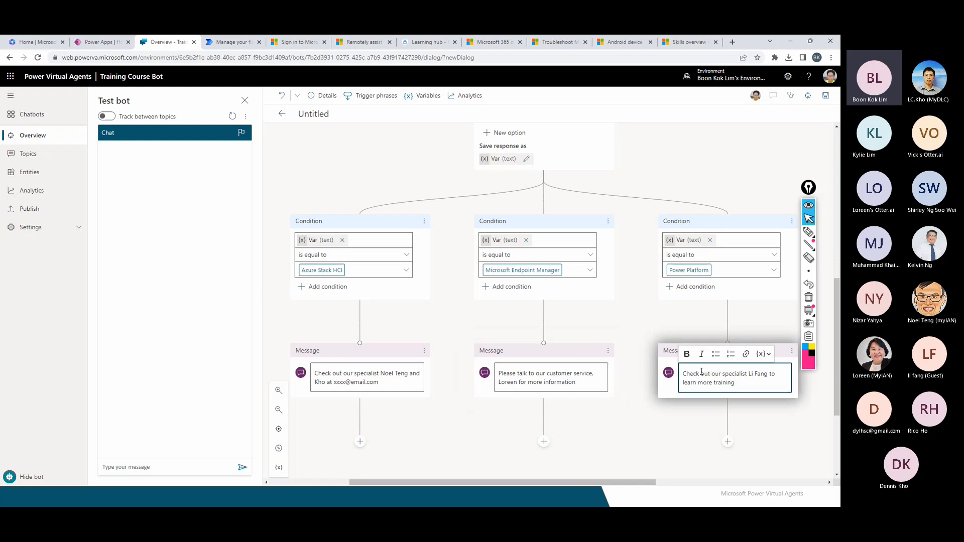
double_click(714, 381)
click(714, 383)
click(768, 354)
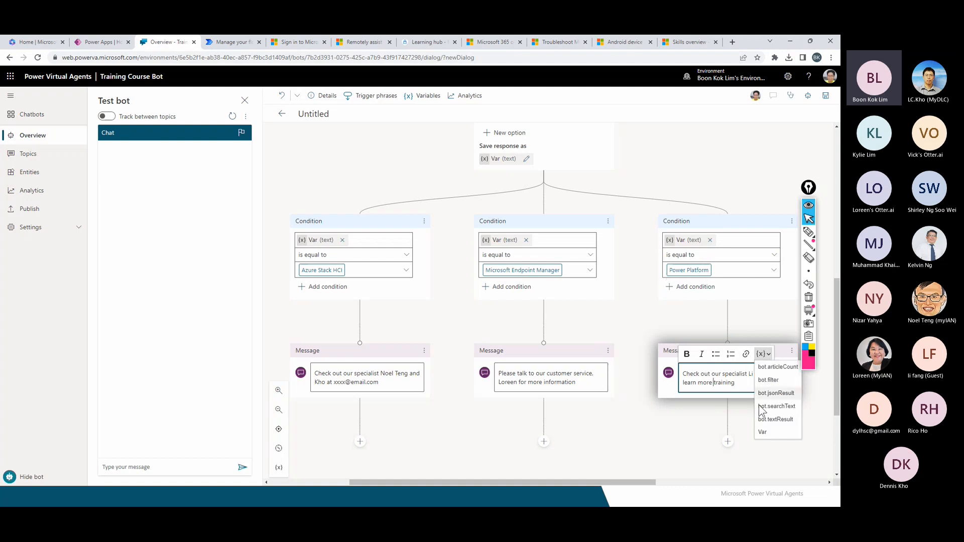
click(760, 432)
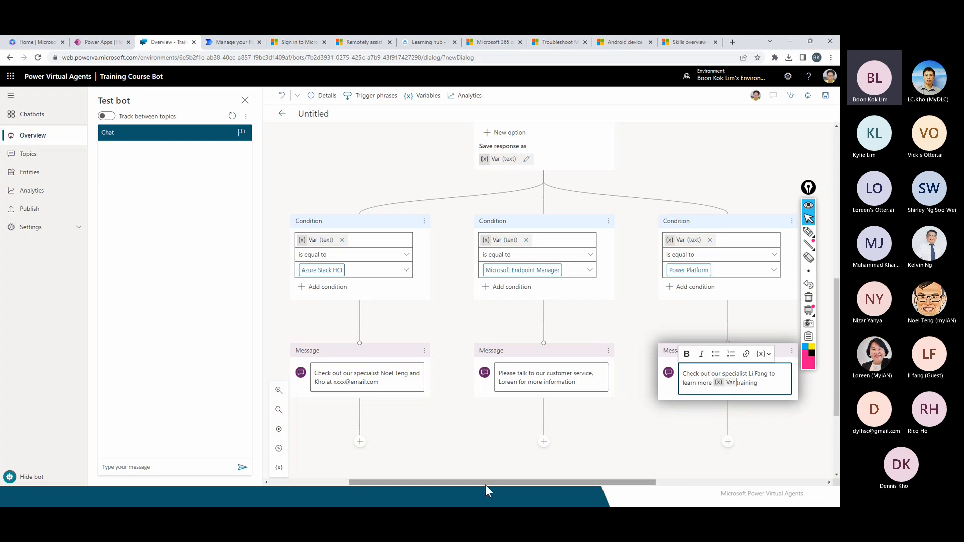
scroll(623, 433, down, 1)
scroll(622, 439, down, 3)
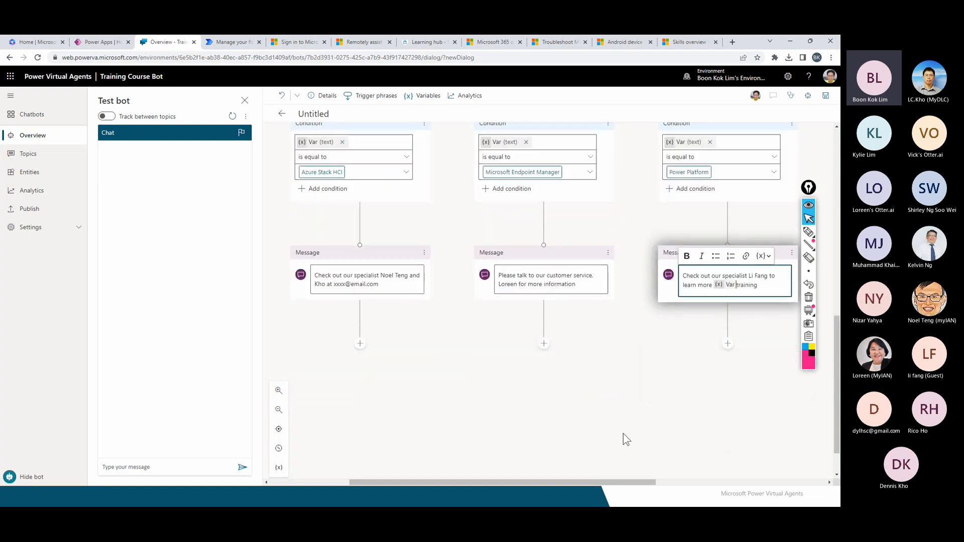
Put End of Conversation under the Microsoft Endpoint Manager message and connect the other two branches to it.
click(544, 344)
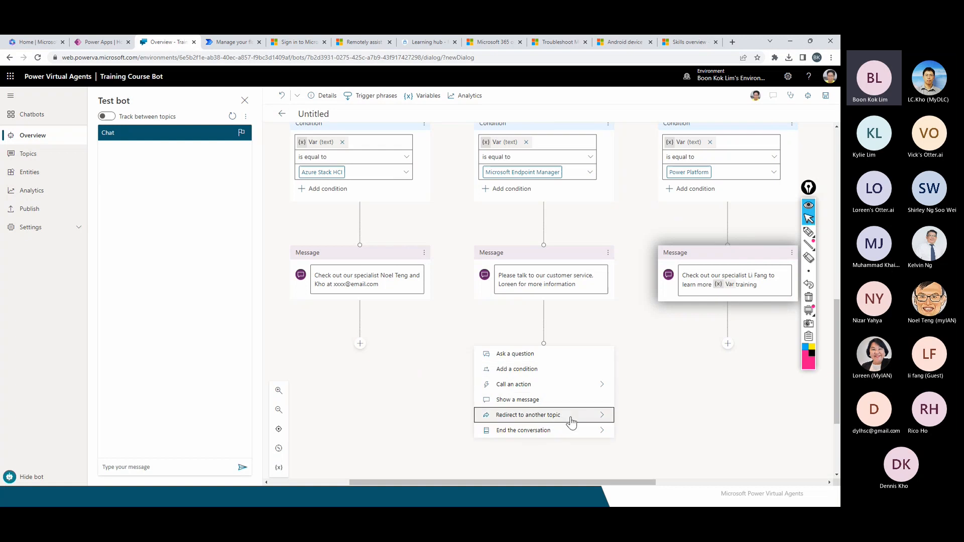
mouse_move(601, 422)
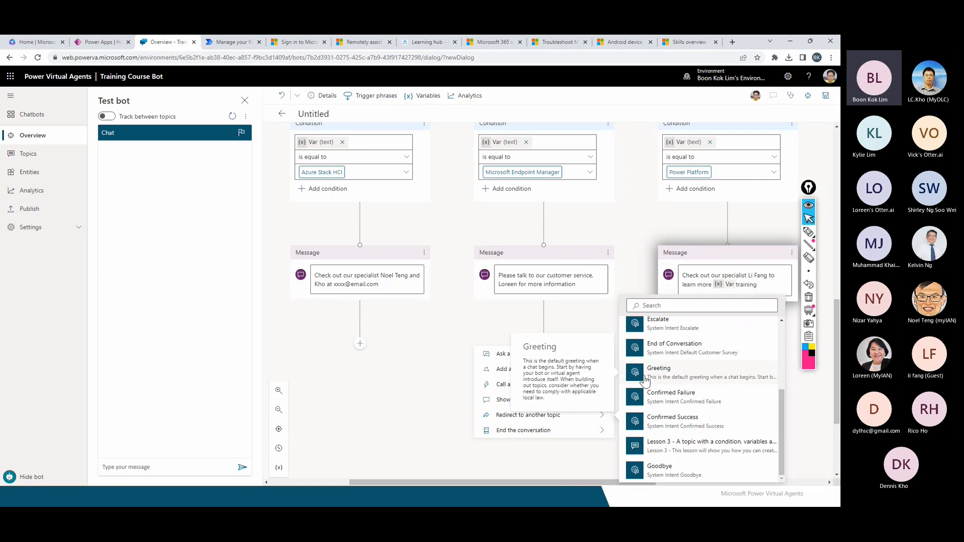
click(668, 353)
click(360, 344)
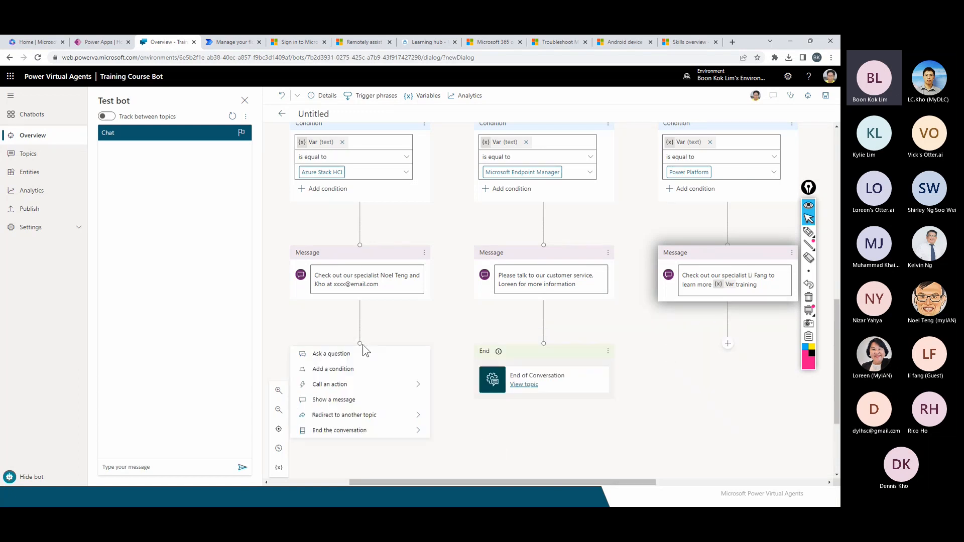
drag(361, 345, 544, 345)
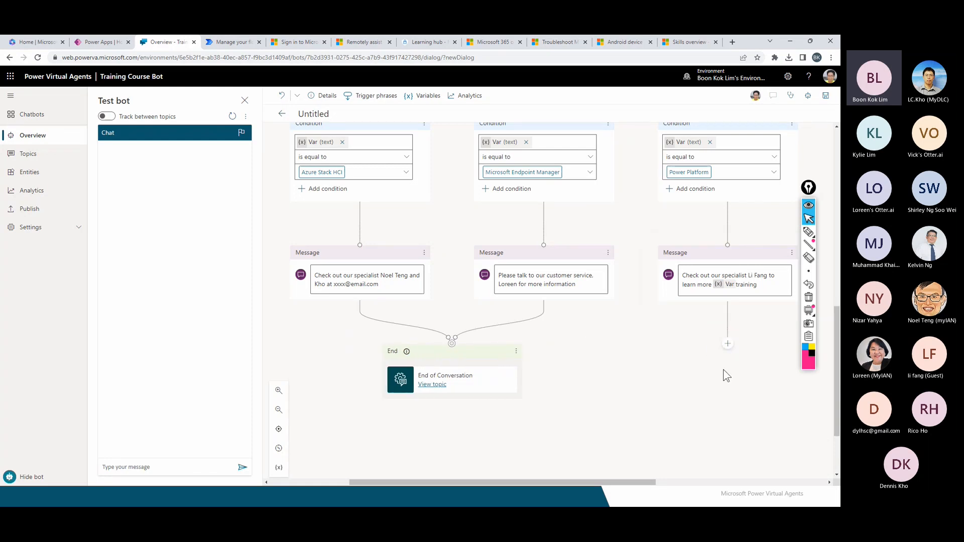
click(727, 344)
drag(727, 344, 444, 346)
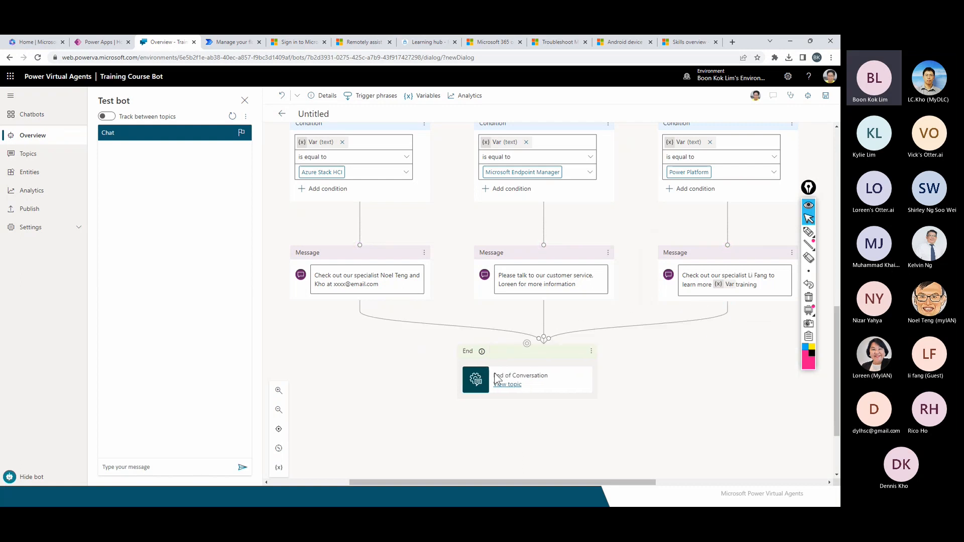
scroll(660, 400, up, 7)
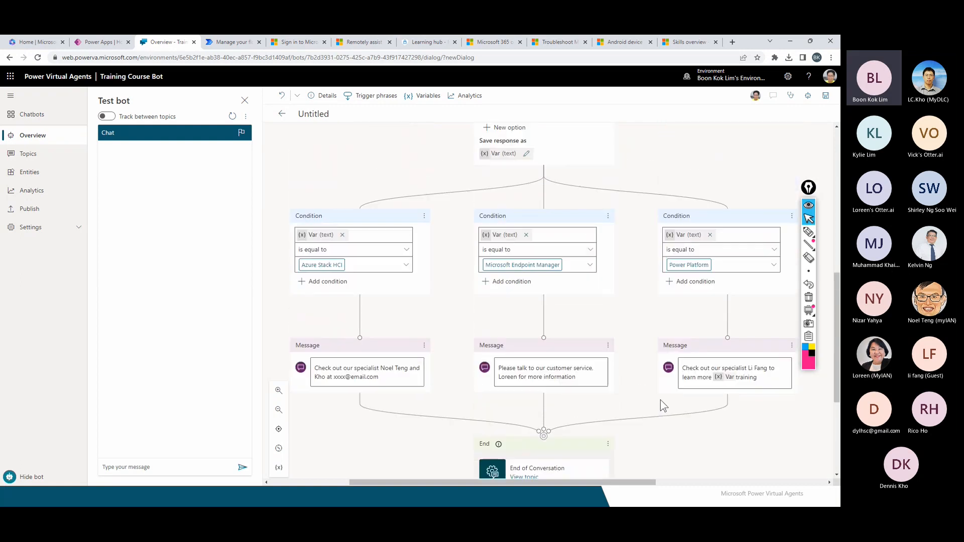
Rename the Untitled topic to 'Course Training'.
scroll(660, 406, up, 3)
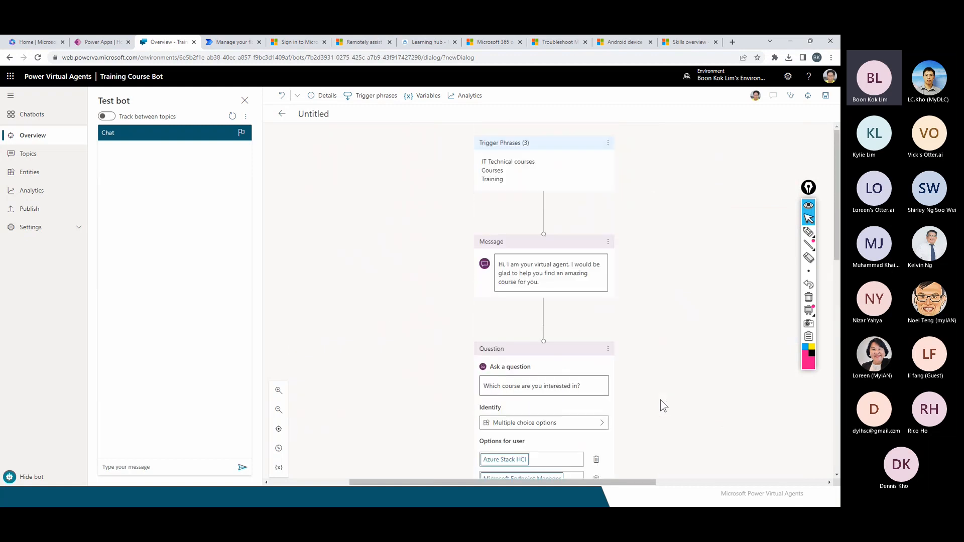
scroll(661, 399, down, 1)
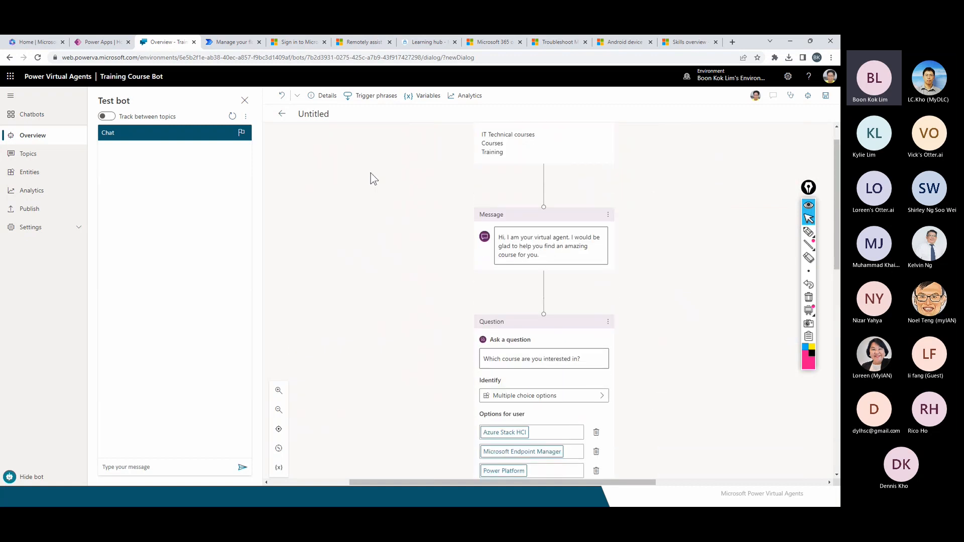
click(325, 122)
text(C)
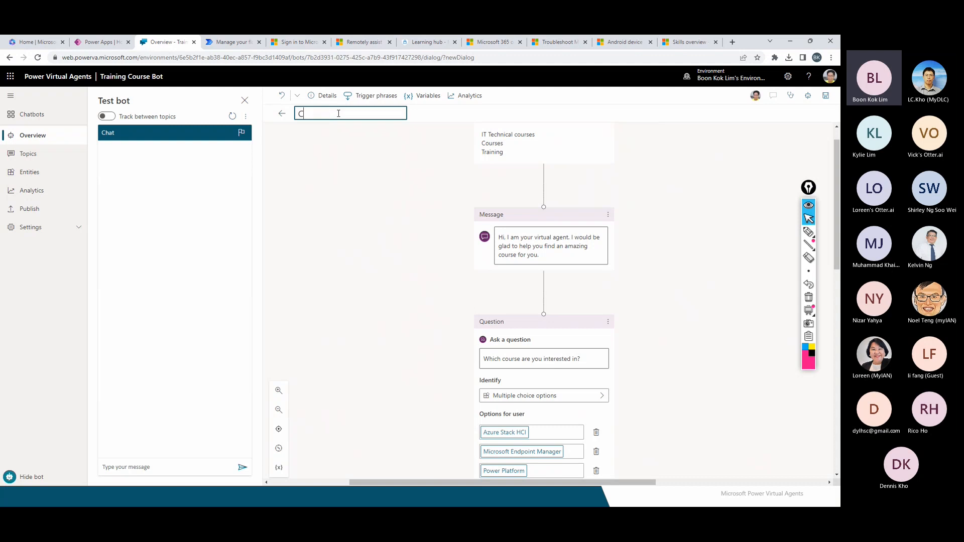
text(ourse Training)
click(344, 185)
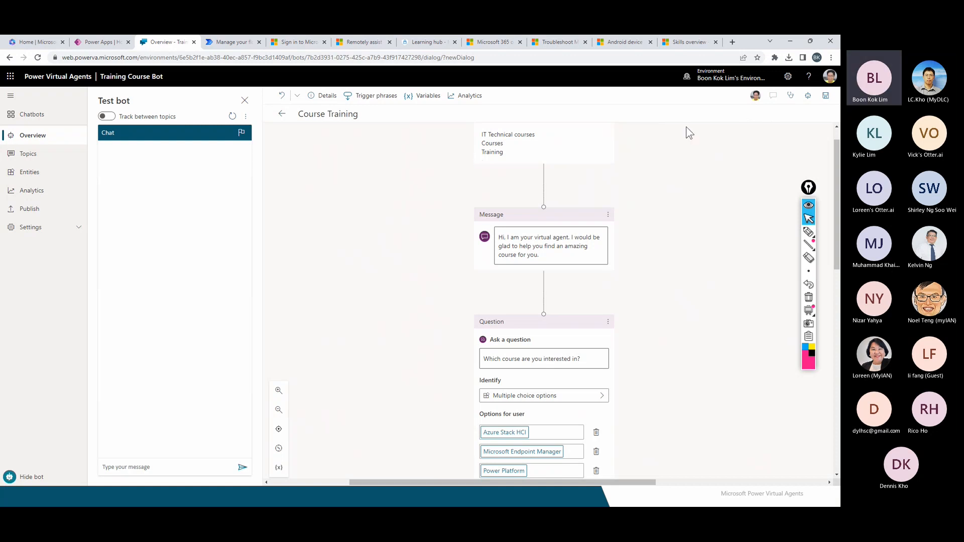
Save the topic and return to the trigger-phrases slide with laser highlighting.
click(826, 96)
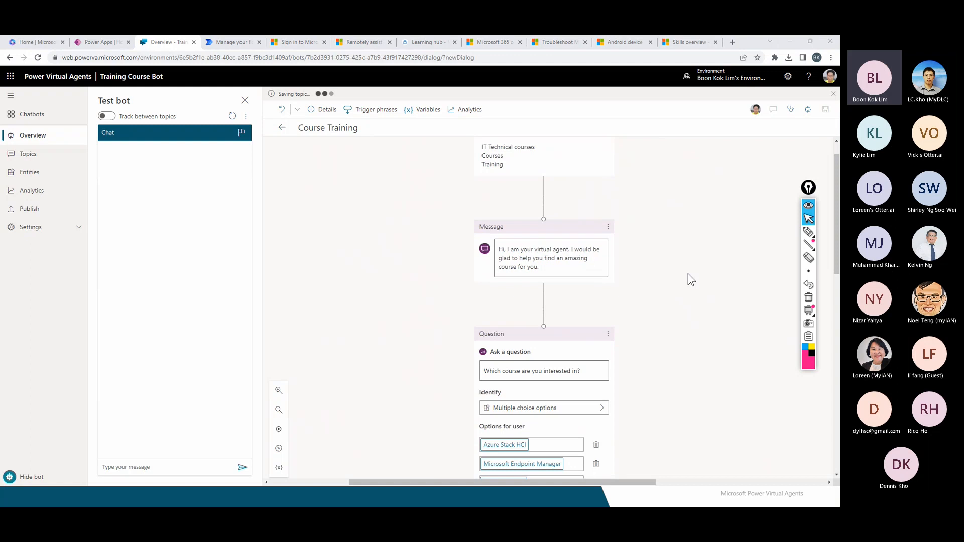
key(alt+Tab)
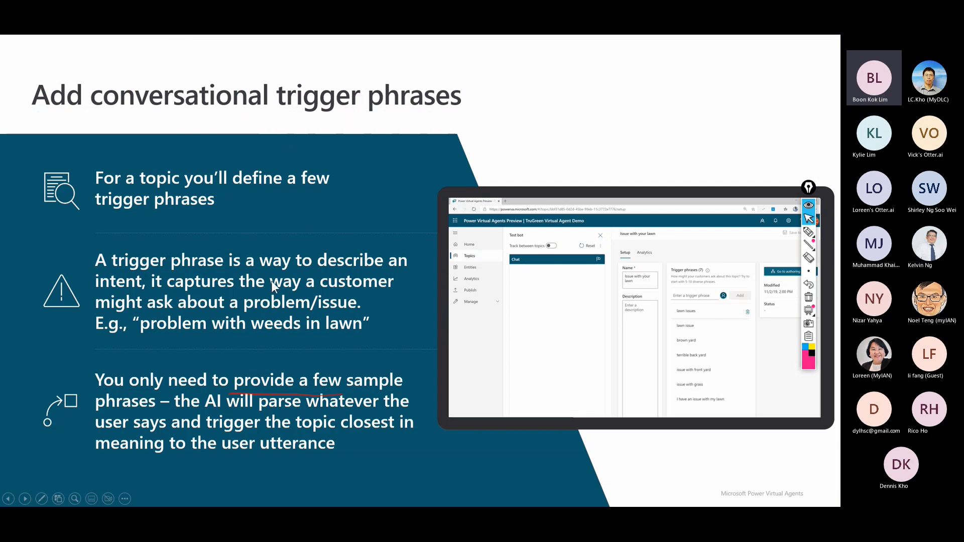
key(ctrl+l)
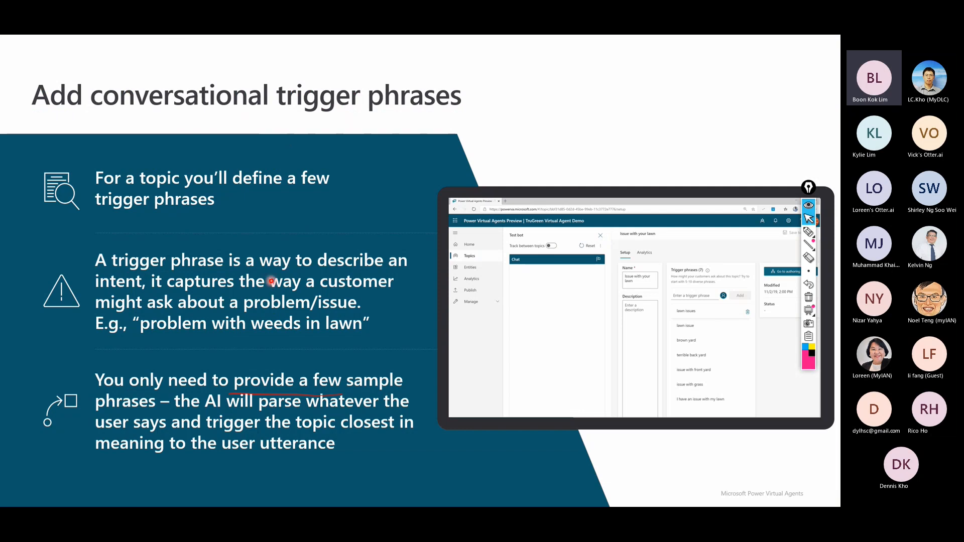
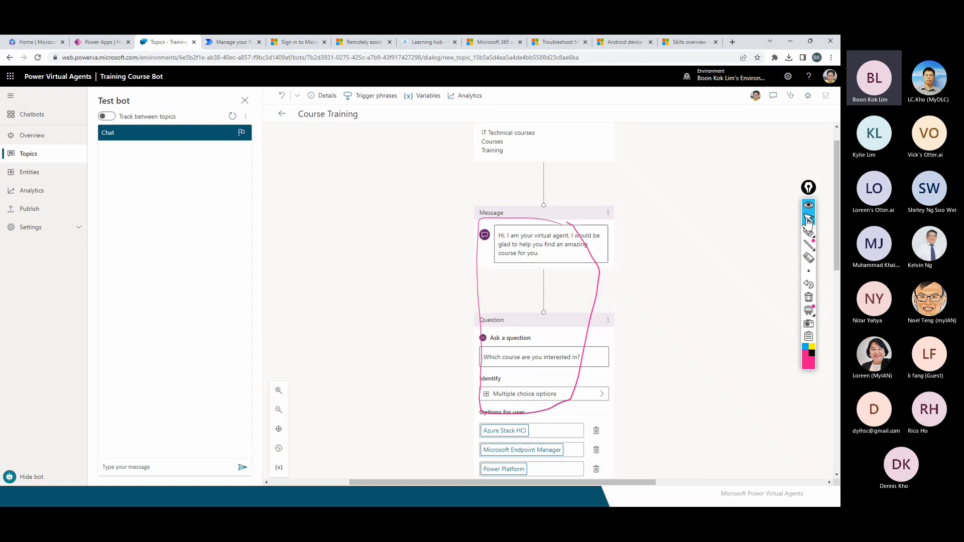
Circle the Test bot pane title with the pen, then erase all annotations.
click(808, 233)
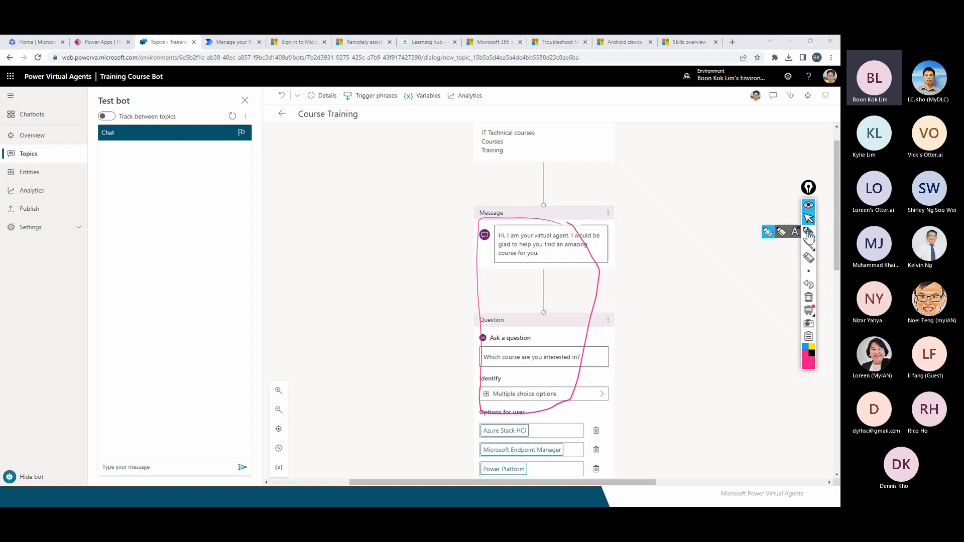
click(767, 232)
drag(131, 97, 136, 99)
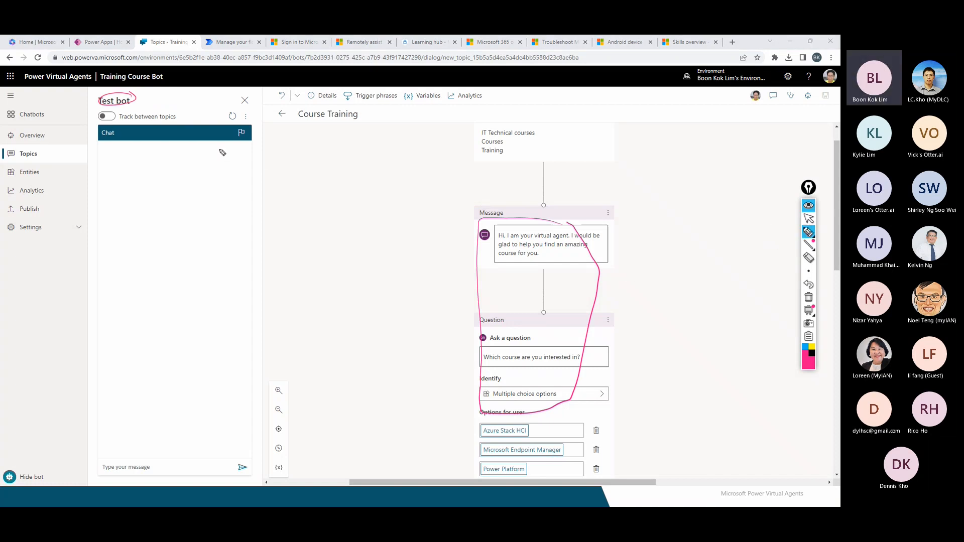
click(809, 219)
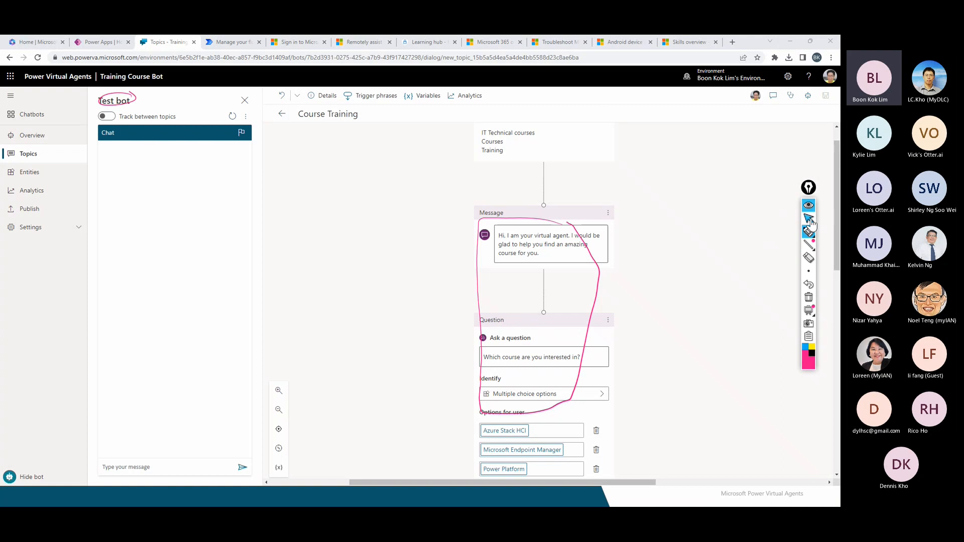
click(808, 296)
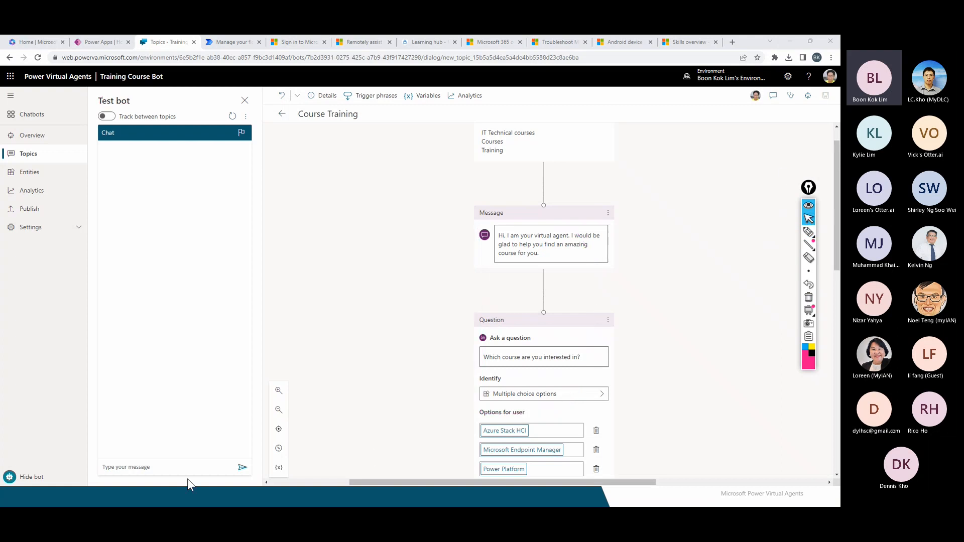
Send 'courses' in the test chat and select the bot's greeting and course question.
click(168, 466)
scroll(427, 248, up, 1)
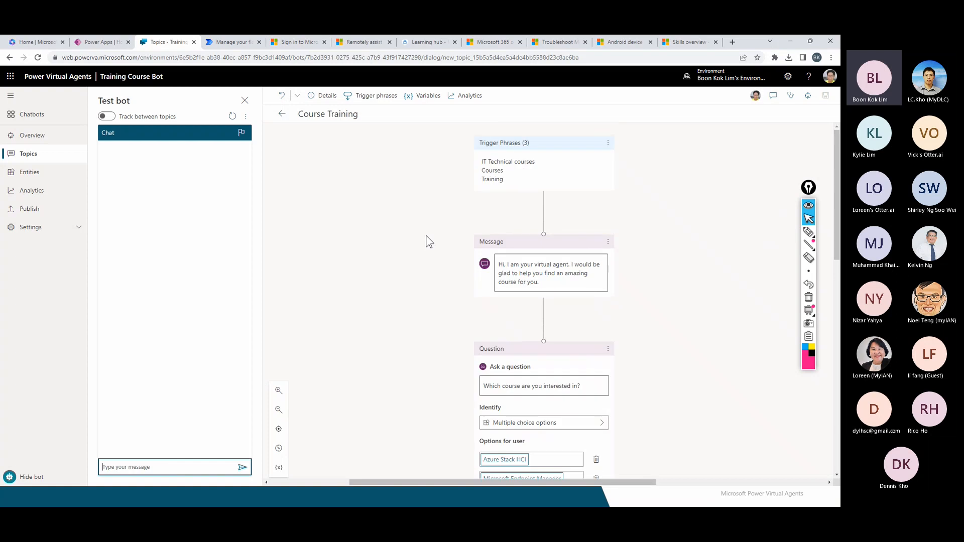
click(137, 466)
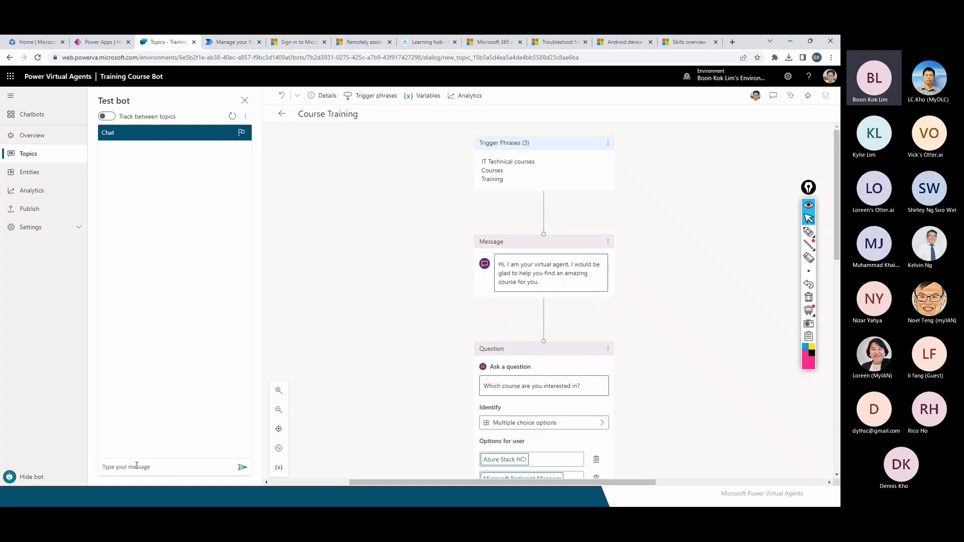
click(136, 466)
text(courses)
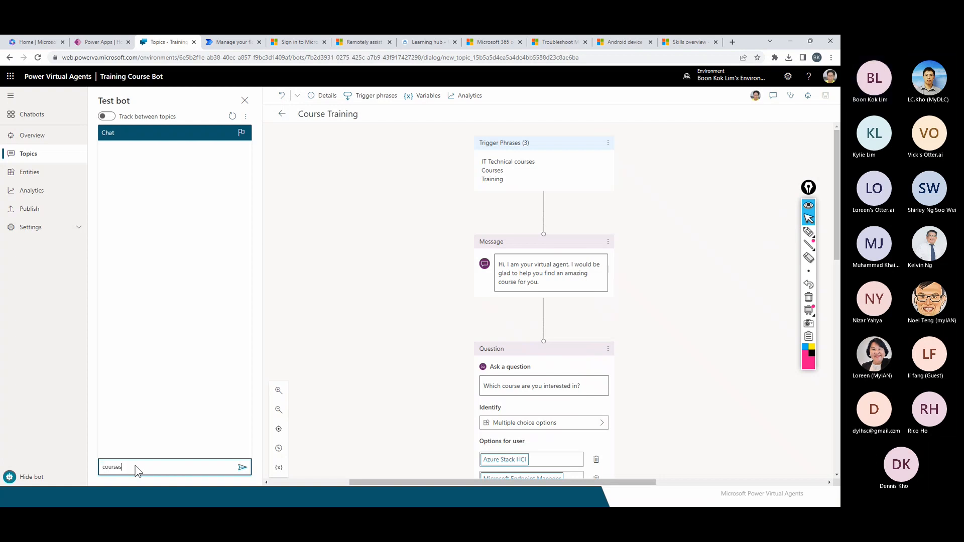
key(Return)
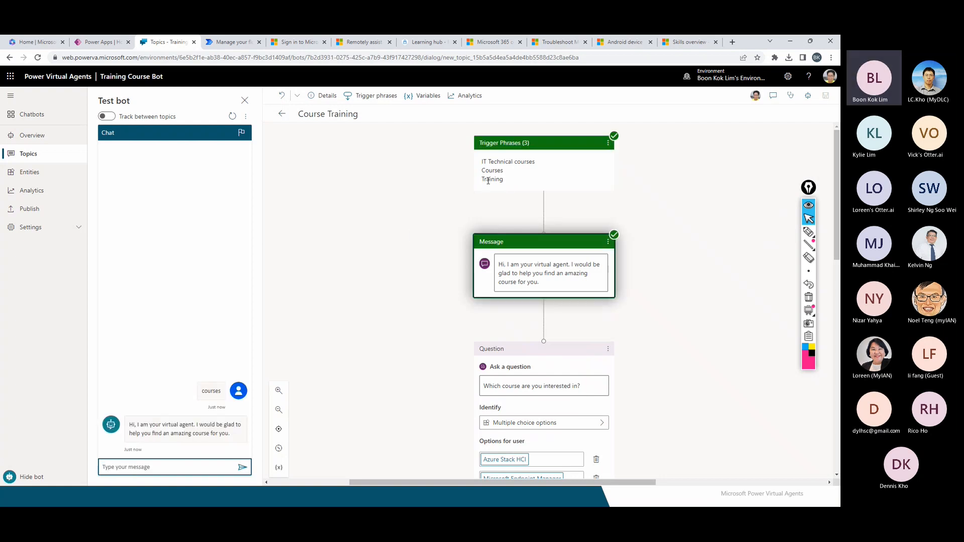
scroll(668, 214, up, 3)
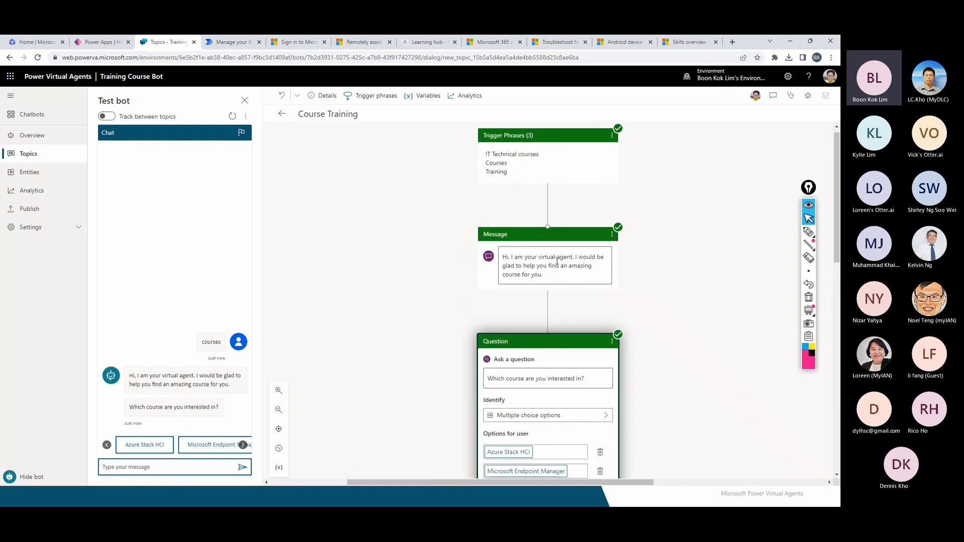
drag(139, 375, 232, 387)
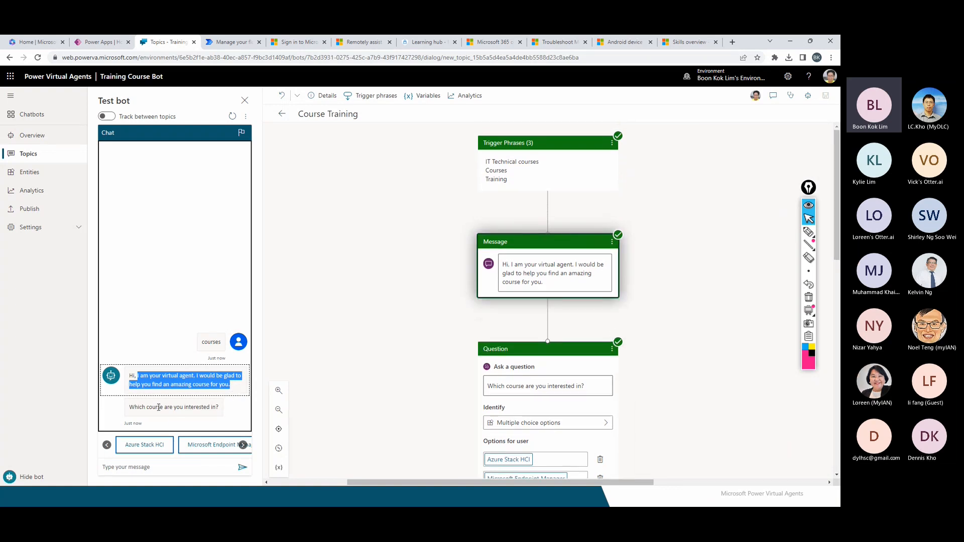
drag(158, 407, 203, 407)
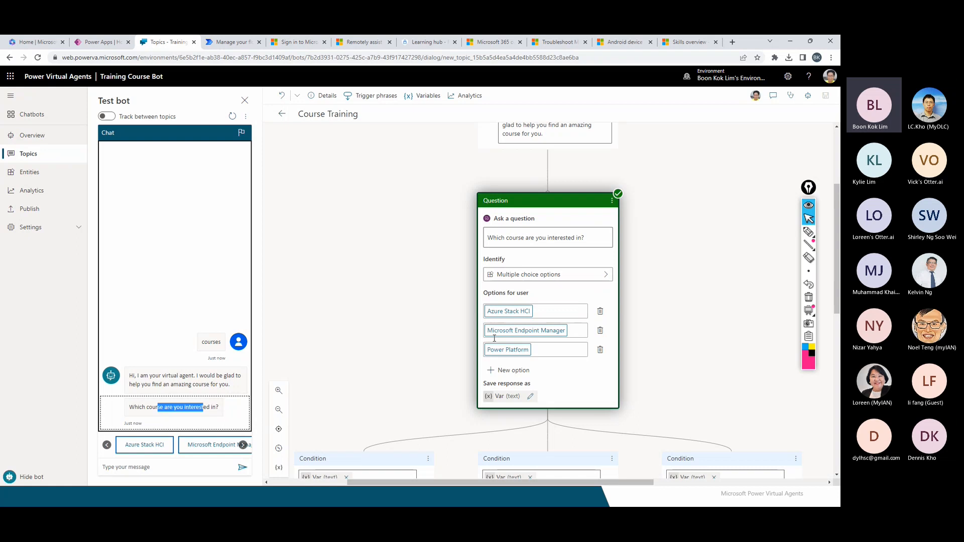
Choose Azure Stack HCI in the test chat and highlight the node behind its specialist reply.
click(243, 445)
click(243, 446)
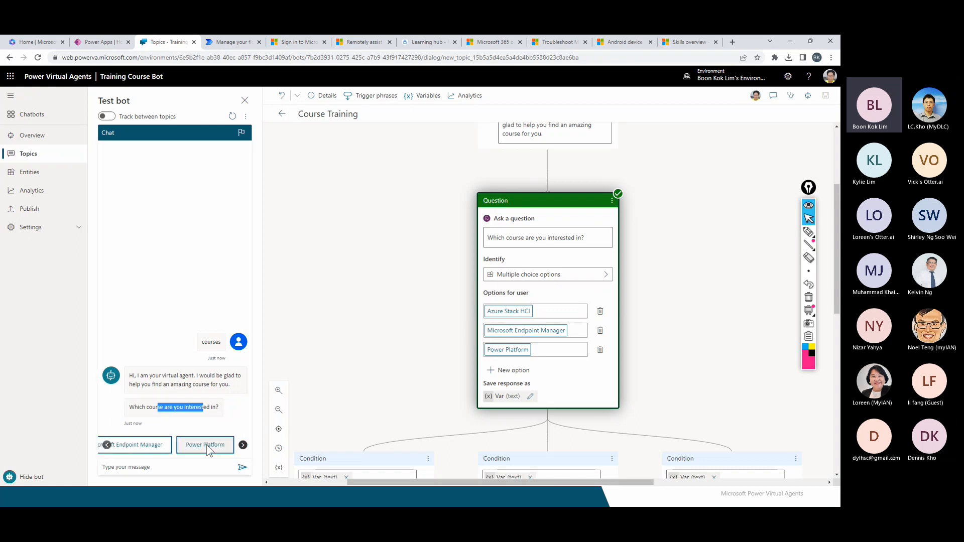
click(107, 445)
click(106, 444)
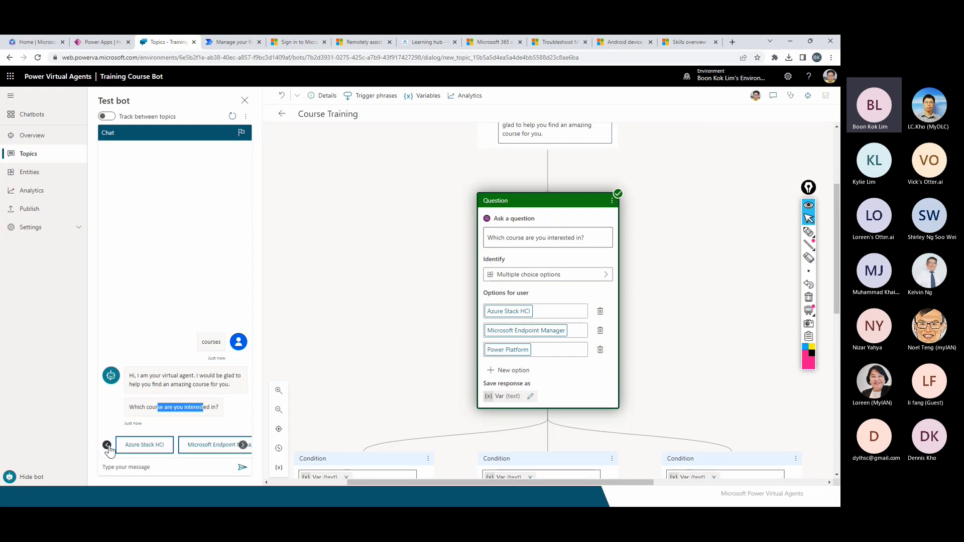
click(151, 449)
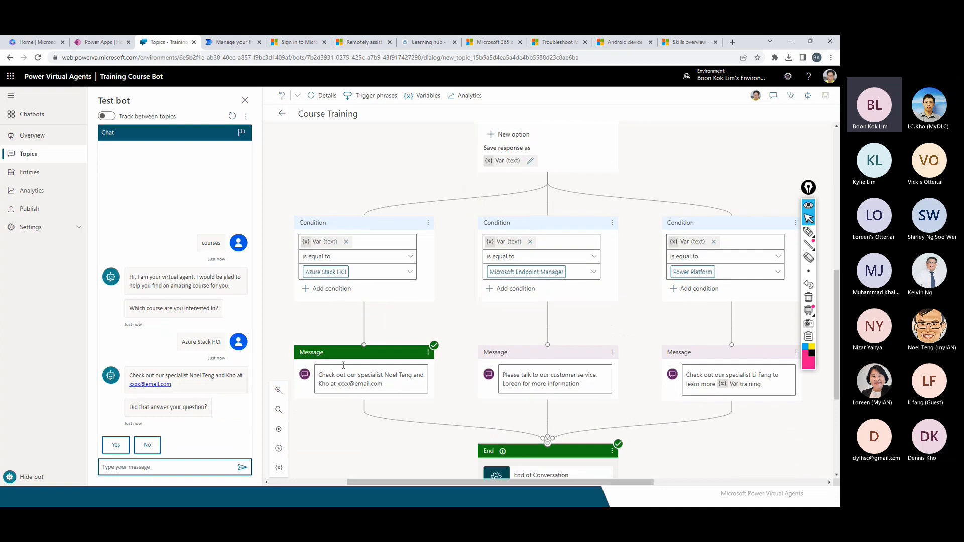
scroll(387, 410, down, 2)
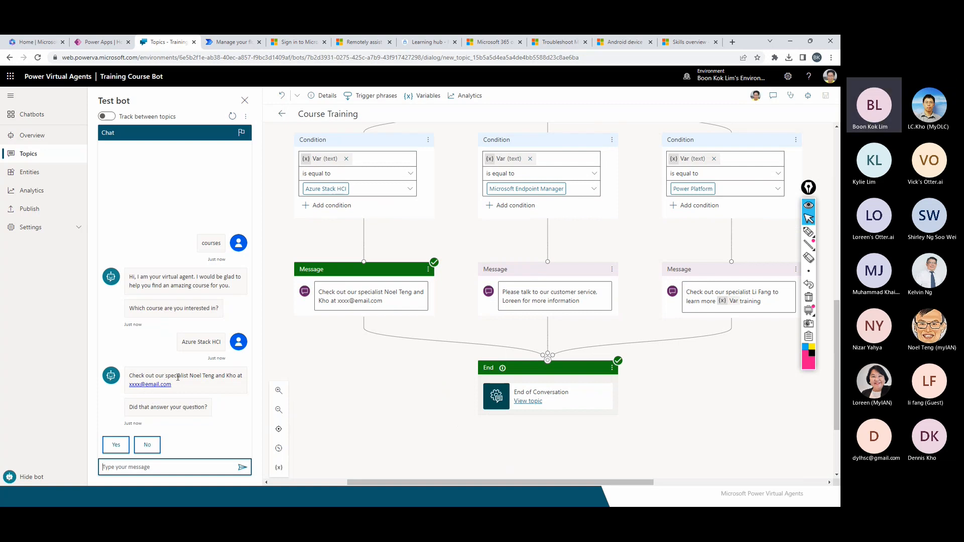
drag(199, 387, 151, 372)
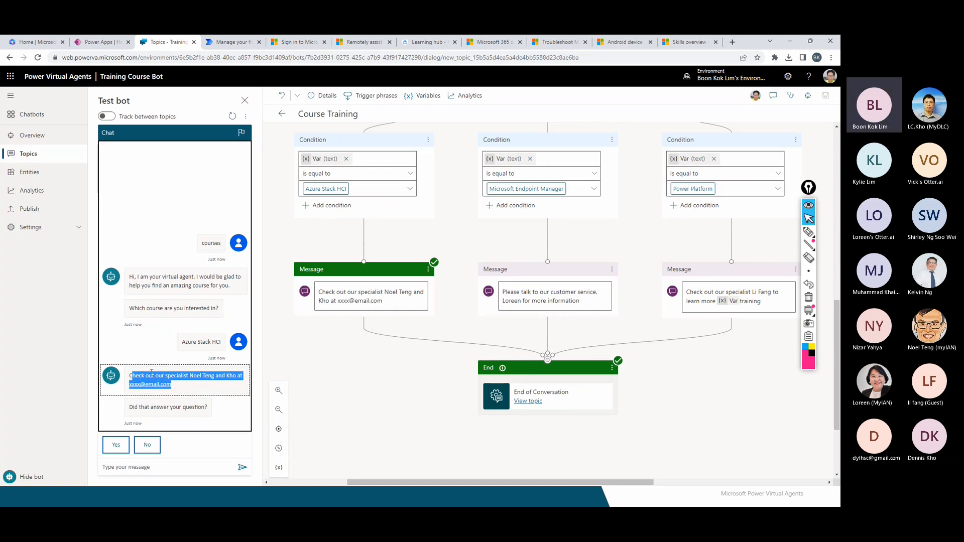
click(152, 374)
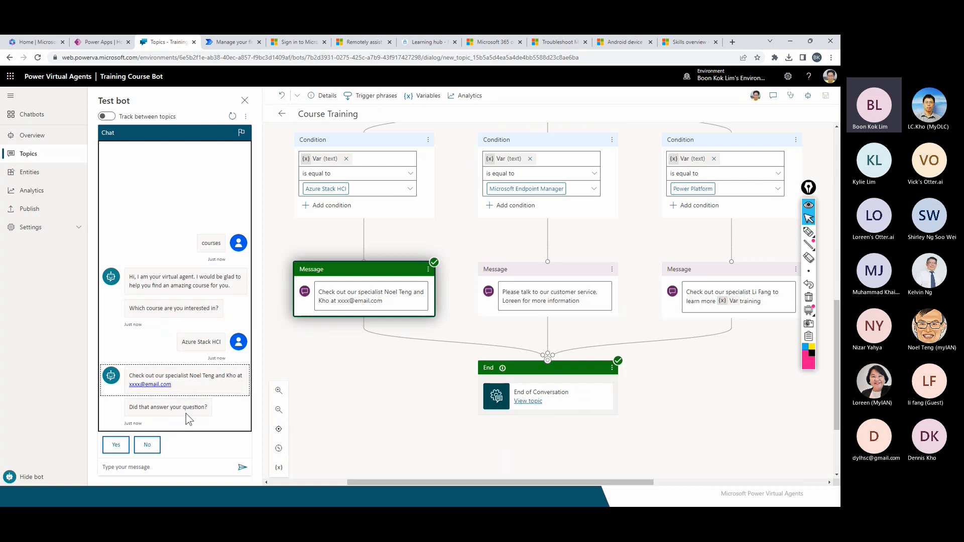
Answer Yes, give a five-star rating, and say Yes to wanting more help.
click(119, 450)
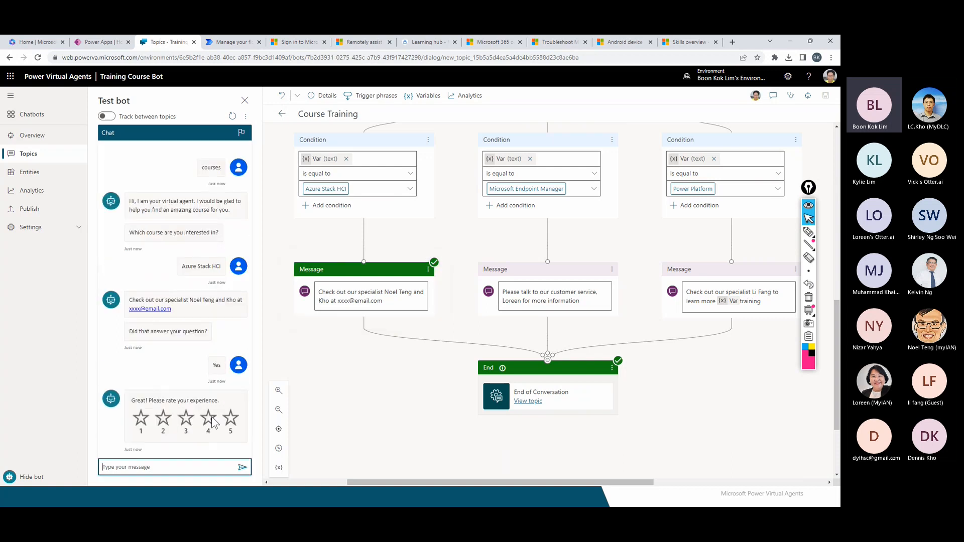
click(229, 425)
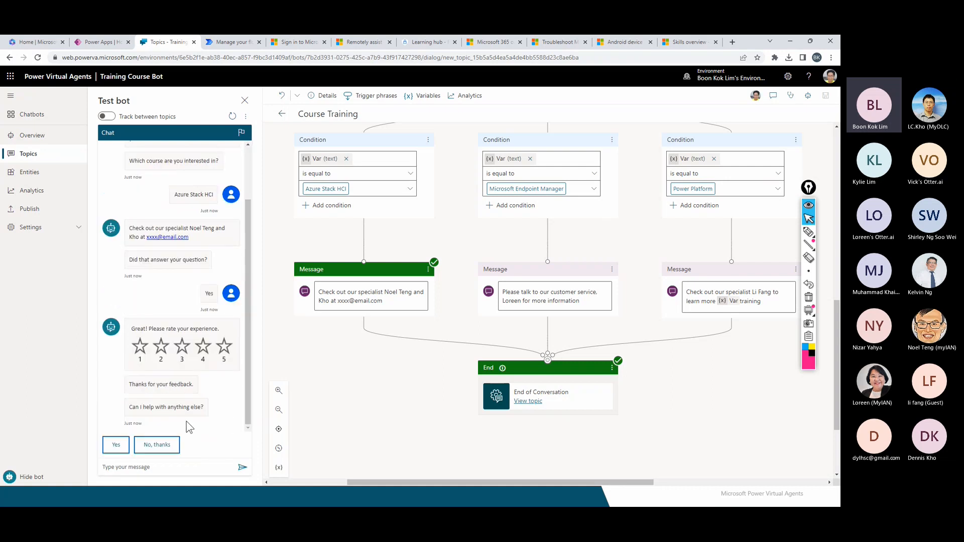
click(115, 445)
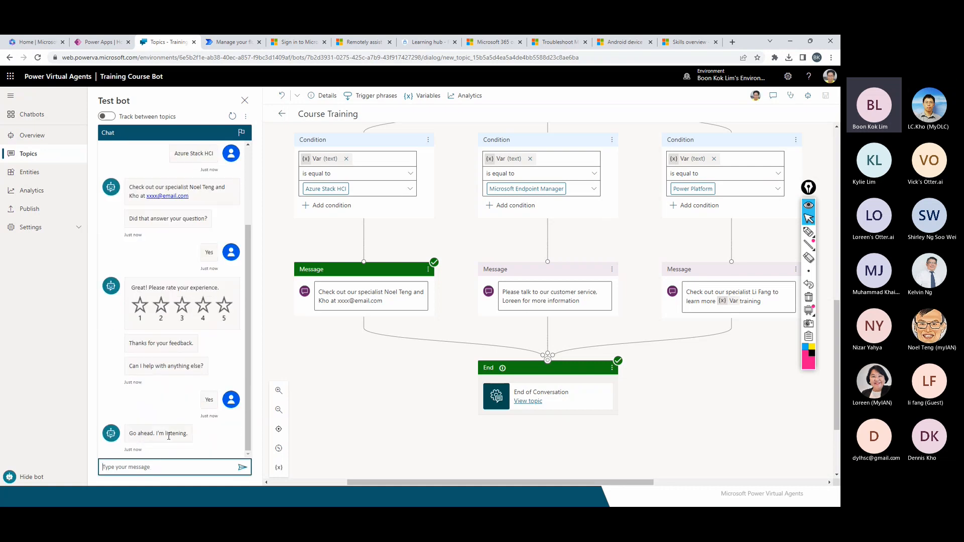
click(152, 467)
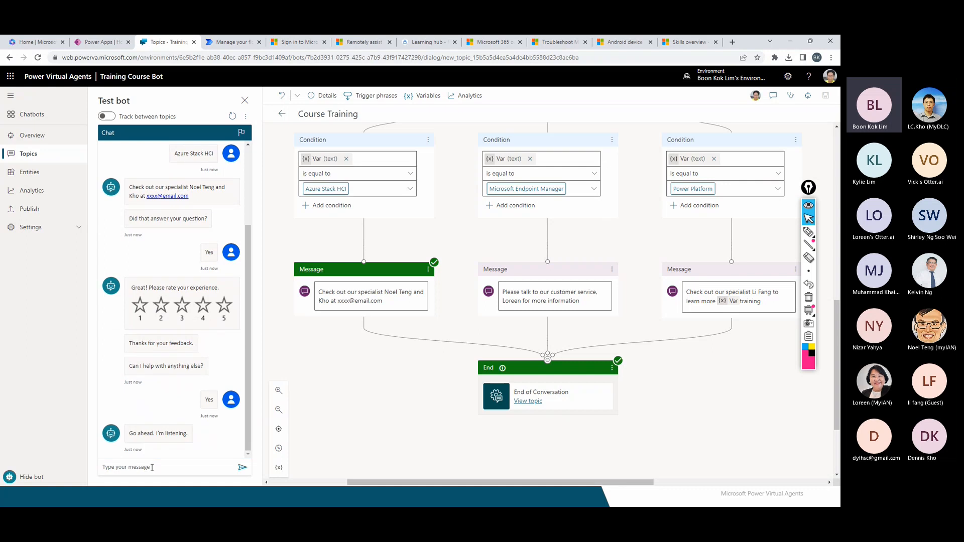
click(151, 467)
Send 'training' to the test bot and pick Power Platform from the course choices.
text(training)
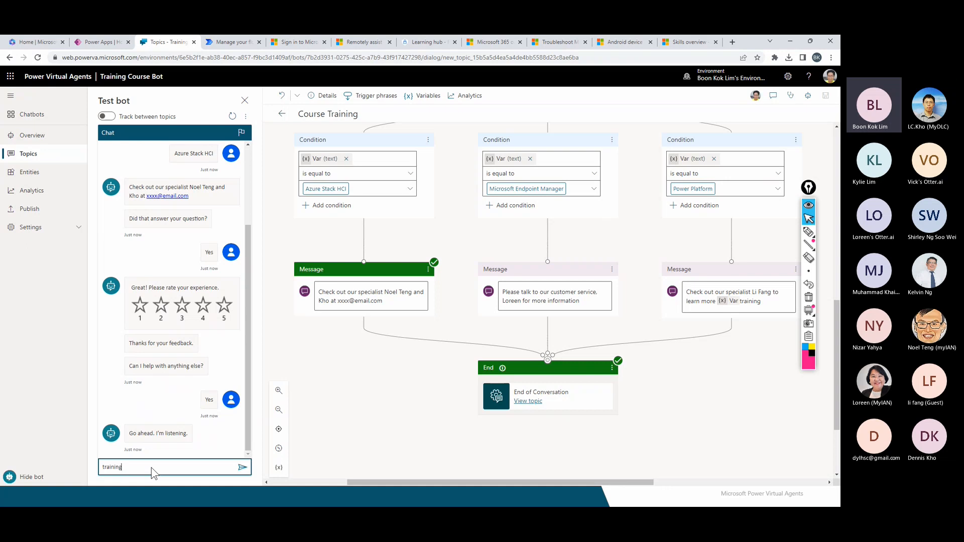
key(Return)
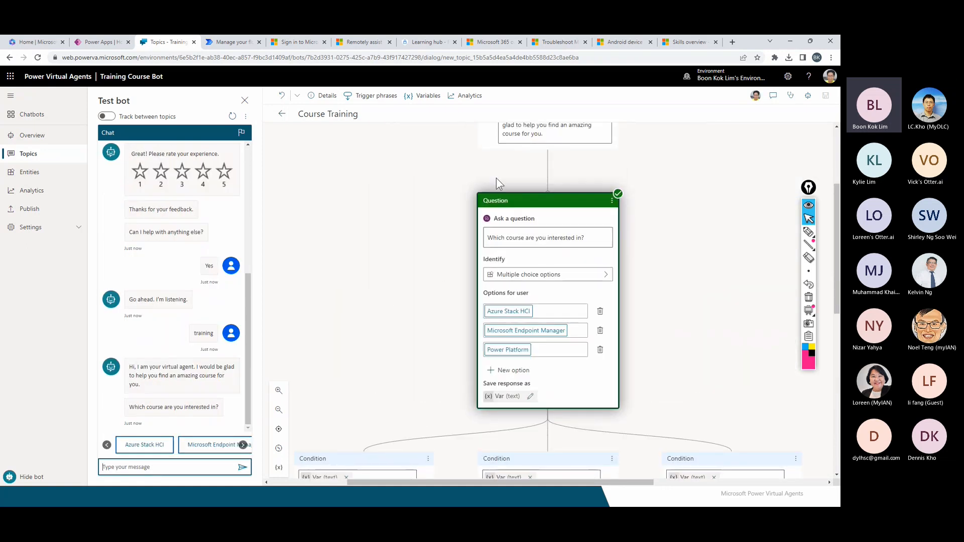
click(243, 445)
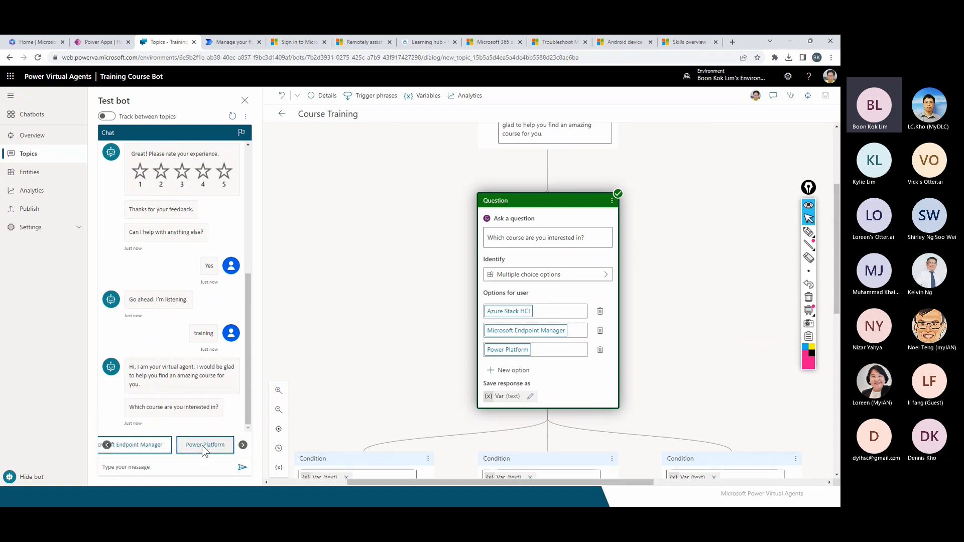
scroll(638, 398, down, 5)
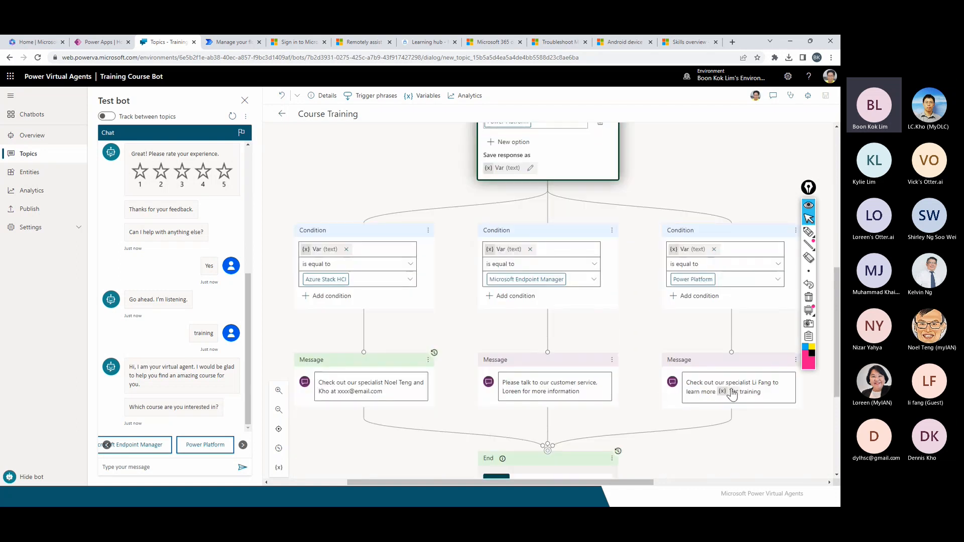
click(211, 448)
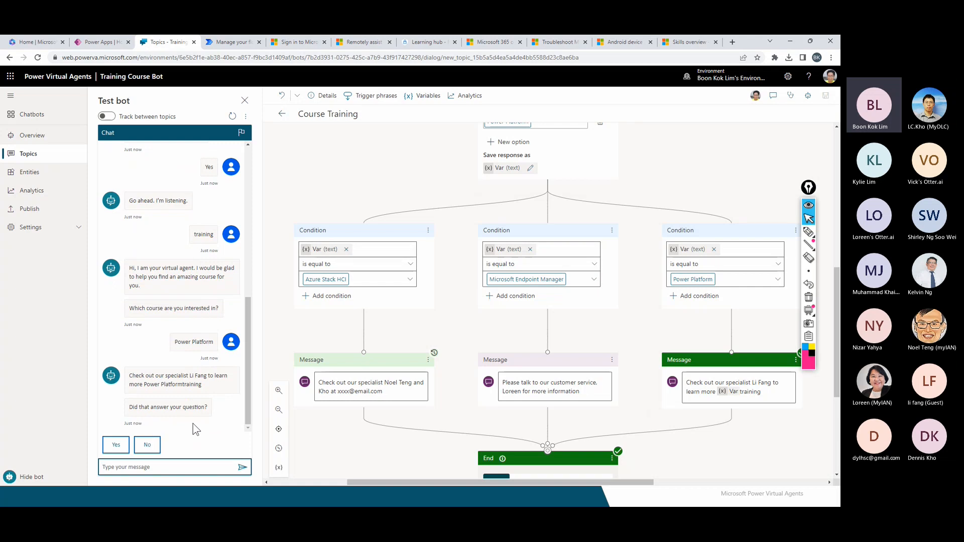
click(808, 232)
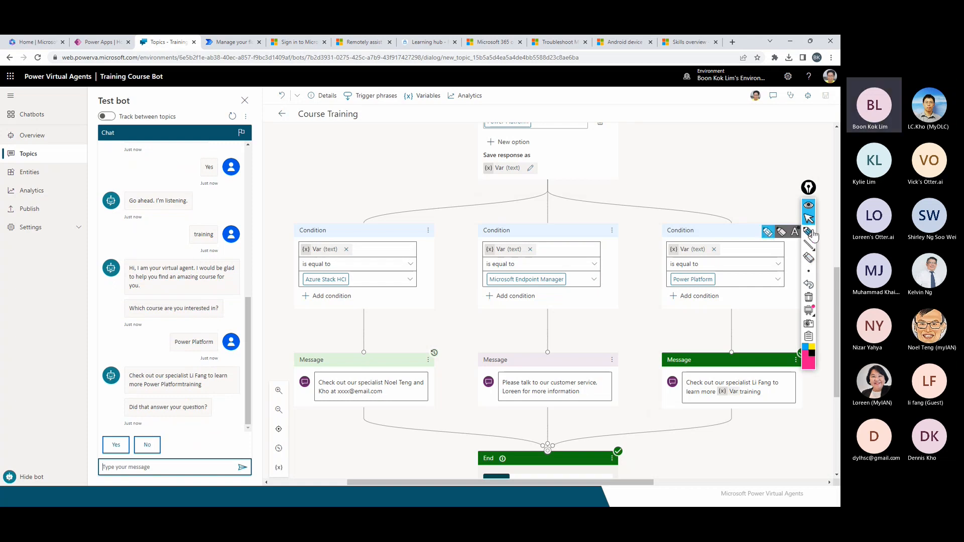
Mark the run-together 'Power Platformtraining' reply and its variable, then bring in the Teams window.
click(767, 232)
mouse_move(141, 389)
mouse_down()
mouse_move(215, 384)
mouse_move(139, 388)
mouse_up()
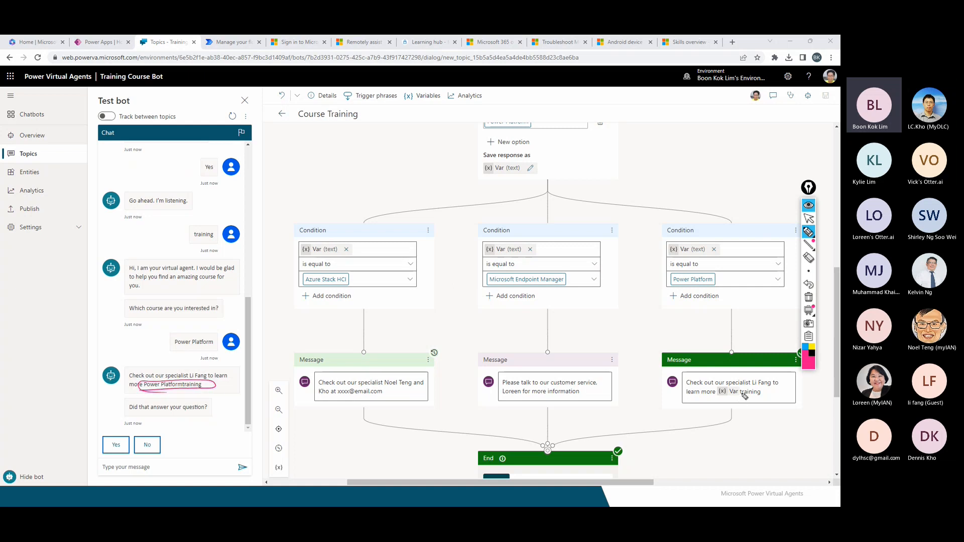
mouse_move(744, 396)
mouse_down()
mouse_move(706, 389)
mouse_move(748, 387)
mouse_up()
click(809, 220)
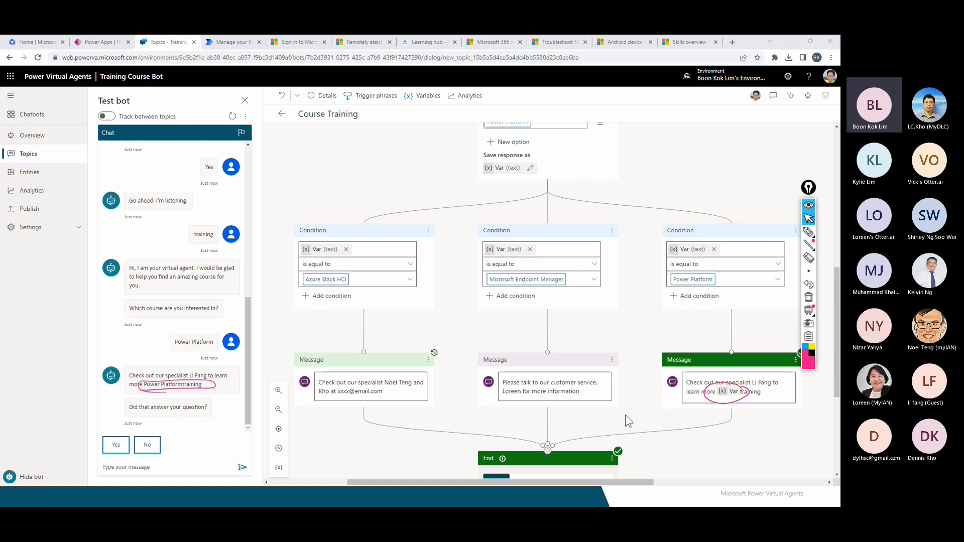
scroll(627, 416, down, 2)
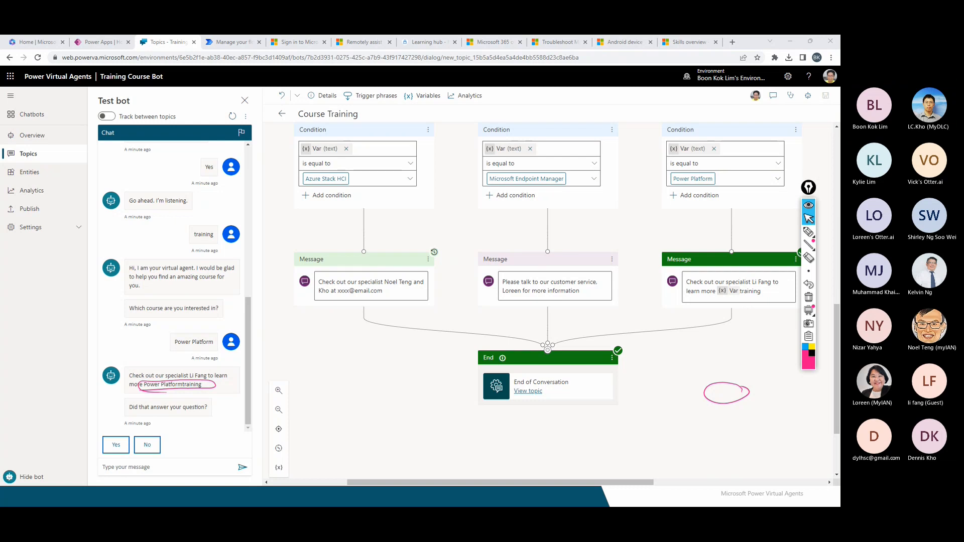
drag(0, 64, 393, 107)
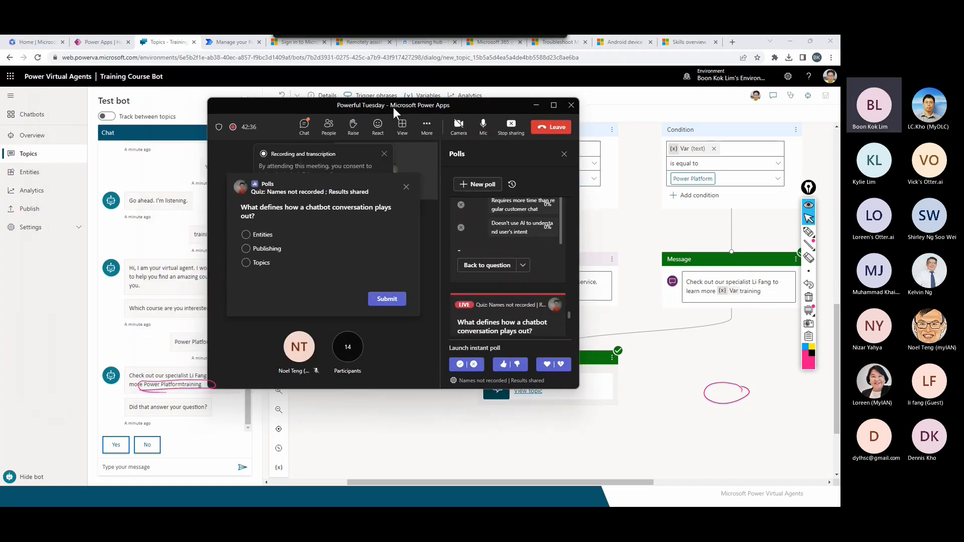
Maximise the Teams meeting to view the chatbot poll, then shrink it out of view.
click(553, 105)
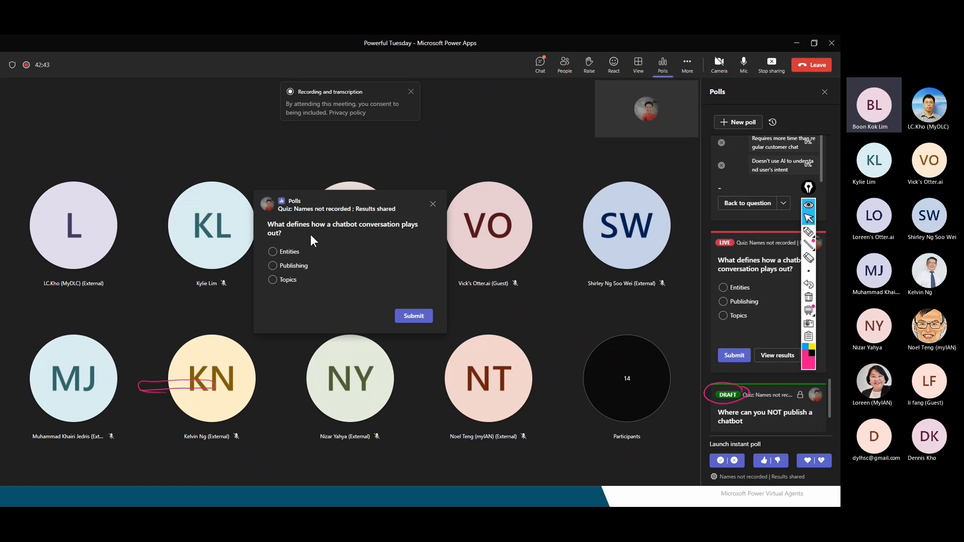
double_click(529, 49)
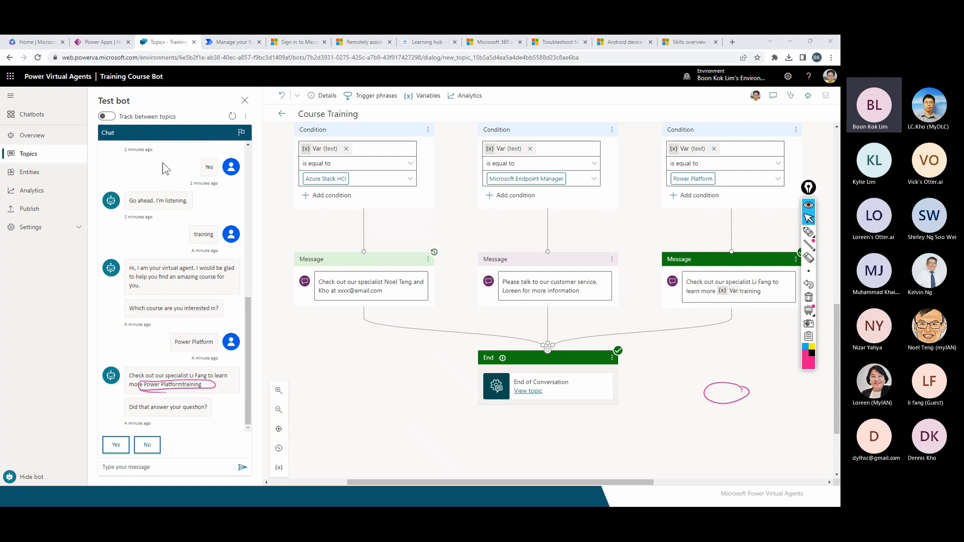
In the Topics list, mark Course Training, the four lesson topics and the system topics.
click(45, 157)
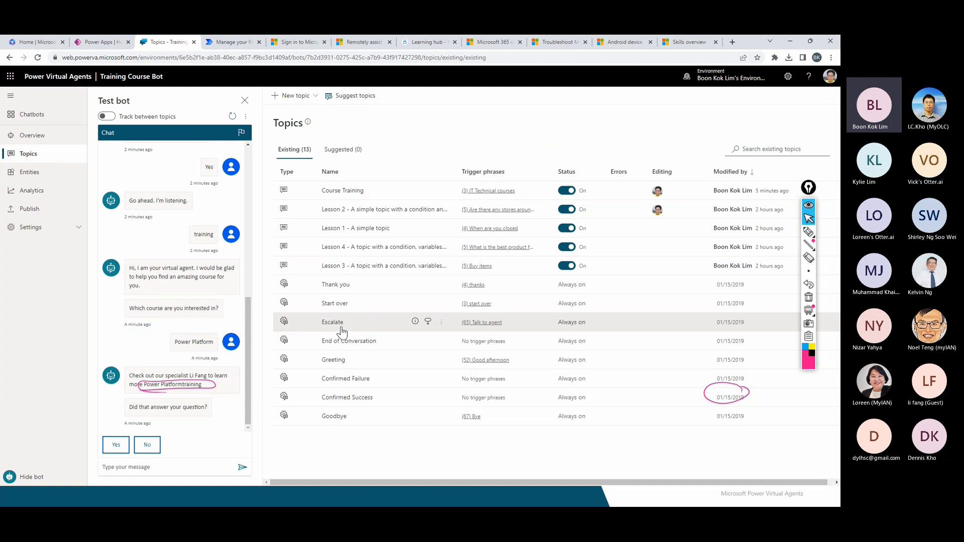
click(808, 231)
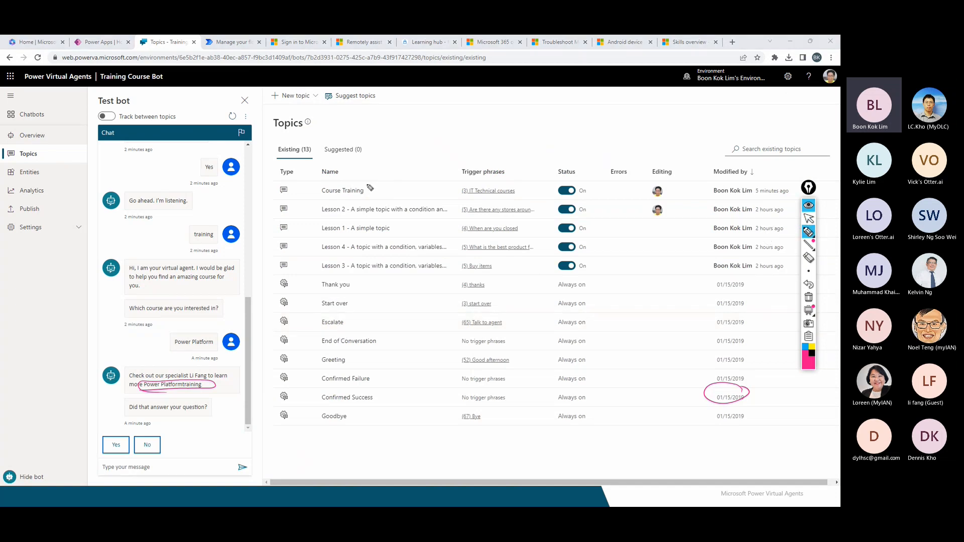
drag(370, 186, 371, 179)
drag(320, 203, 304, 274)
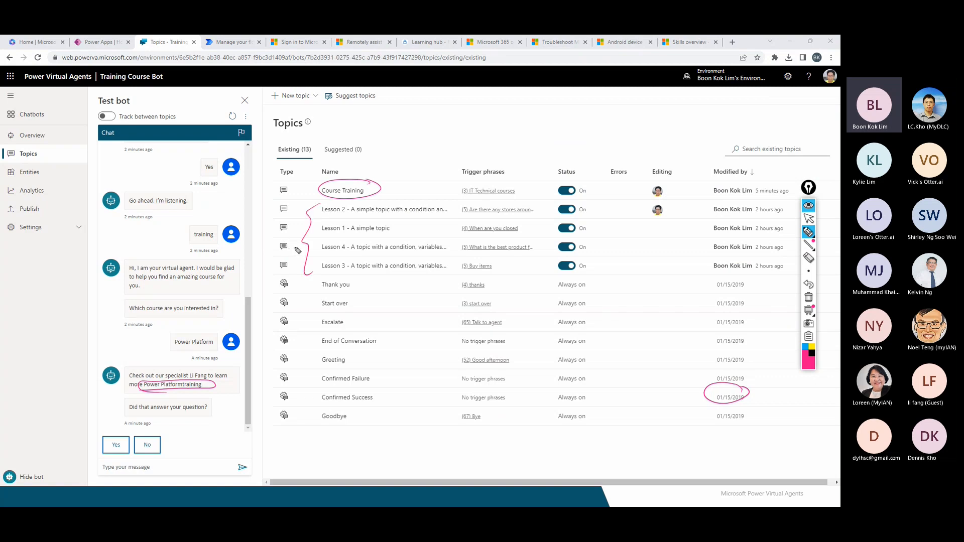
mouse_move(316, 283)
mouse_down()
mouse_move(294, 400)
mouse_move(319, 410)
mouse_up()
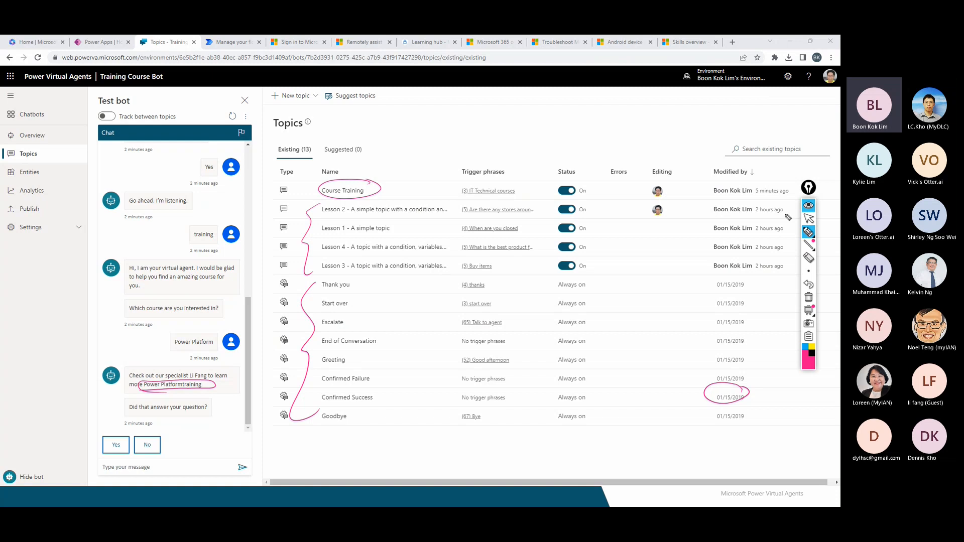
click(808, 219)
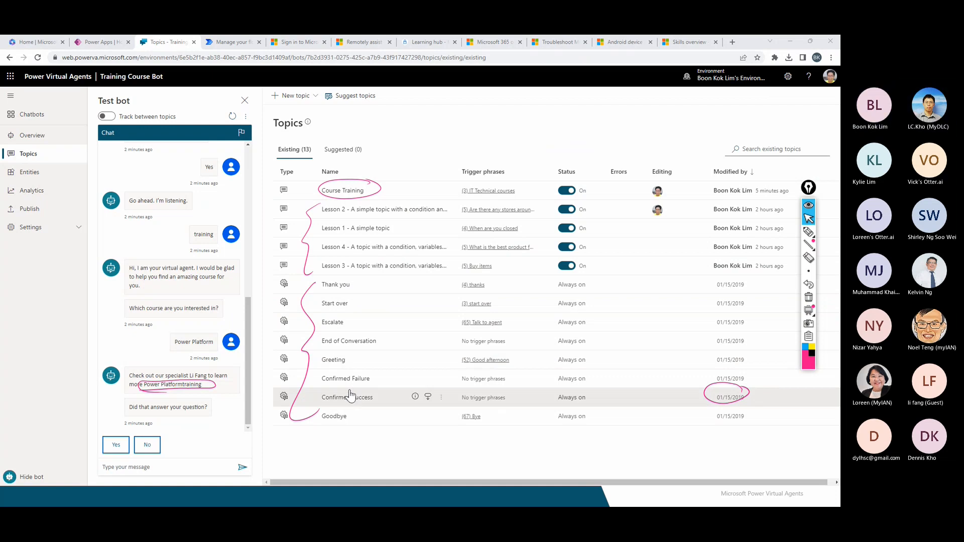
key(alt+Tab)
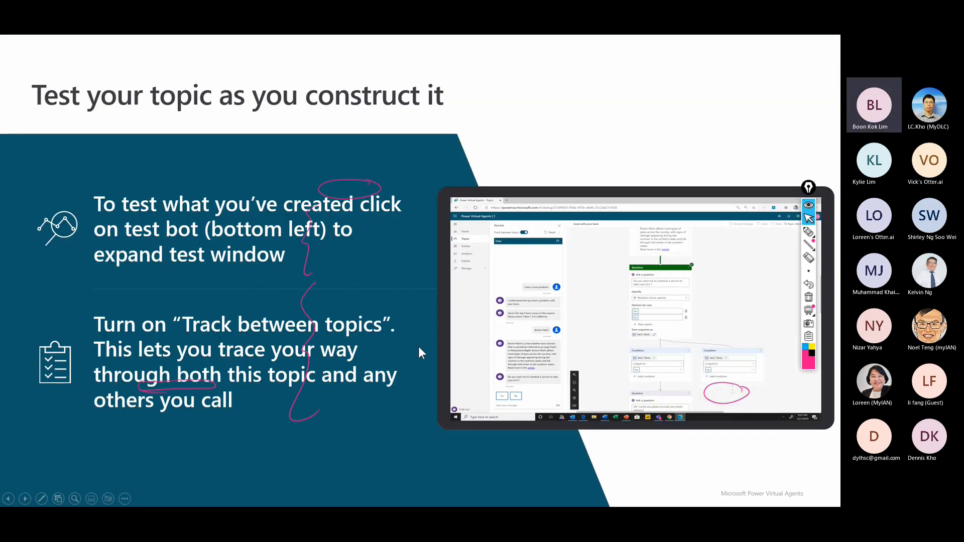
Advance through the Publish to demo website slide, marking 'website', and on to Analytics.
key(Right)
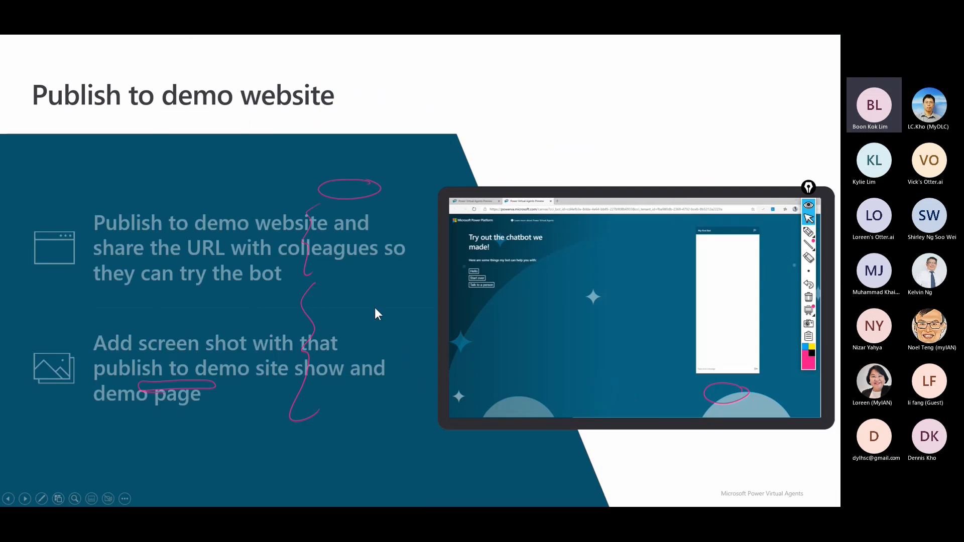
click(808, 297)
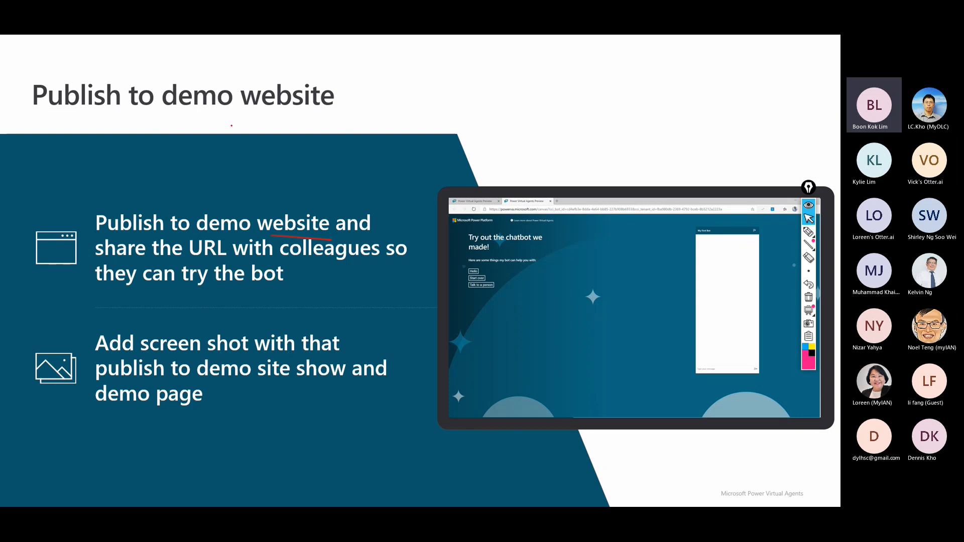
drag(263, 125, 292, 106)
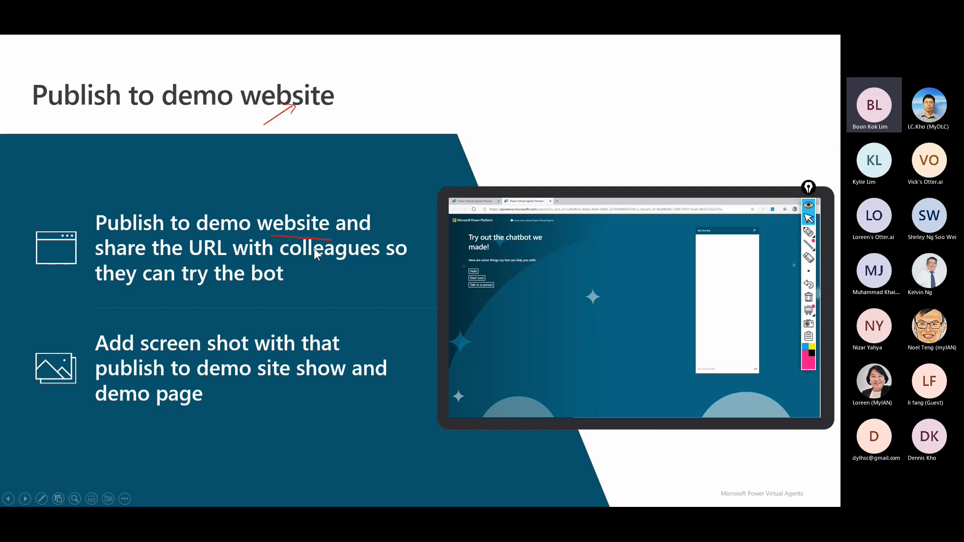
key(Right)
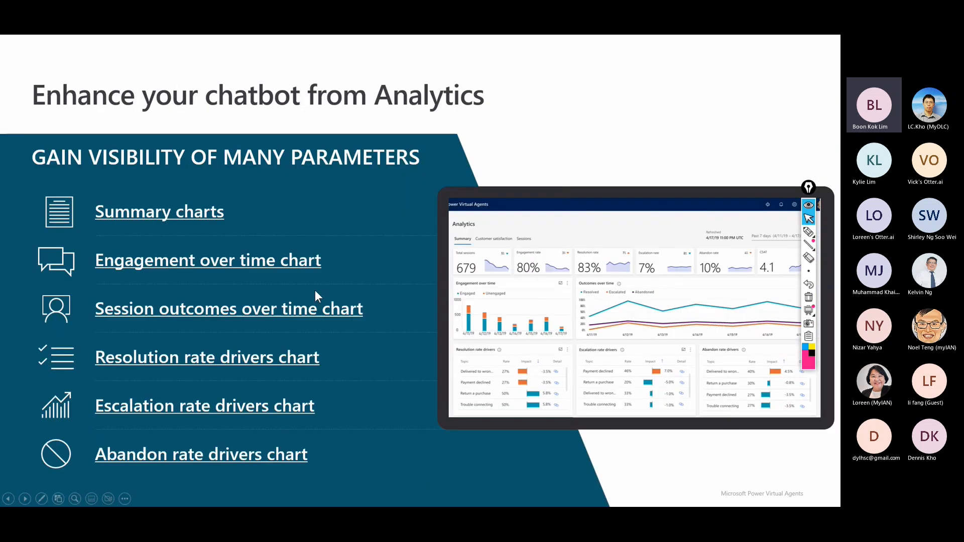
key(alt+Tab)
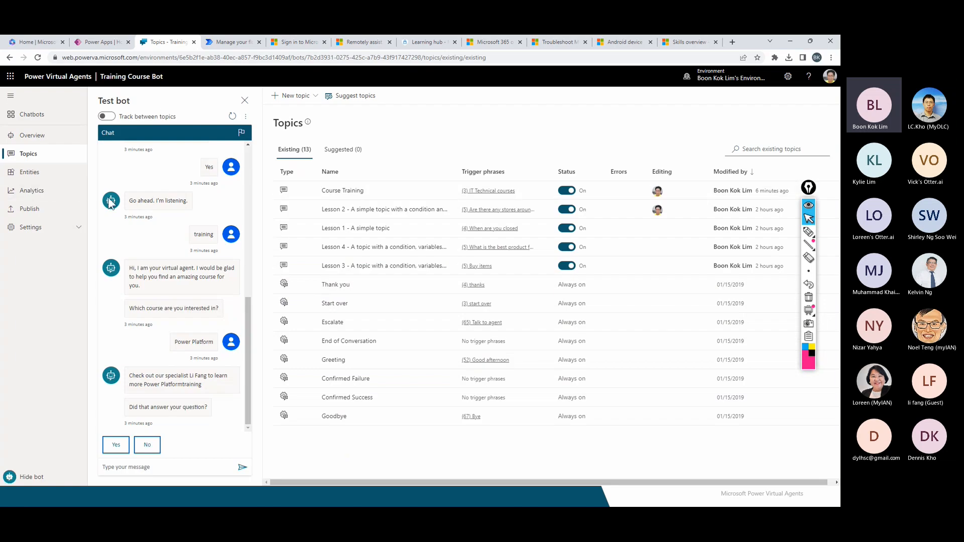
Publish the Training Course Bot's latest content.
click(31, 211)
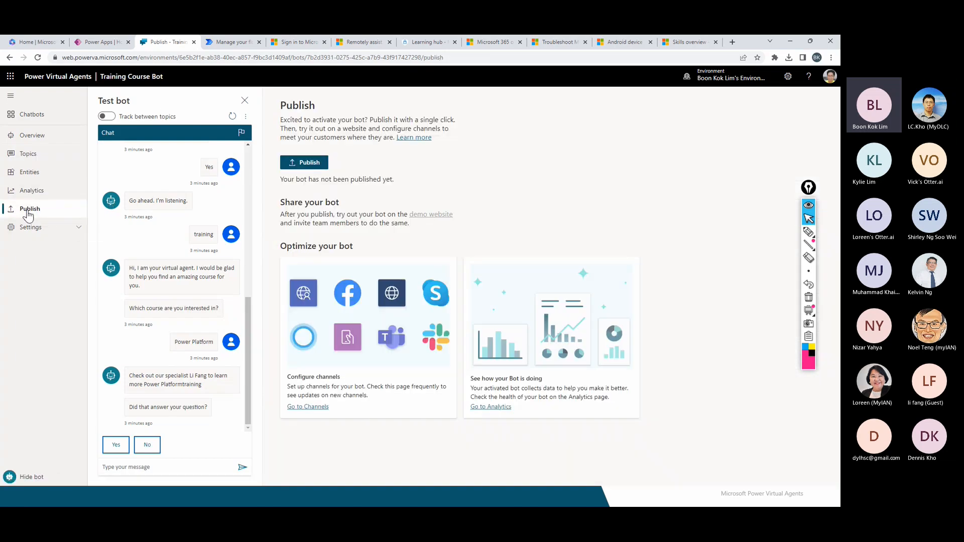
click(309, 163)
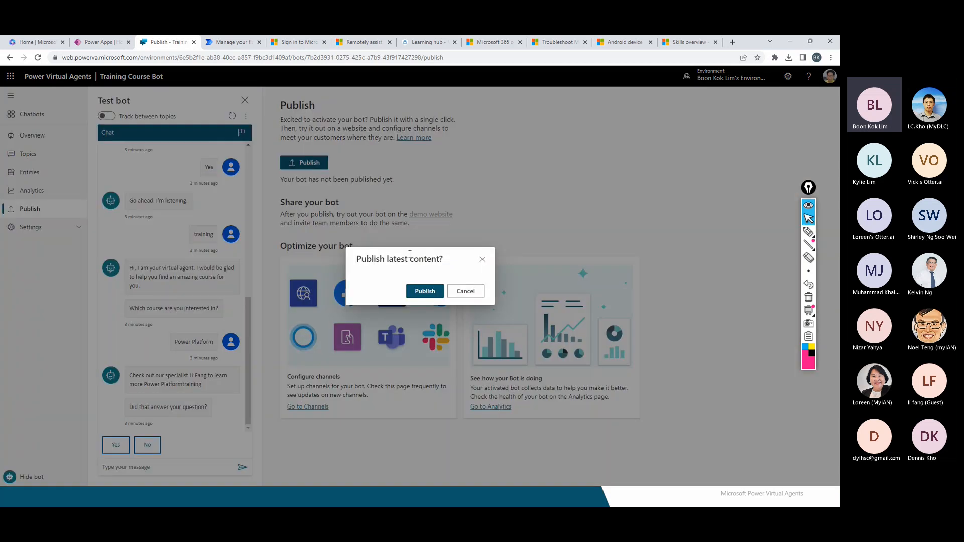
click(423, 291)
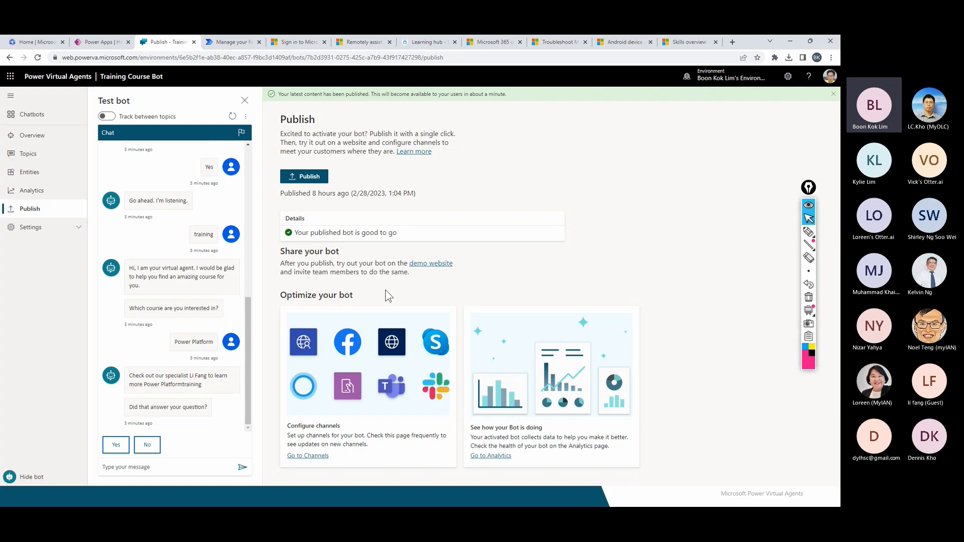
Mark the demo website link and Facebook and Teams channels, then open the demo website.
click(808, 232)
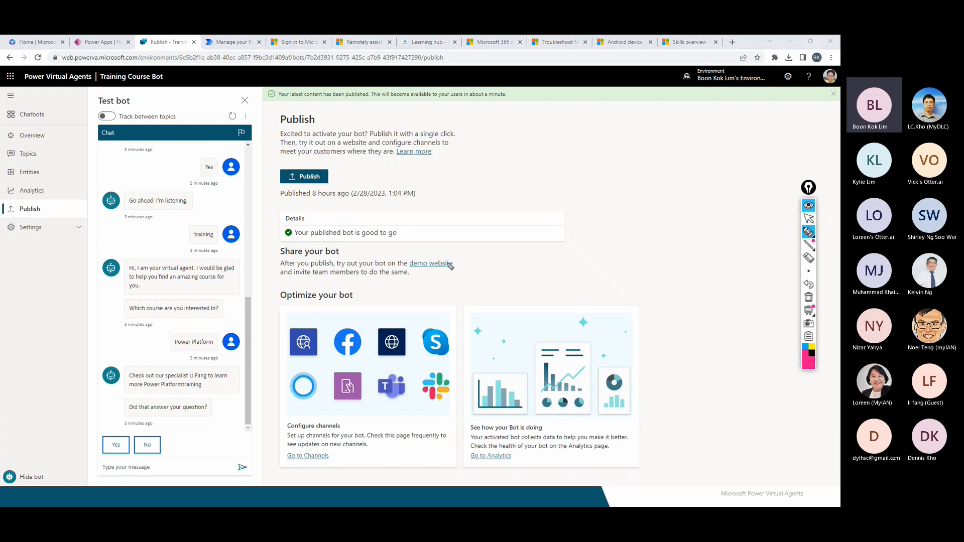
drag(454, 251, 455, 255)
drag(345, 319, 371, 311)
drag(400, 371, 414, 365)
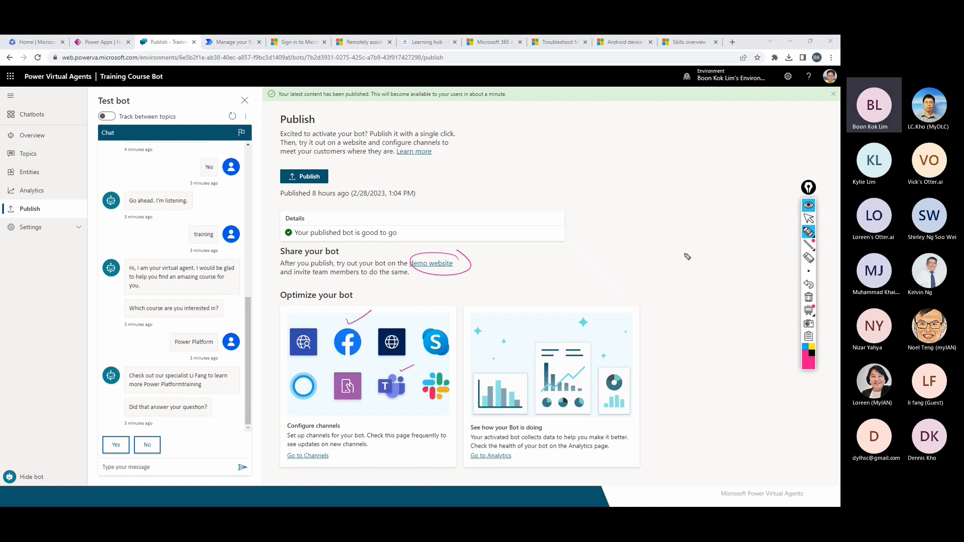
click(808, 218)
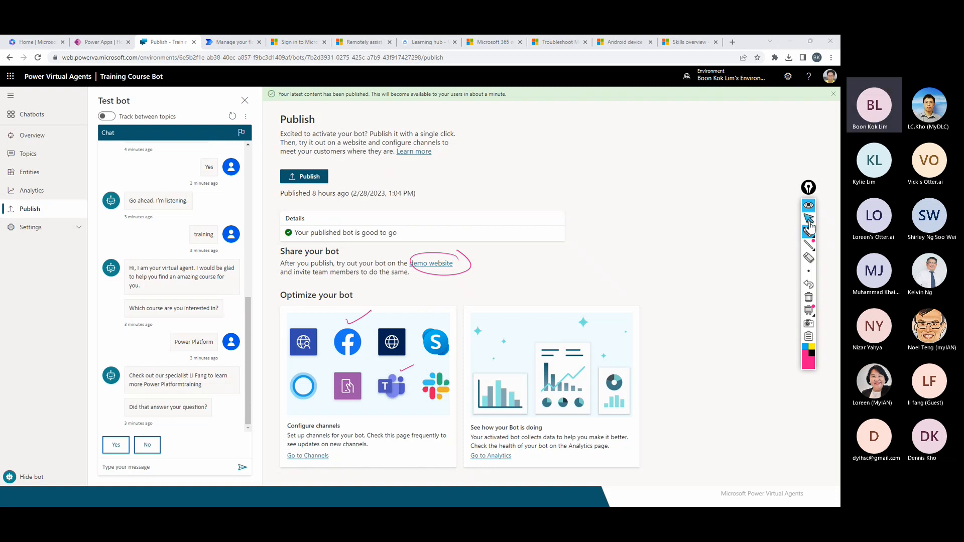
click(433, 264)
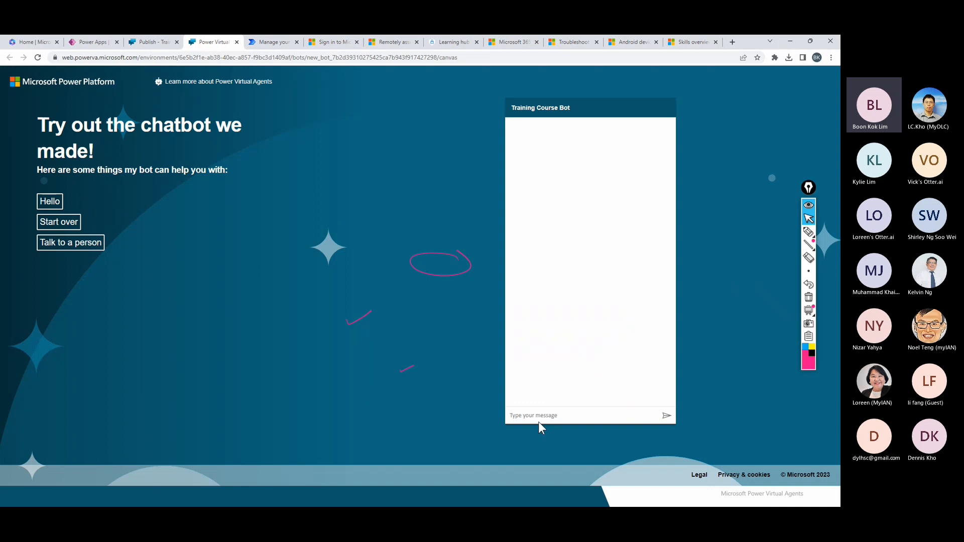
Send 'training' on the demo website, choose Power Platform, then bring the Teams window over.
click(532, 415)
text(training)
key(Return)
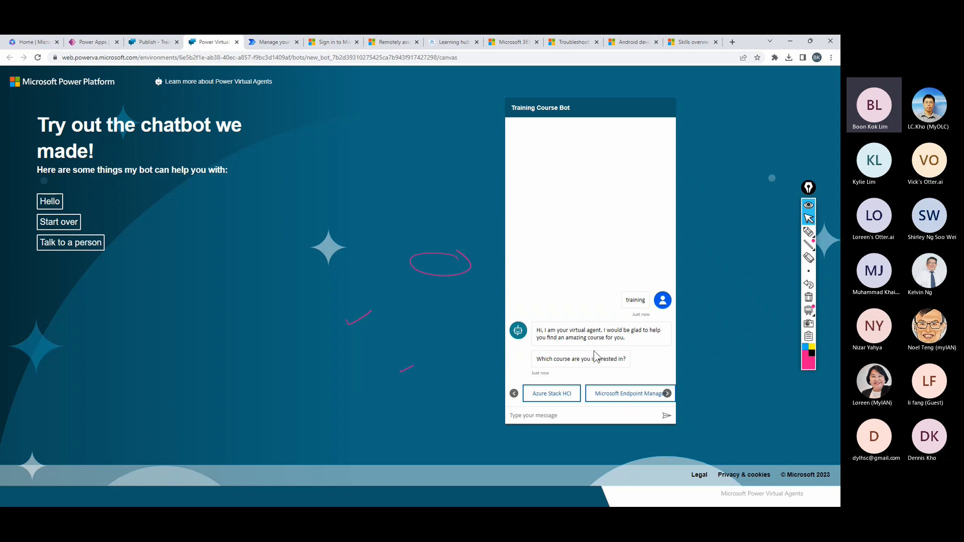
click(667, 393)
click(667, 393)
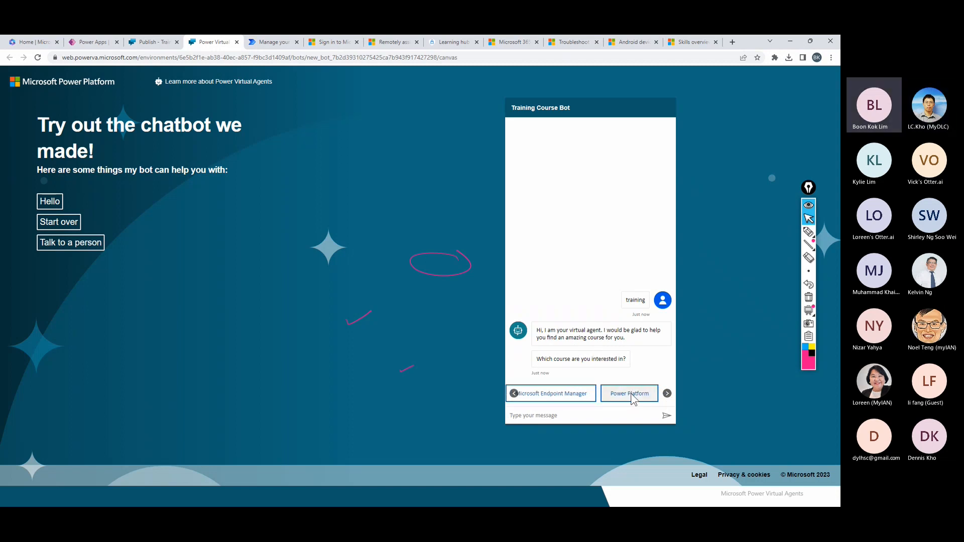
click(631, 394)
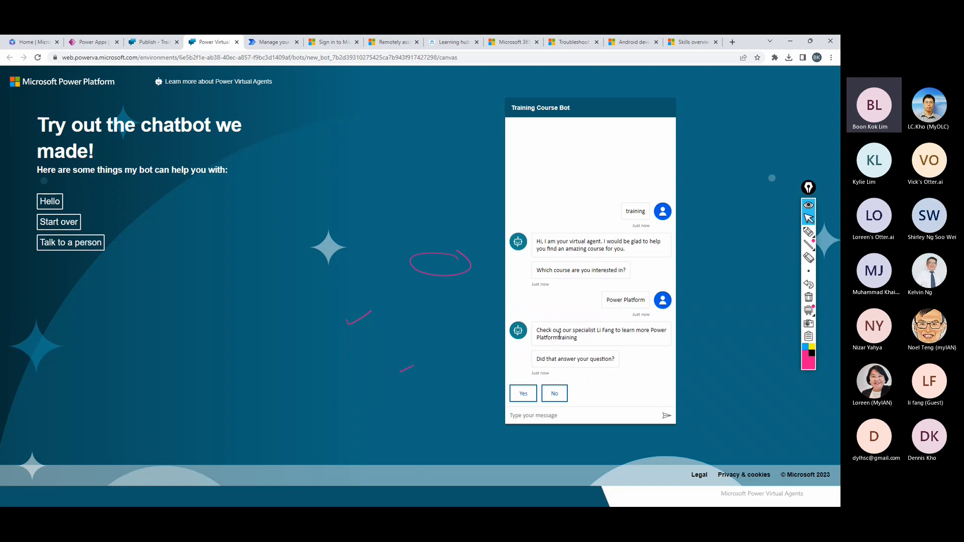
click(560, 339)
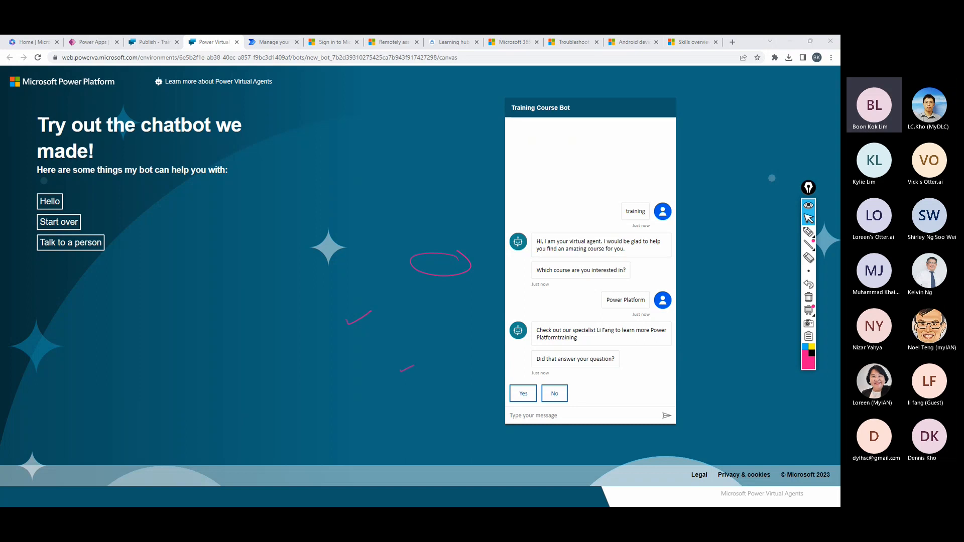
drag(0, 95, 419, 129)
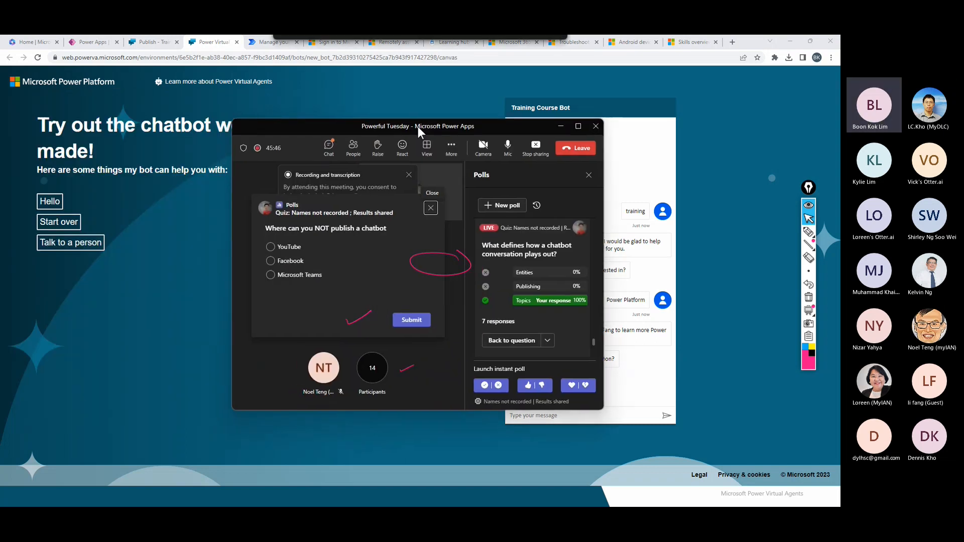
View the quiz question in full-screen Teams, erase the annotations, then move the meeting window aside.
click(578, 127)
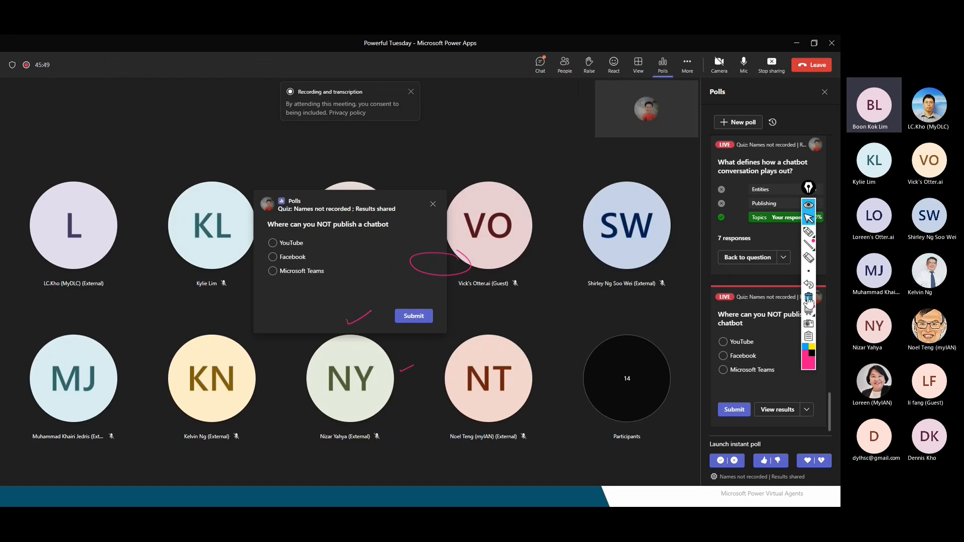
click(808, 297)
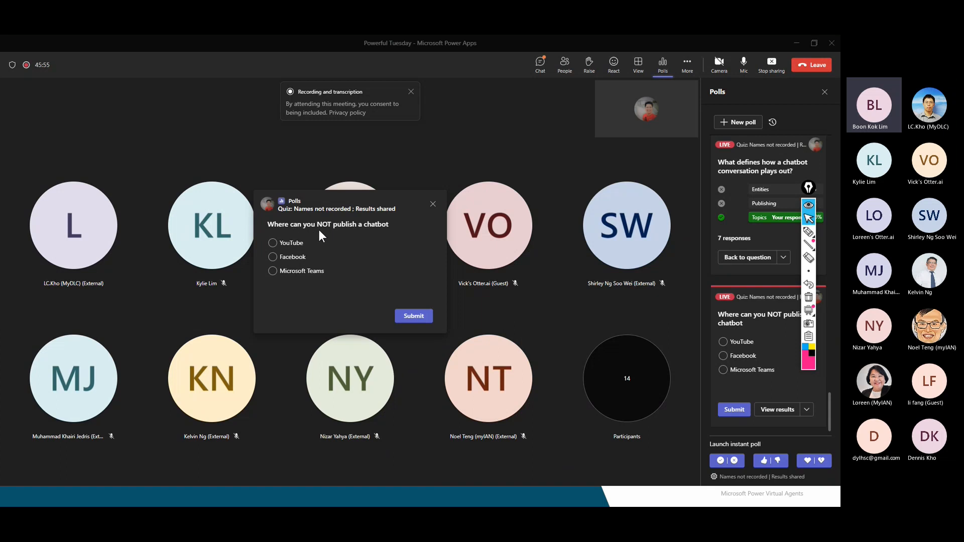
drag(522, 47, 0, 113)
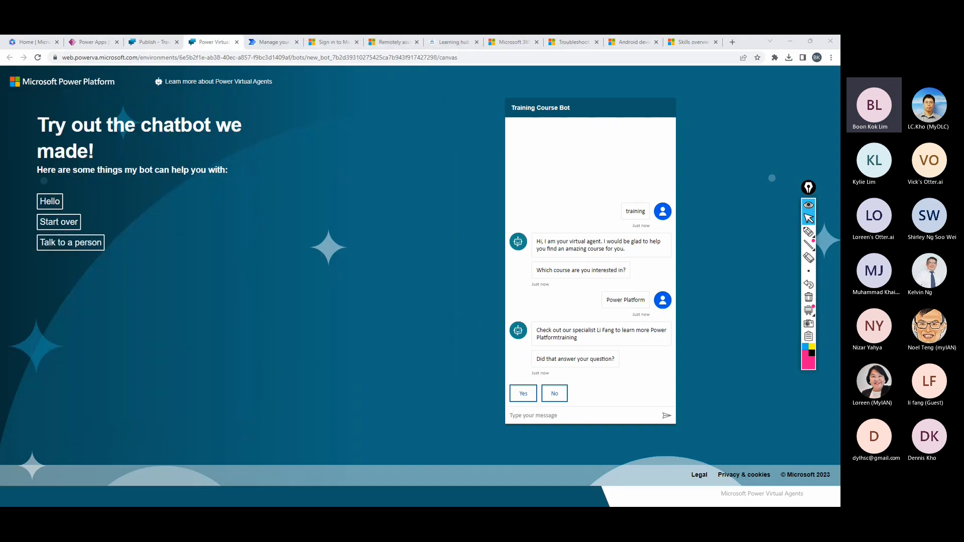
Return to the 'Publish - Training Course Bot' page in the browser.
click(159, 43)
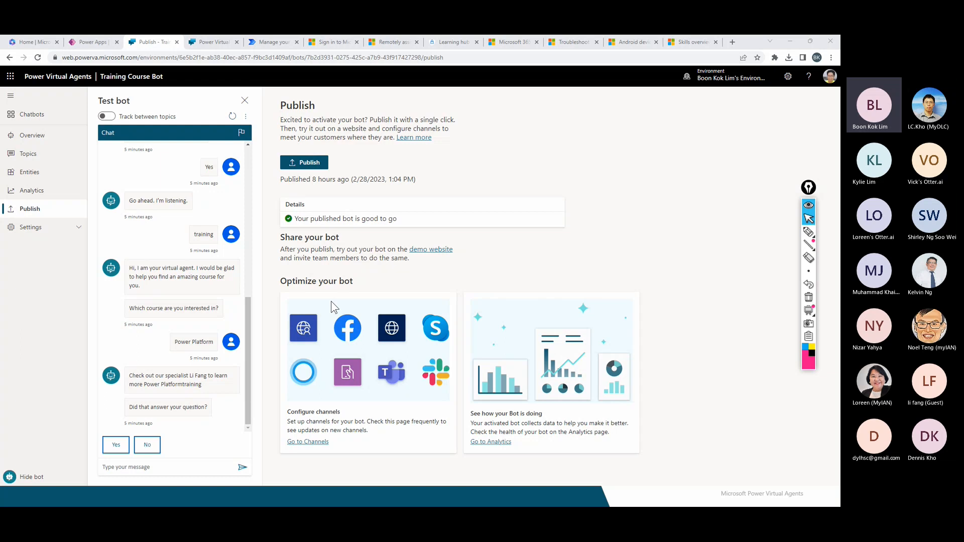
Bring the 'Enhance your chatbot from Analytics' PowerPoint slide back on screen.
key(alt+Tab)
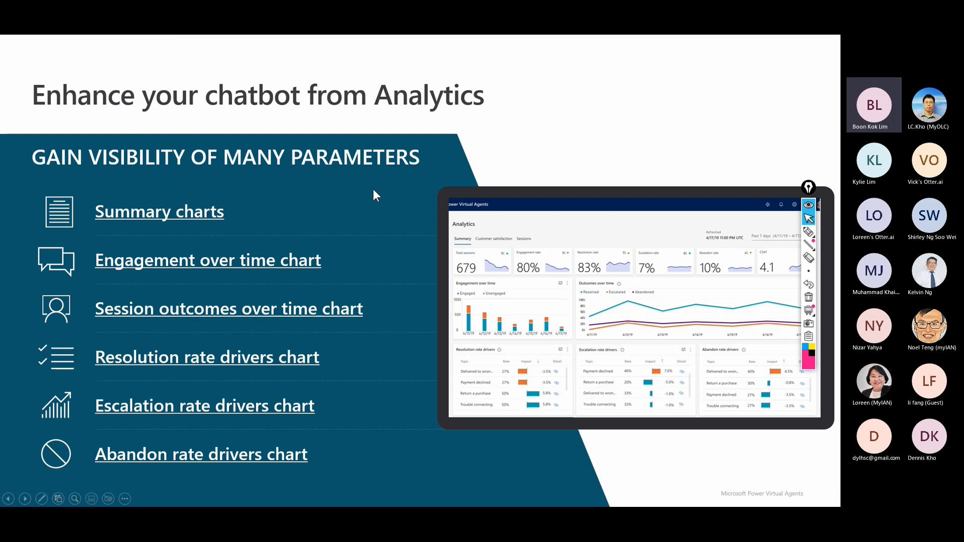
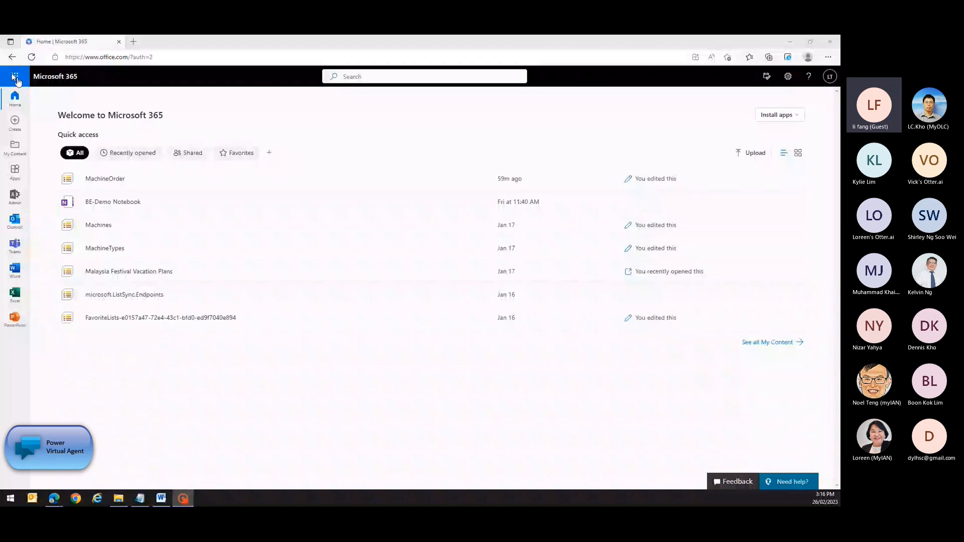
From the app launcher, open Power Apps' Chatbots list and start a new chatbot.
click(6, 487)
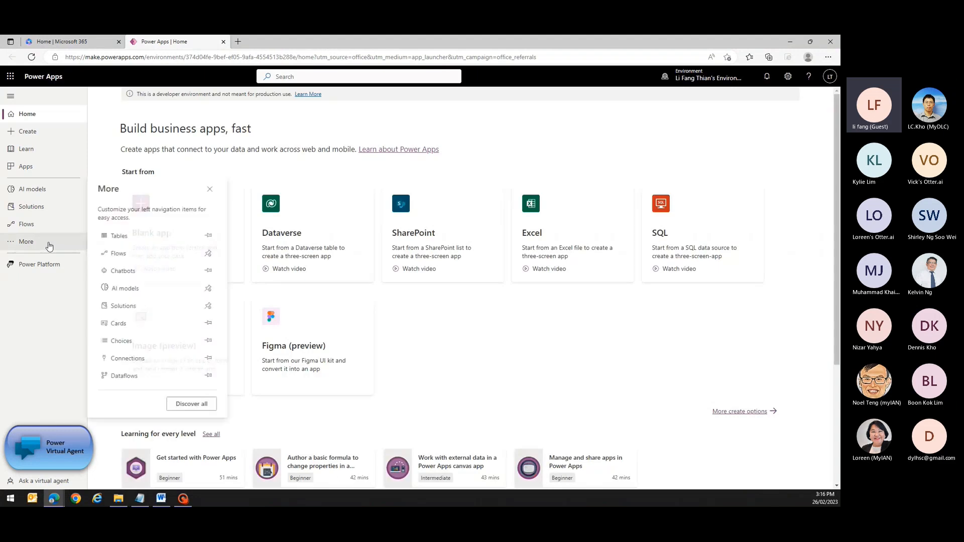
click(173, 276)
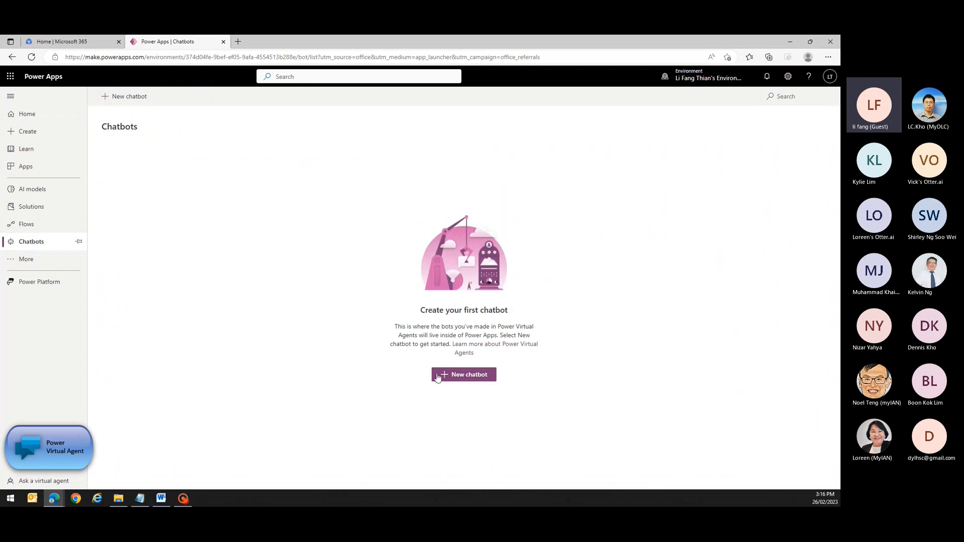
click(437, 377)
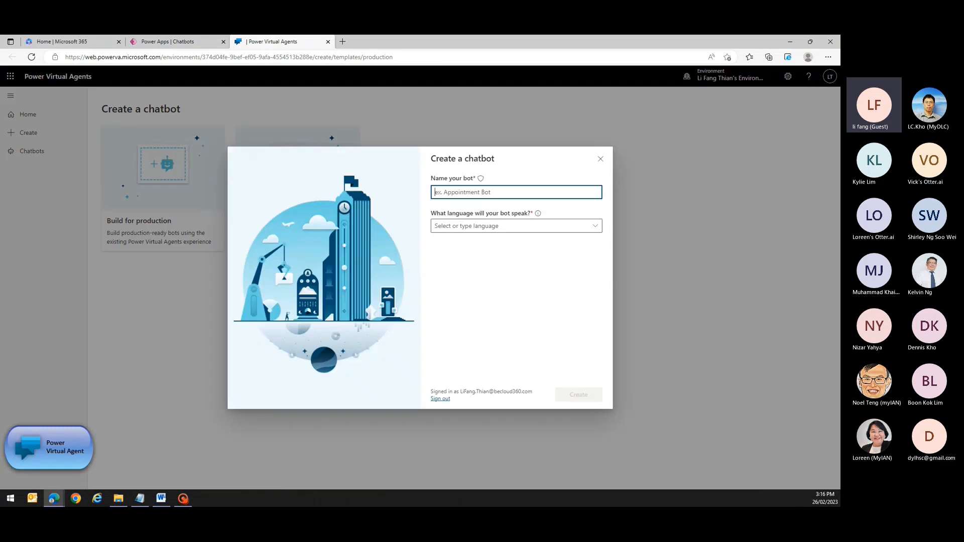
Create the 'Order Support Chatbot' bot in English (US), then go to its Topics.
text(Order Support Chatbot)
click(550, 226)
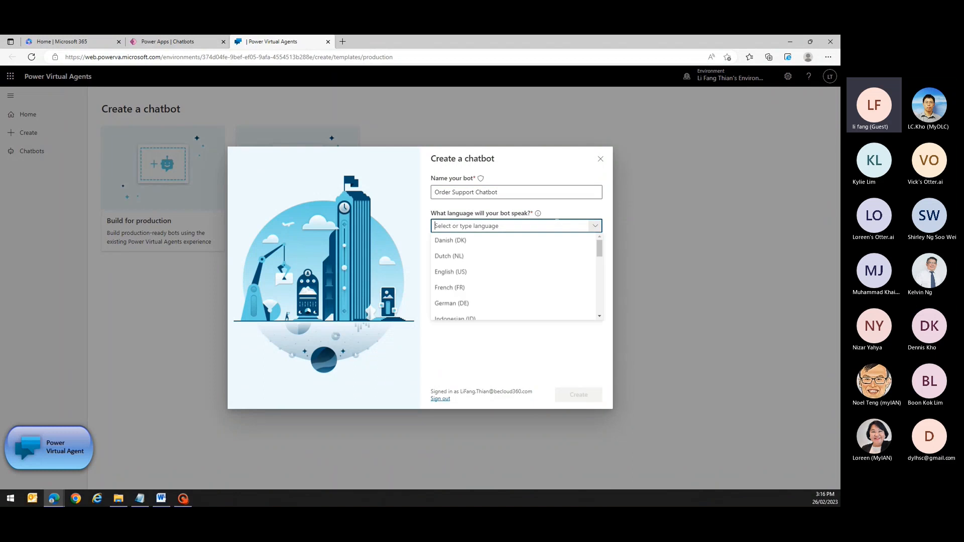
click(458, 271)
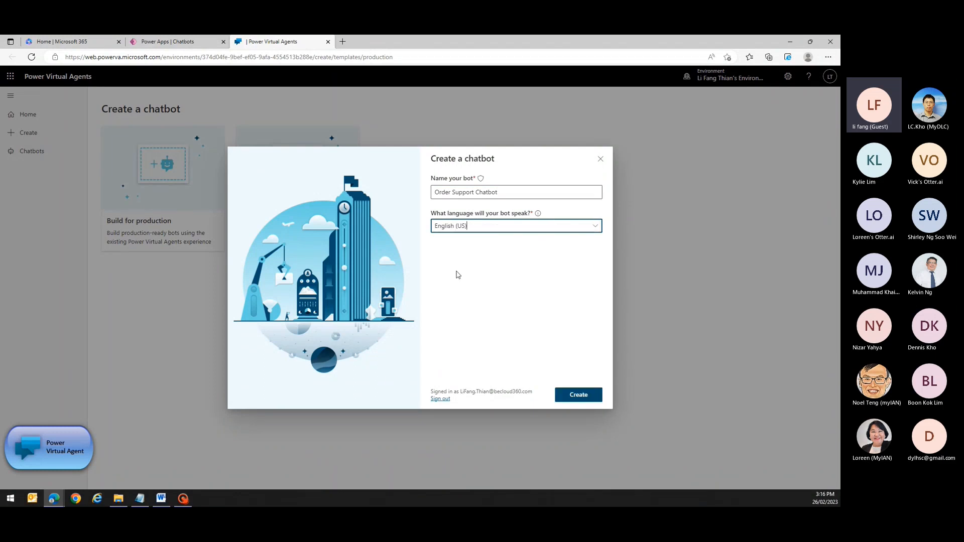
click(589, 397)
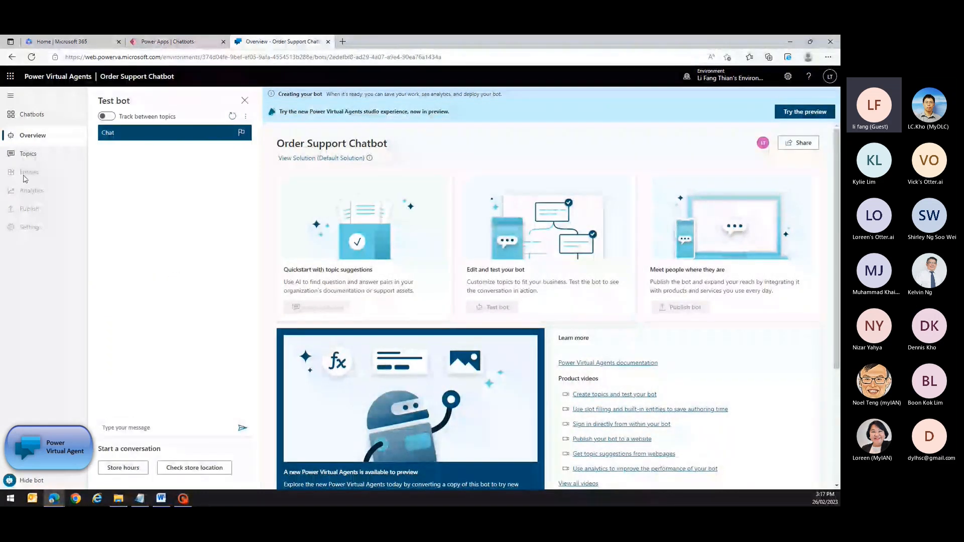
click(35, 155)
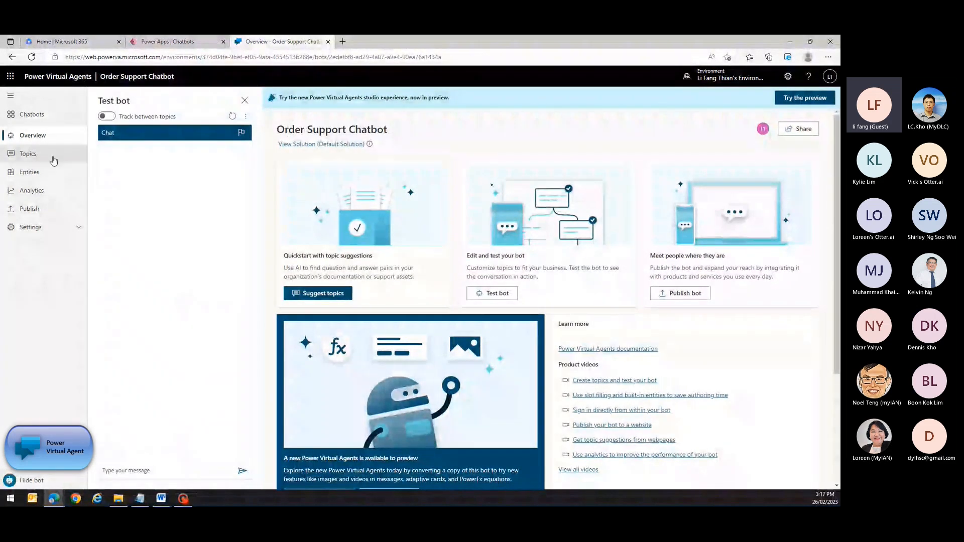
Create a new blank topic named 'Order Tracker'.
click(53, 160)
click(299, 100)
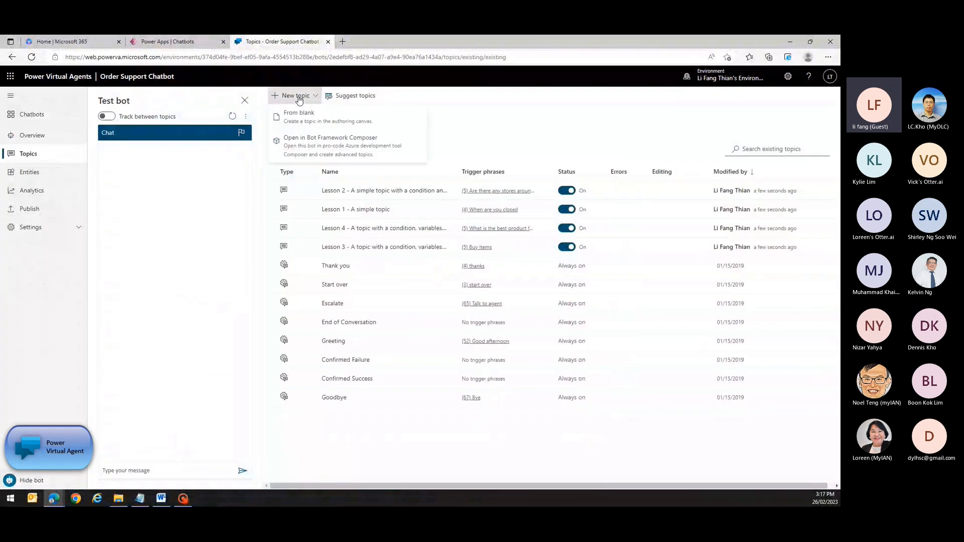
click(300, 115)
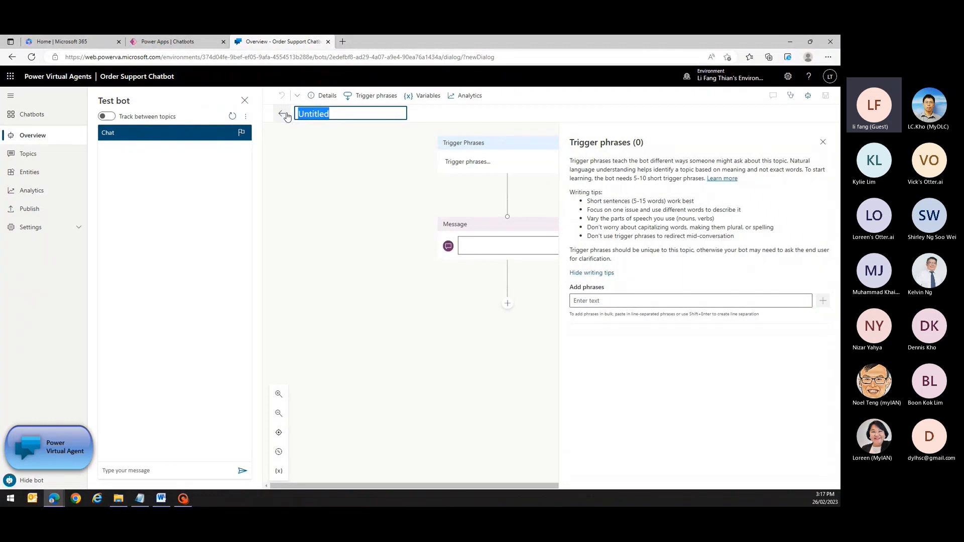
text(Order Trac)
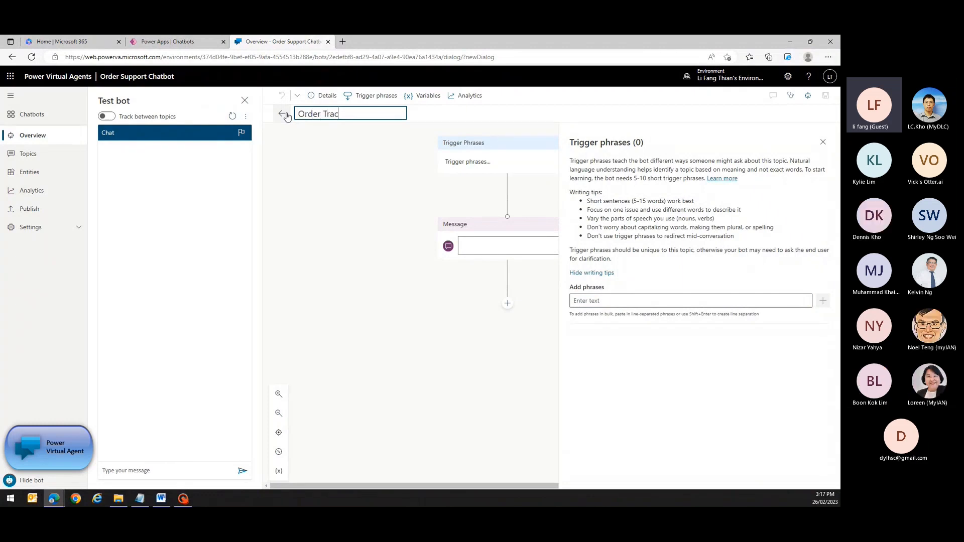
text(ker)
key(alt+Tab)
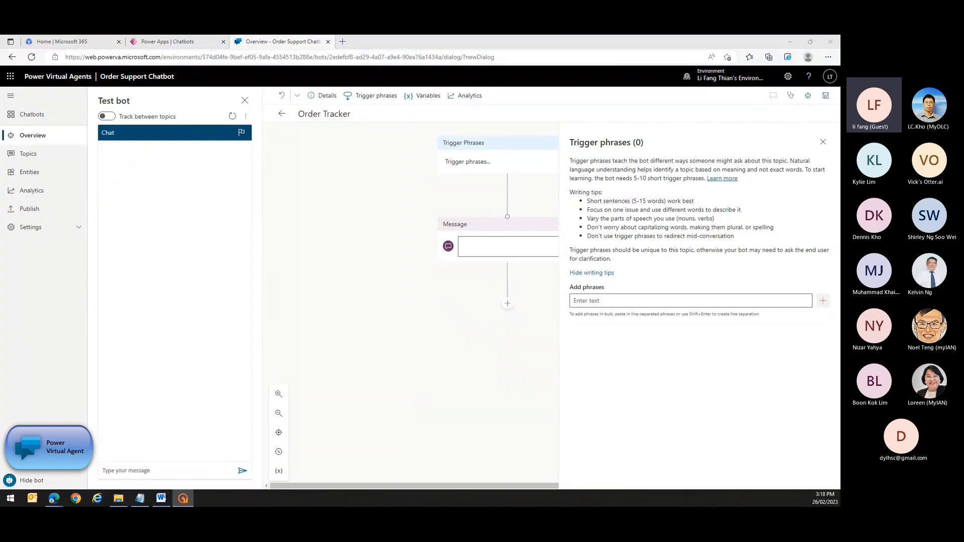
key(alt+Tab)
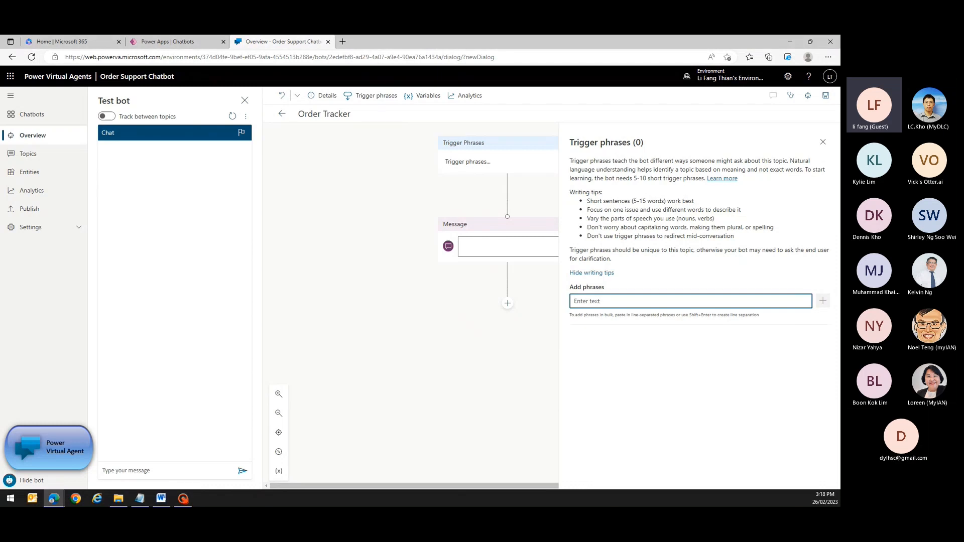
Add trigger phrases: Order status, Shipment Date, Delivery Status, Coffee machine, Coffee machine order status, My order.
text(Order)
text( stt)
text(tus)
key(Return)
text(S)
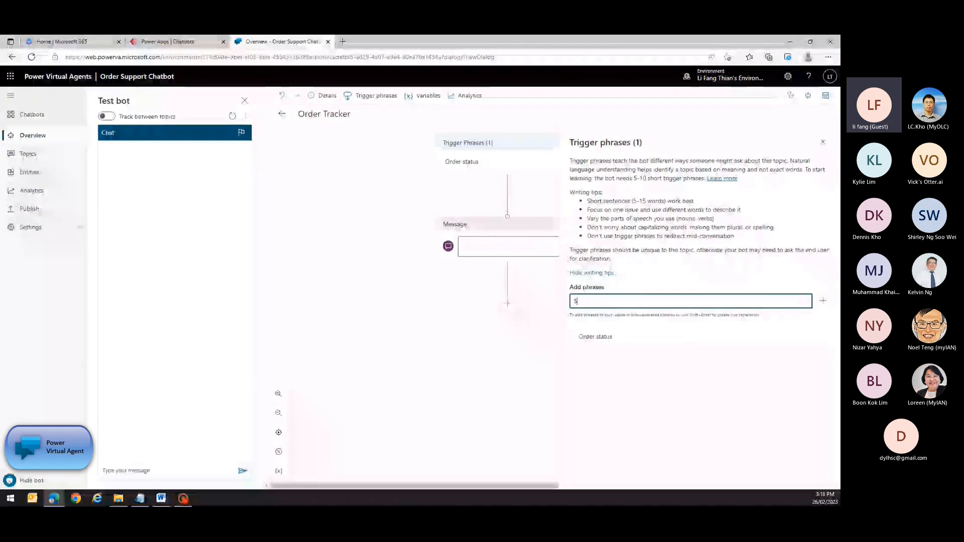
text(hipment Date)
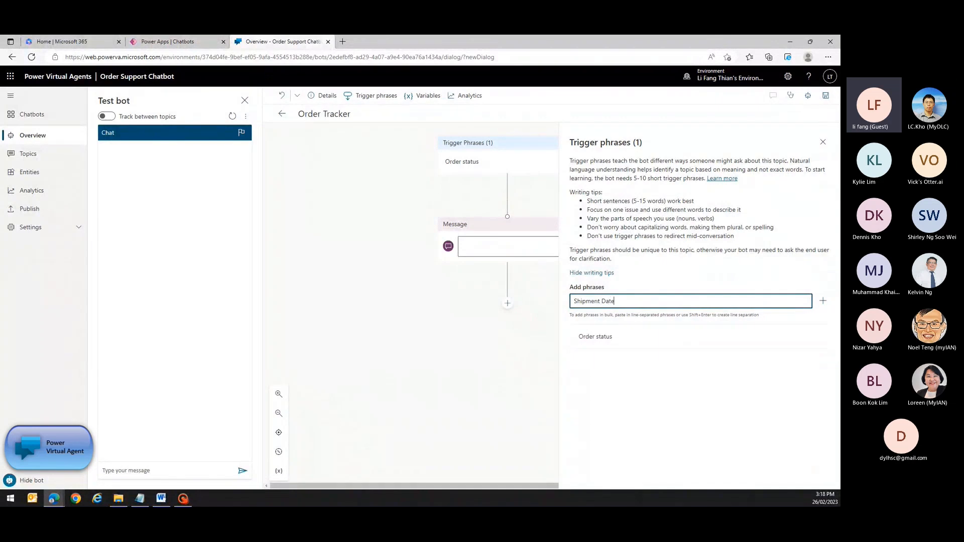
key(Return)
text(Deliv)
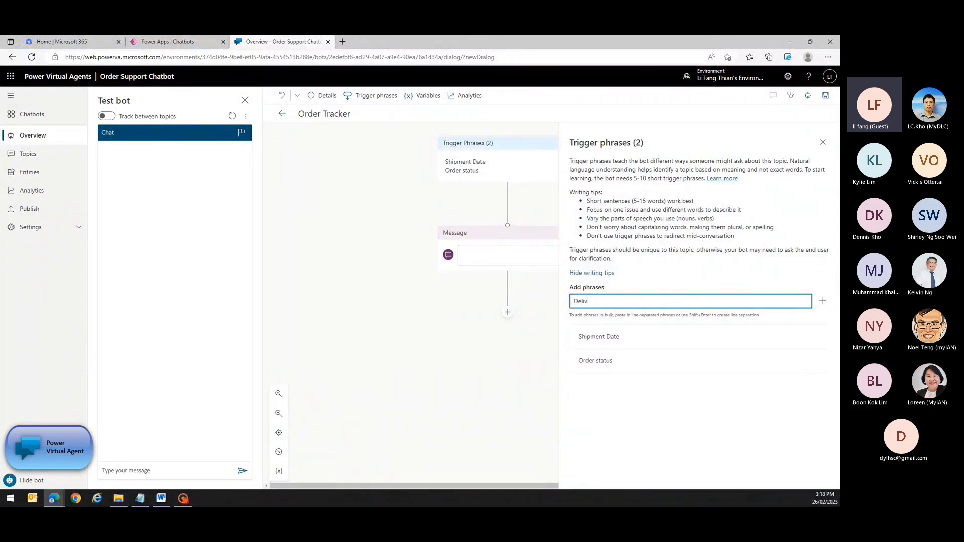
text(ery Stt)
text(tus)
key(Return)
text(Cof)
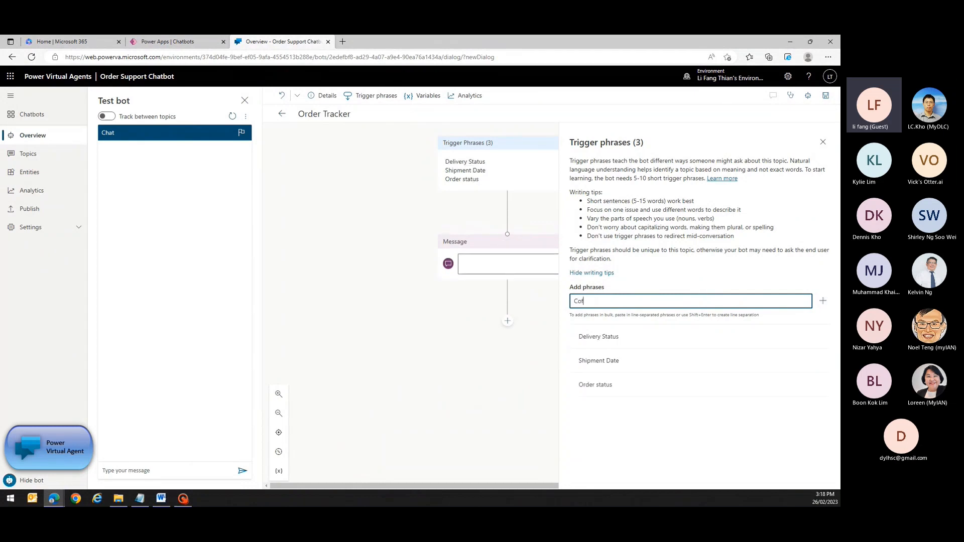
text(fee machine)
key(Return)
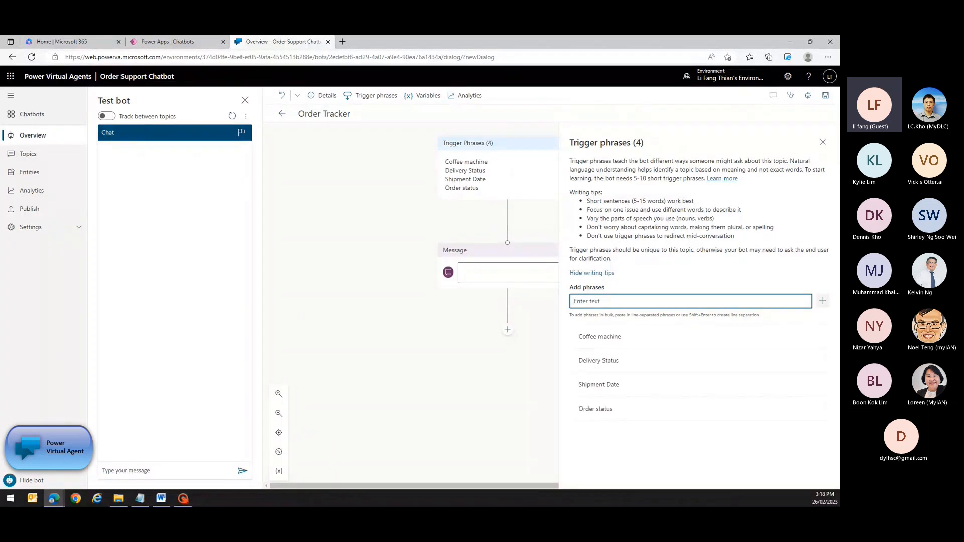
text(Coffee machine order status)
key(Return)
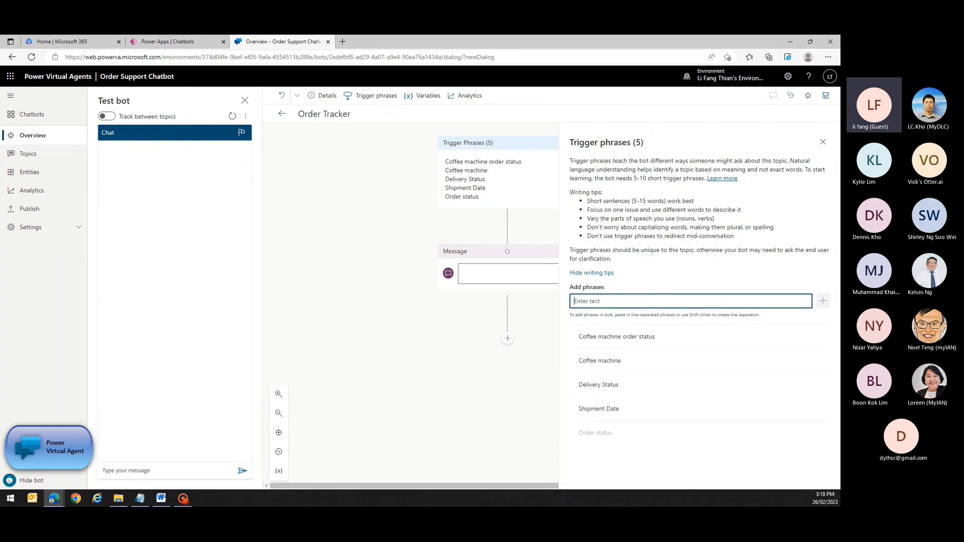
text(My )
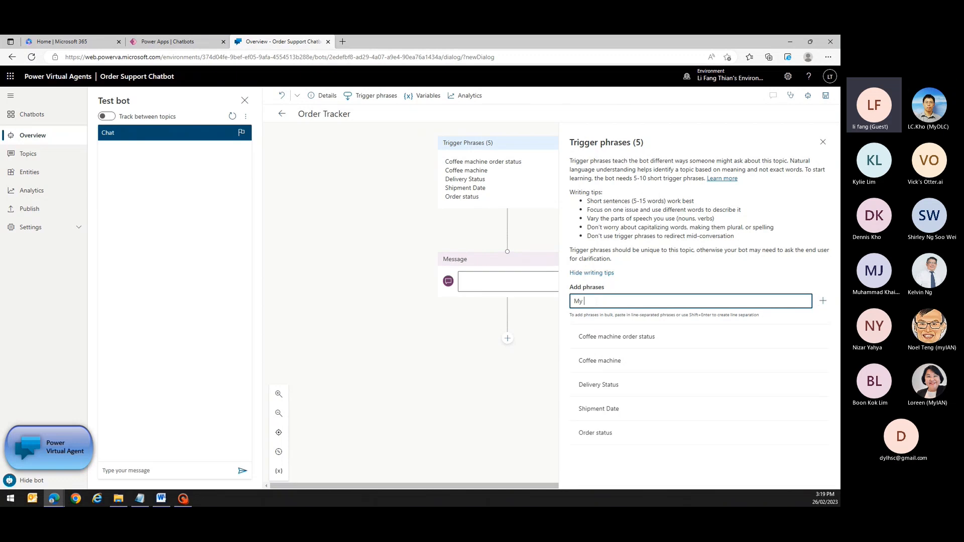
text(order)
key(Return)
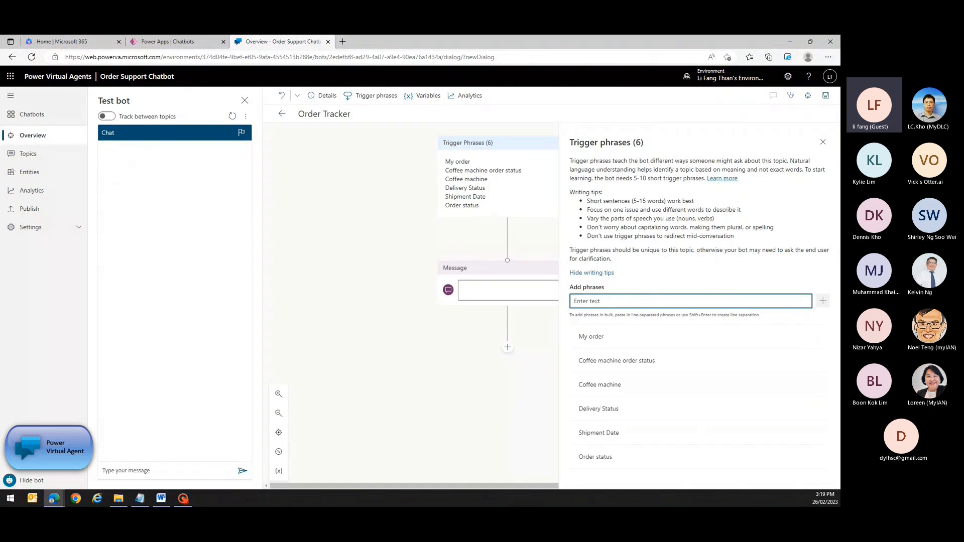
Set the topic's message to 'I'm a virtual agent. I can help you with checking the status of your coffee machine order'.
click(824, 142)
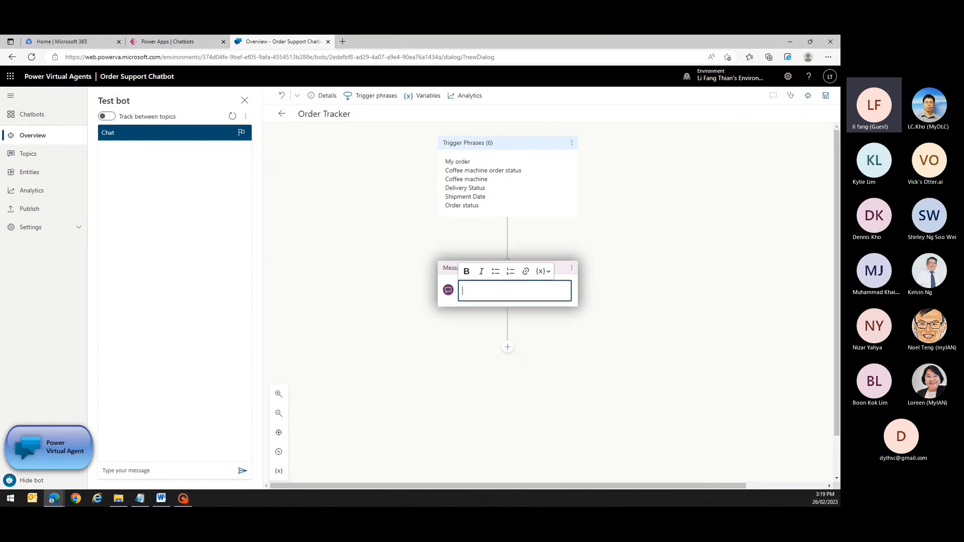
click(514, 290)
text(I'm a virtual agent. I can help you w)
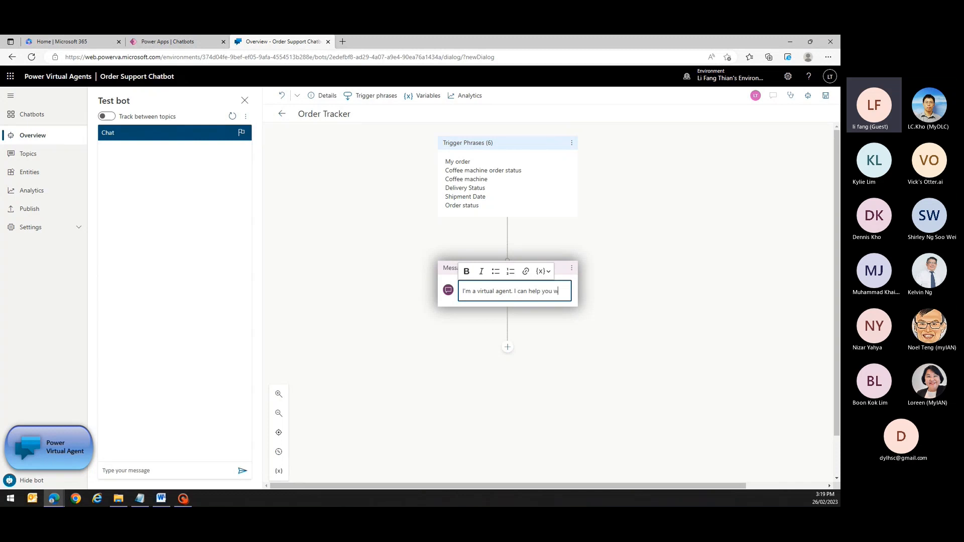
text(ith checking tht)
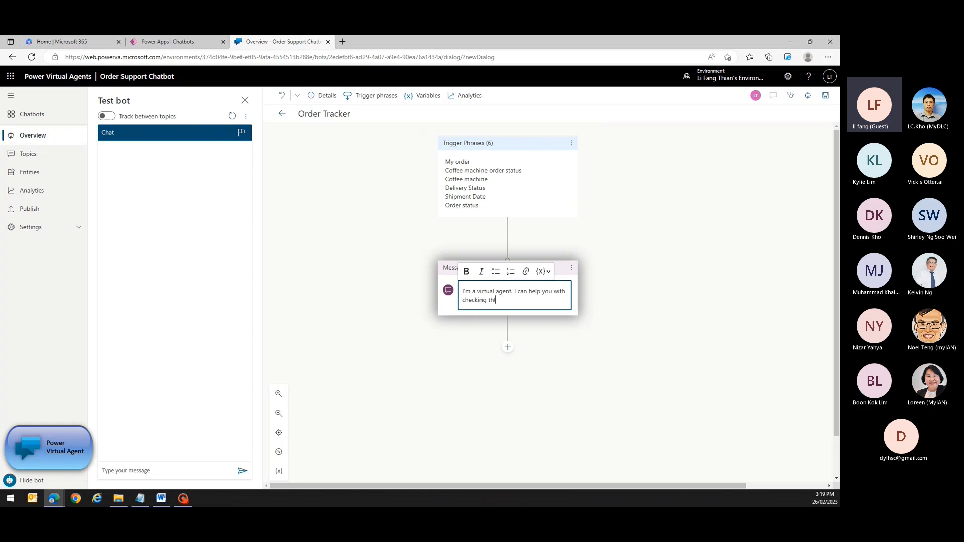
key(BackSpace)
text(e status of your foo)
key(BackSpace)
key(BackSpace)
key(BackSpace)
text(coffee machine)
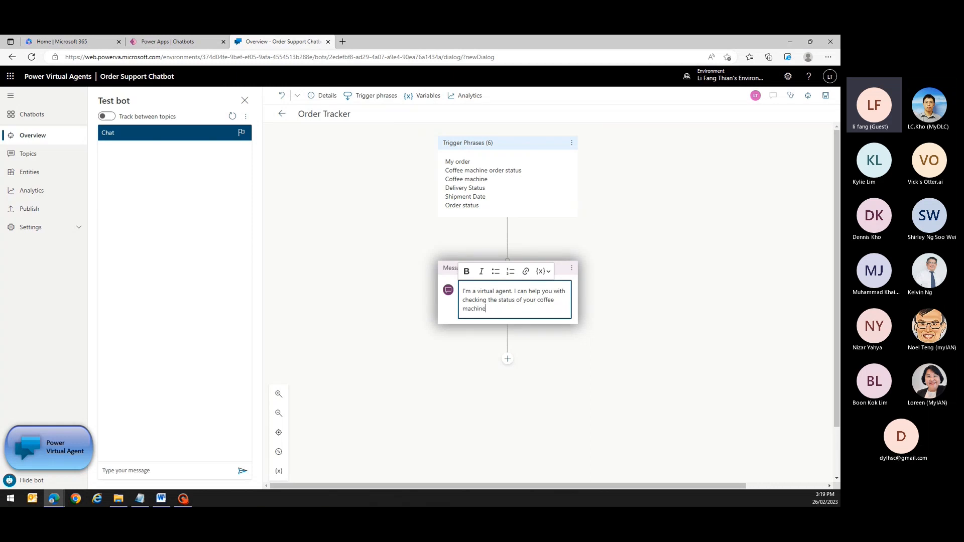
text( order status.)
click(508, 371)
Add a question node asking 'Do you know your purchase order number?'.
click(508, 371)
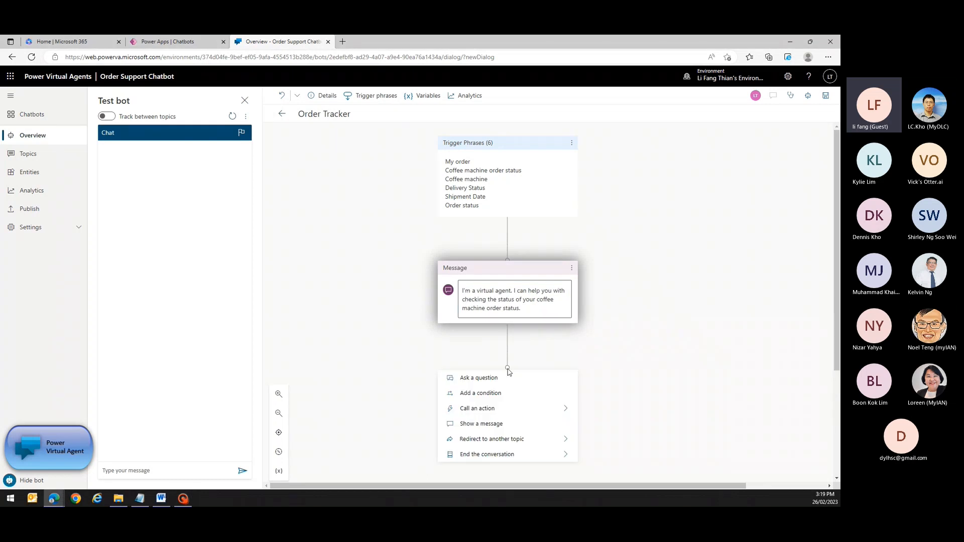
click(501, 378)
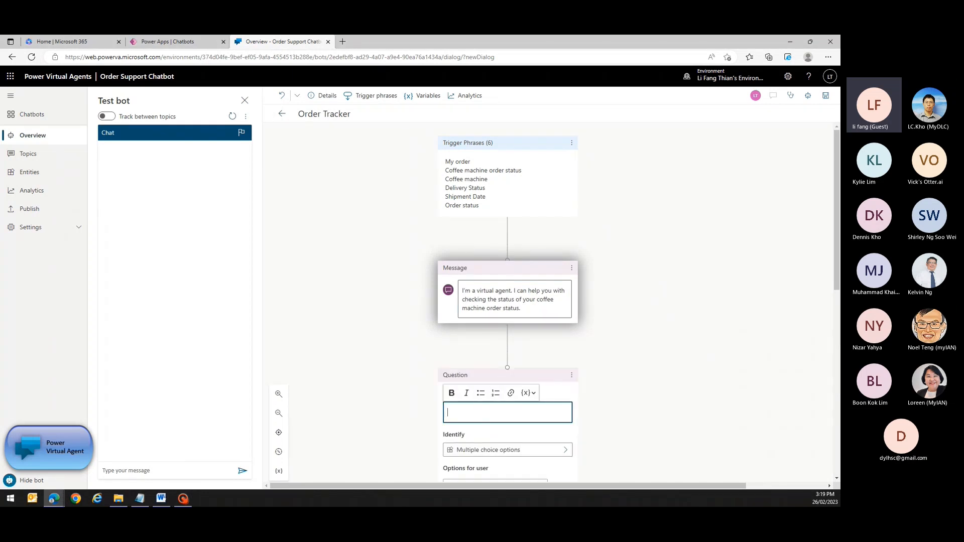
scroll(576, 412, down, 1)
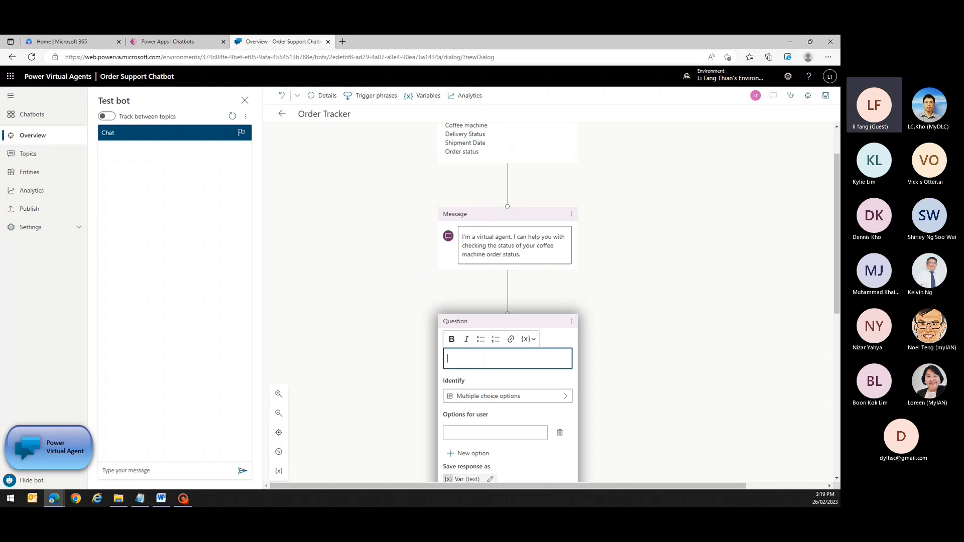
text(Do you know you)
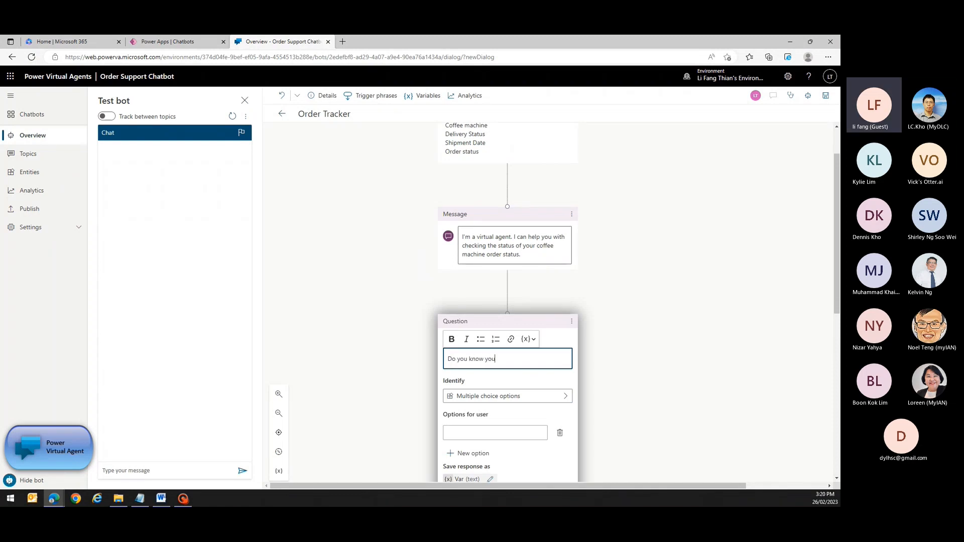
text(r purchase order number?)
scroll(561, 386, down, 2)
Give the question the answer options No and Yes.
click(477, 325)
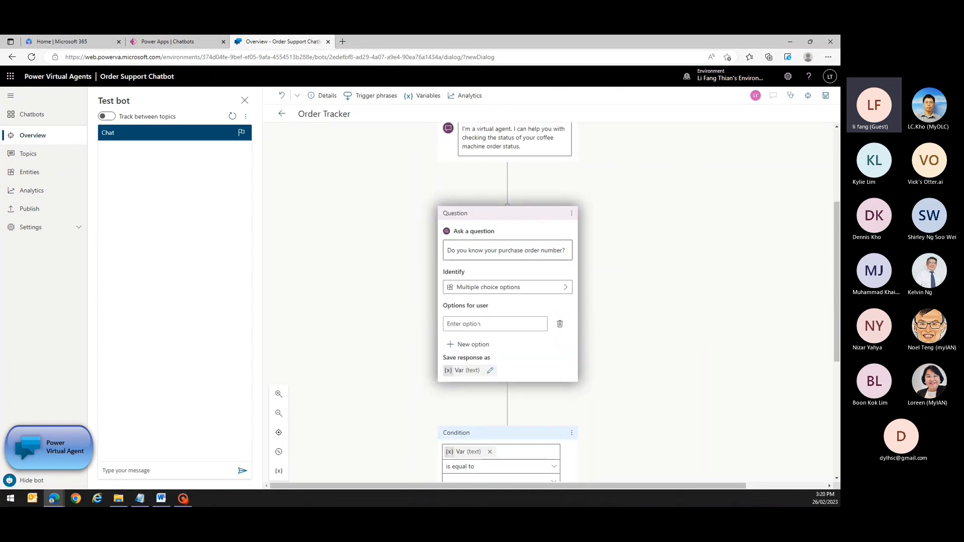
text(No)
click(475, 344)
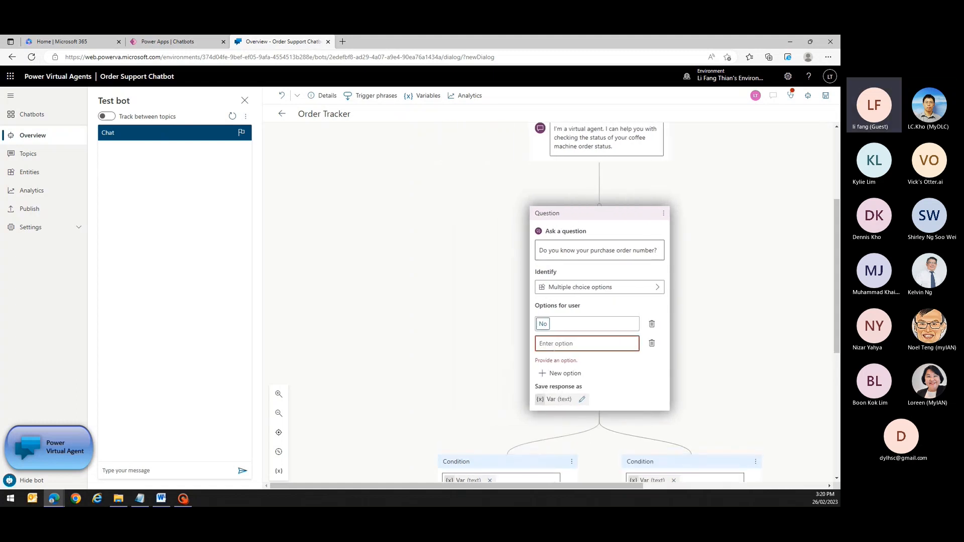
text(Yes)
scroll(693, 376, down, 2)
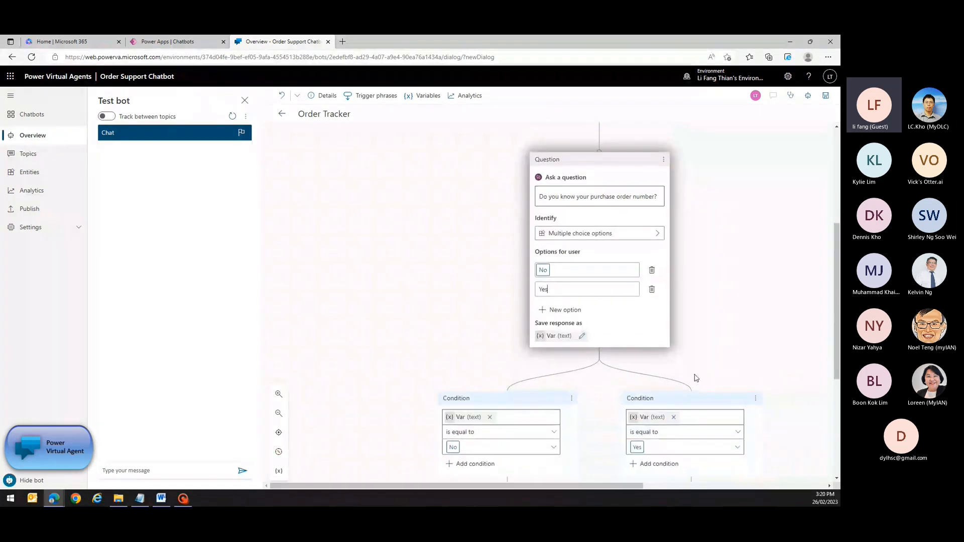
scroll(696, 377, down, 3)
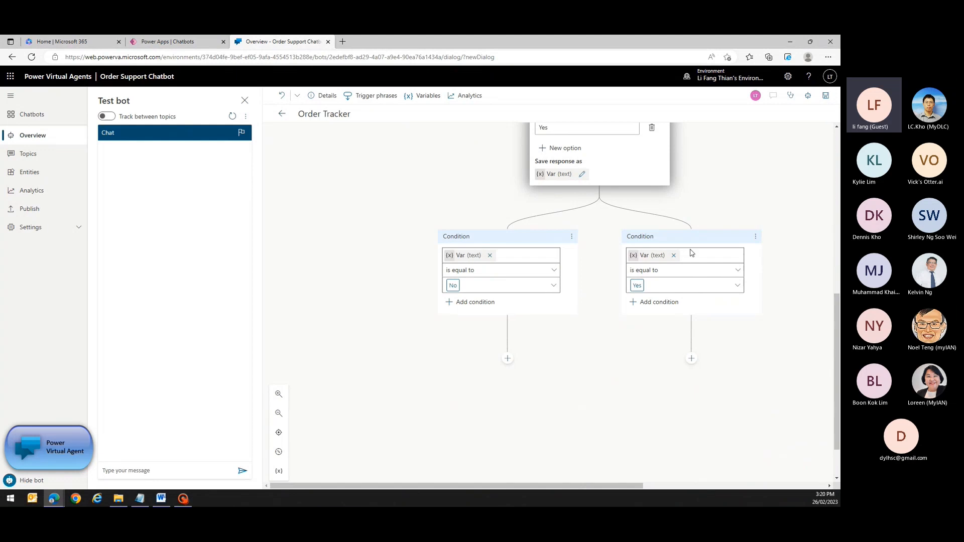
Under the No branch, ask 'What is your email address', identifying the user's entire response.
click(507, 360)
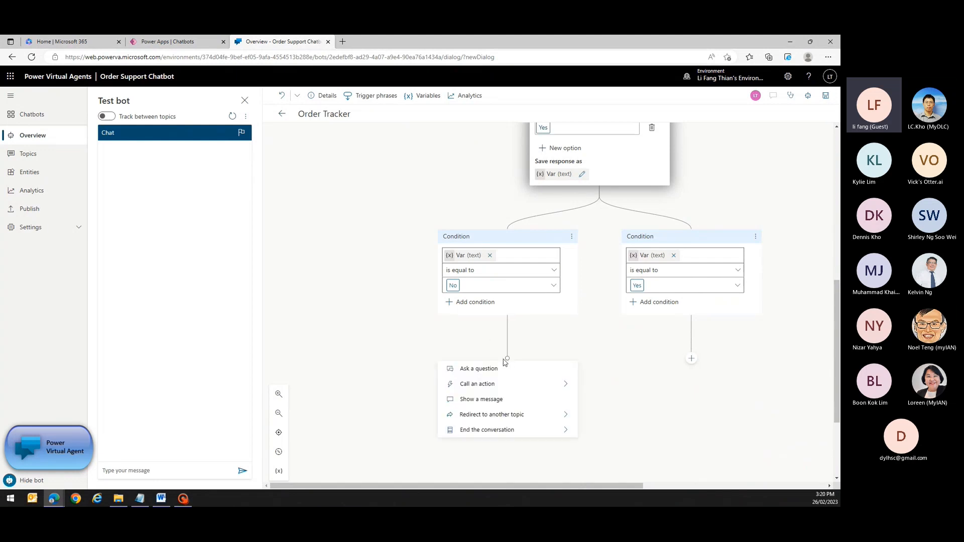
click(497, 369)
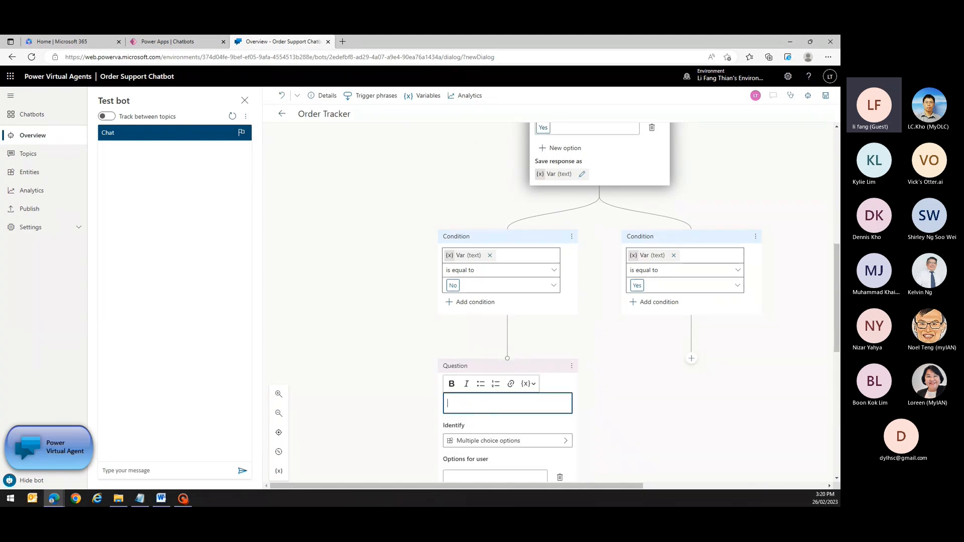
text(What )
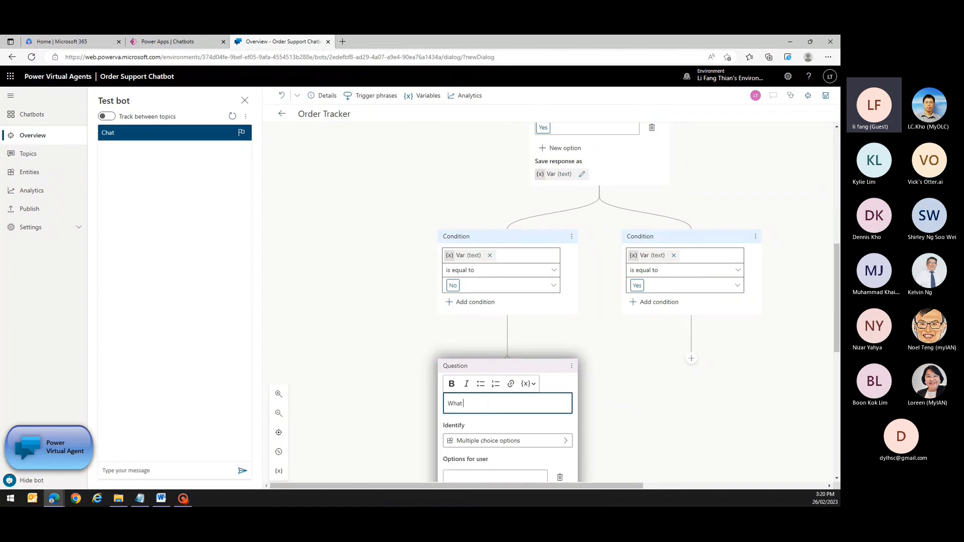
text(is your email address?)
scroll(624, 366, down, 1)
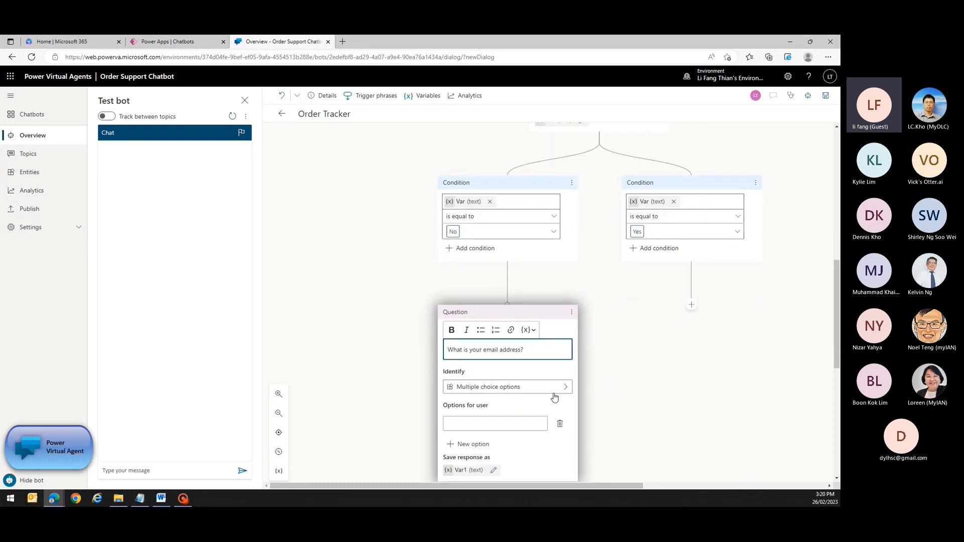
click(555, 392)
click(614, 341)
text(user)
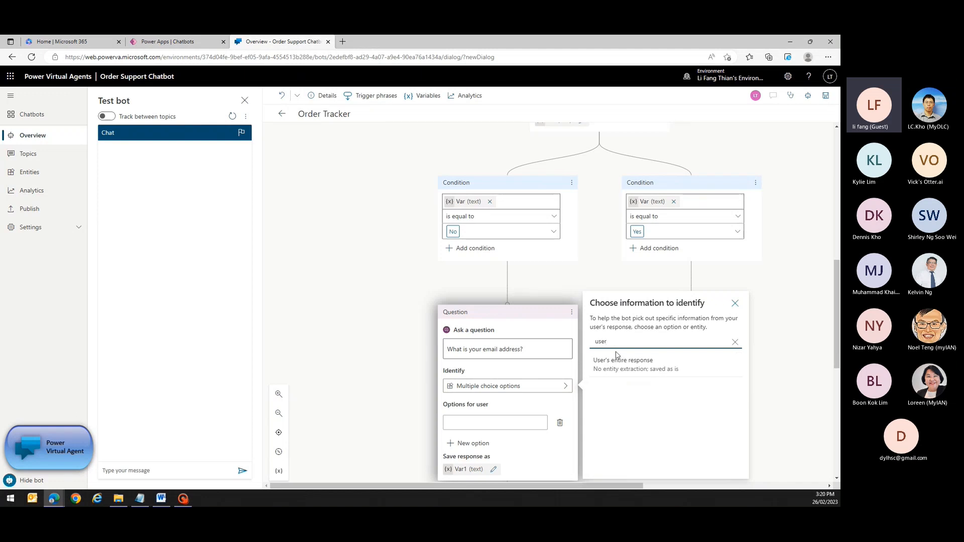
click(617, 366)
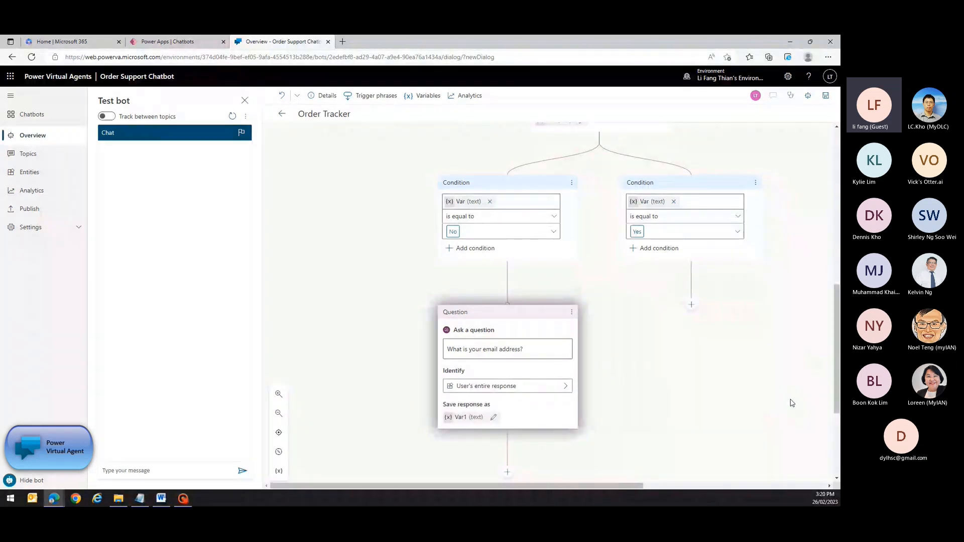
Rename the answer's variable to emailaddress.
scroll(507, 301, down, 1)
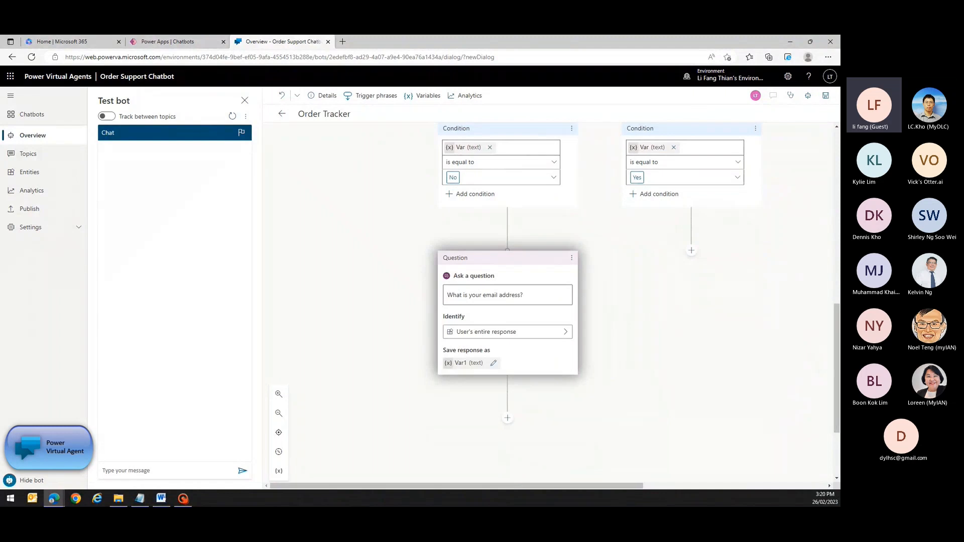
click(493, 363)
double_click(702, 175)
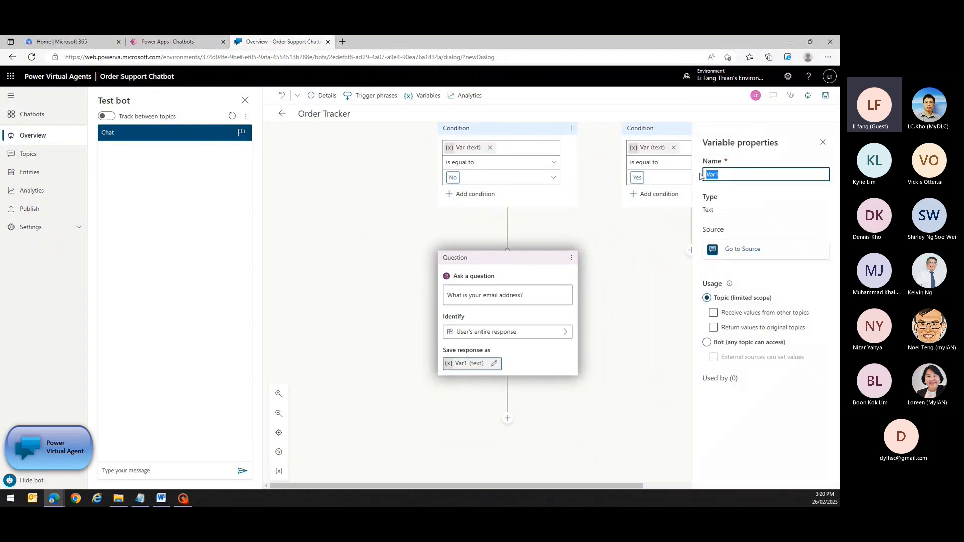
text(emailaddress)
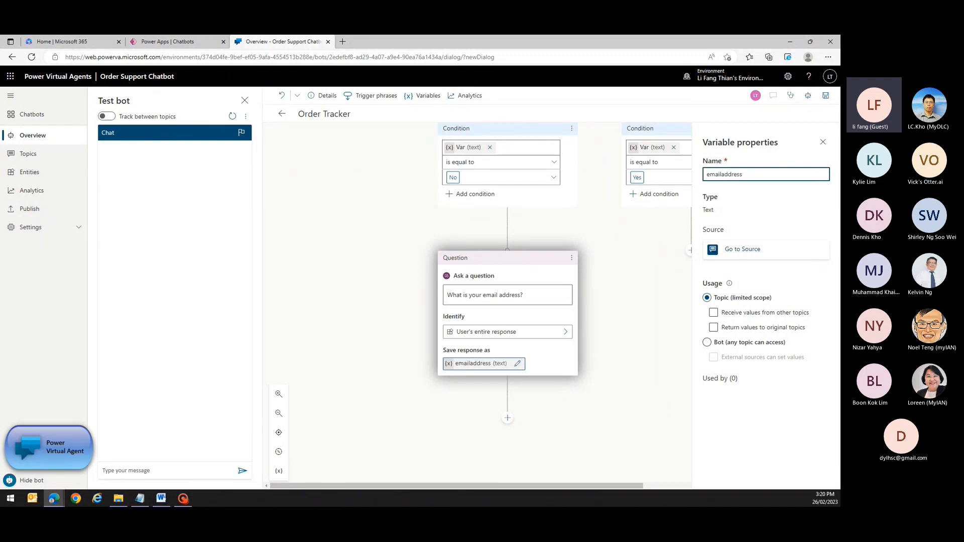
click(822, 142)
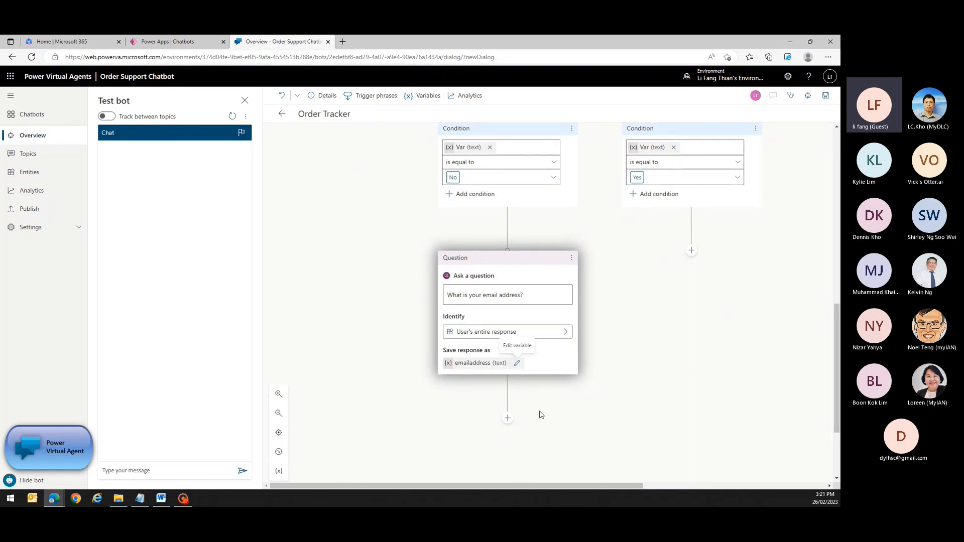
Add a question 'What is your ordered machine name', identifying the user's entire response.
click(507, 418)
click(499, 429)
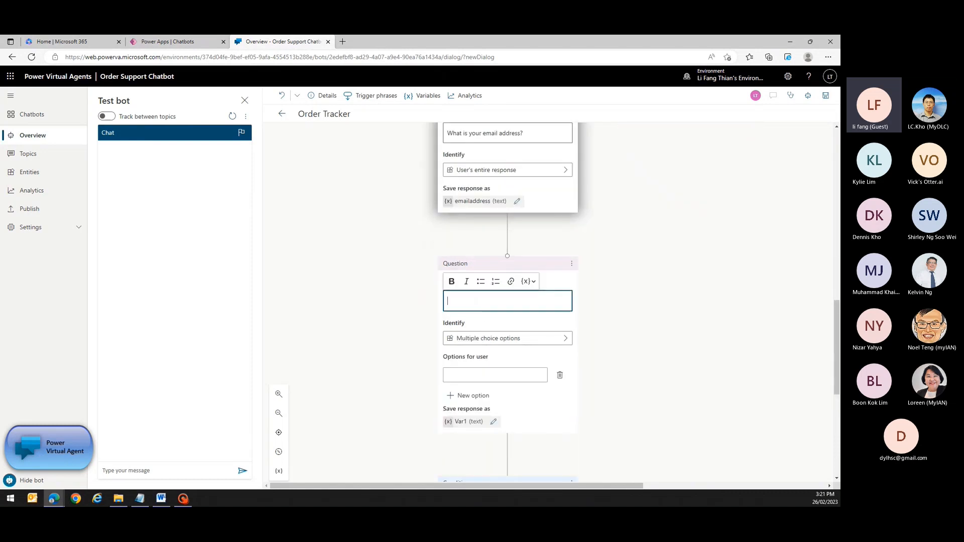
text(What is )
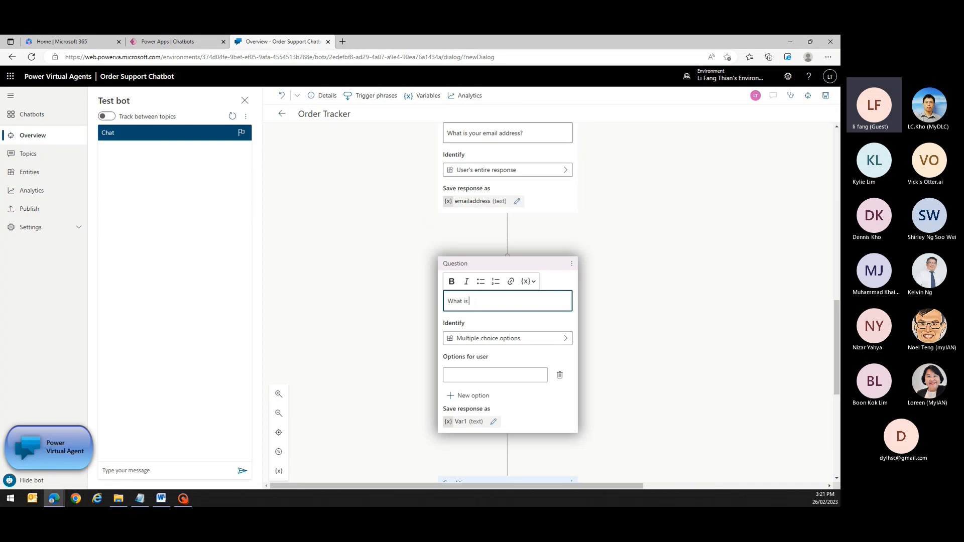
text(your ma)
key(BackSpace)
key(BackSpace)
text(ordered)
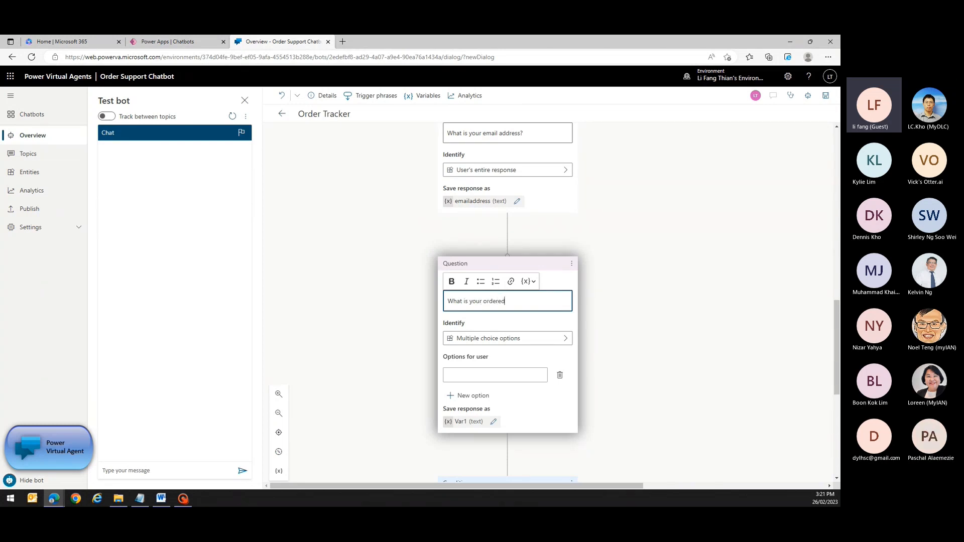
text( machine name?)
click(486, 338)
click(623, 293)
text(user)
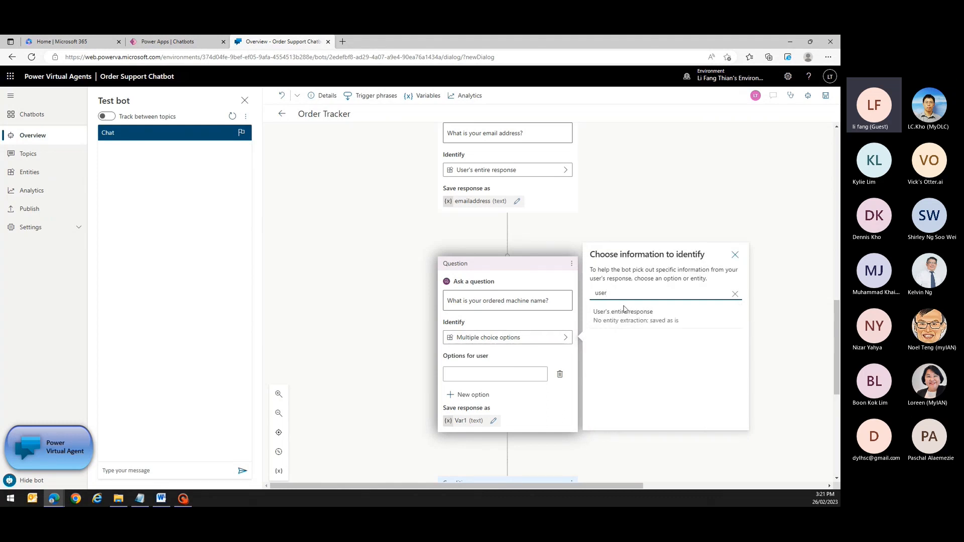
click(623, 311)
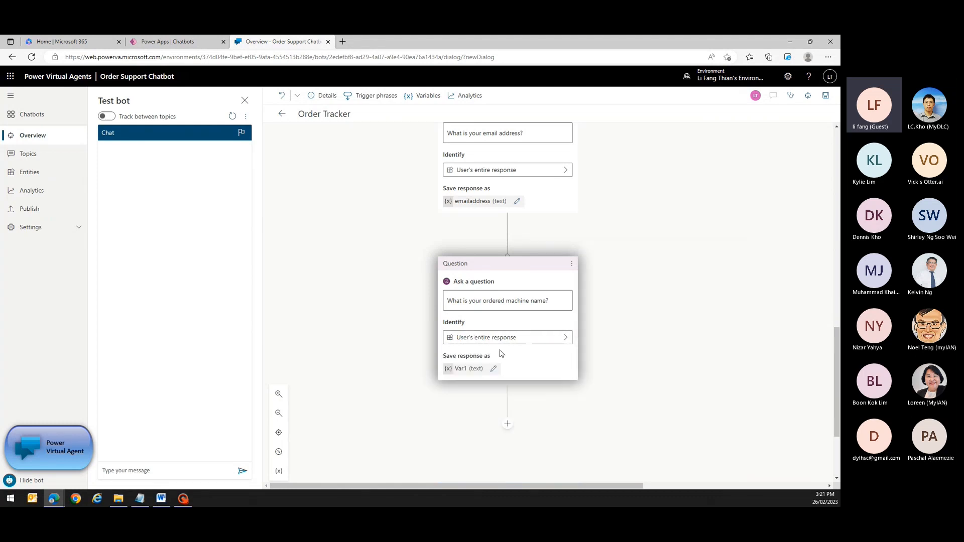
Store the machine name answer in a variable named machinename.
click(493, 369)
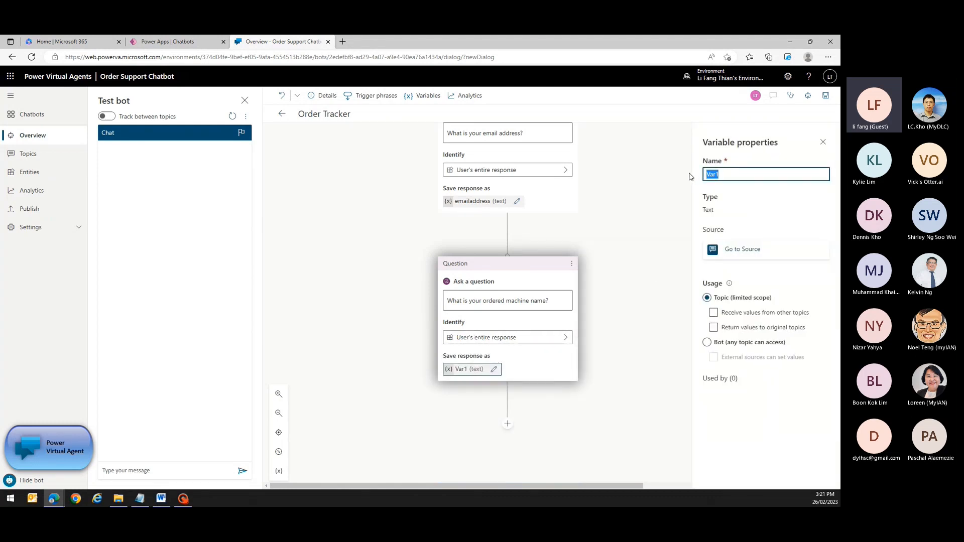
text(machinename)
click(823, 142)
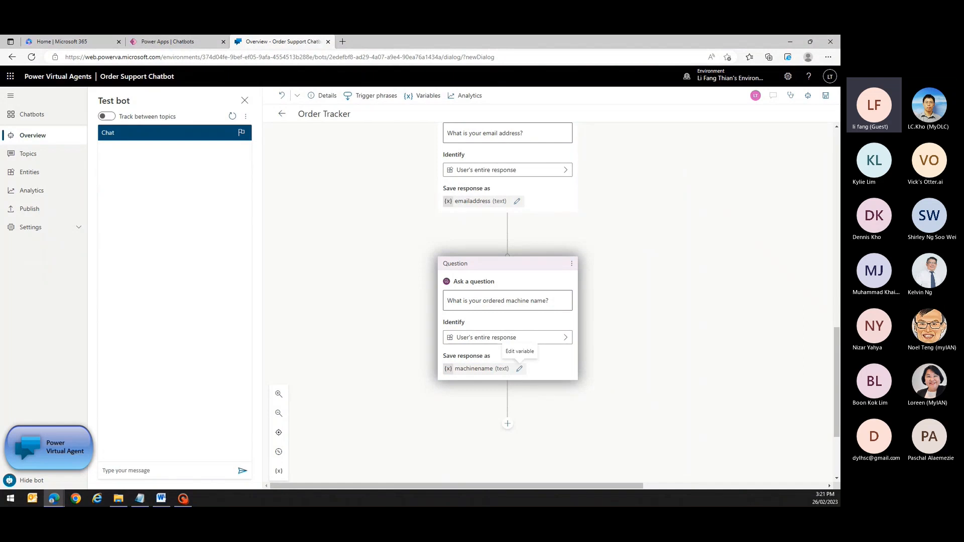
scroll(643, 416, down, 1)
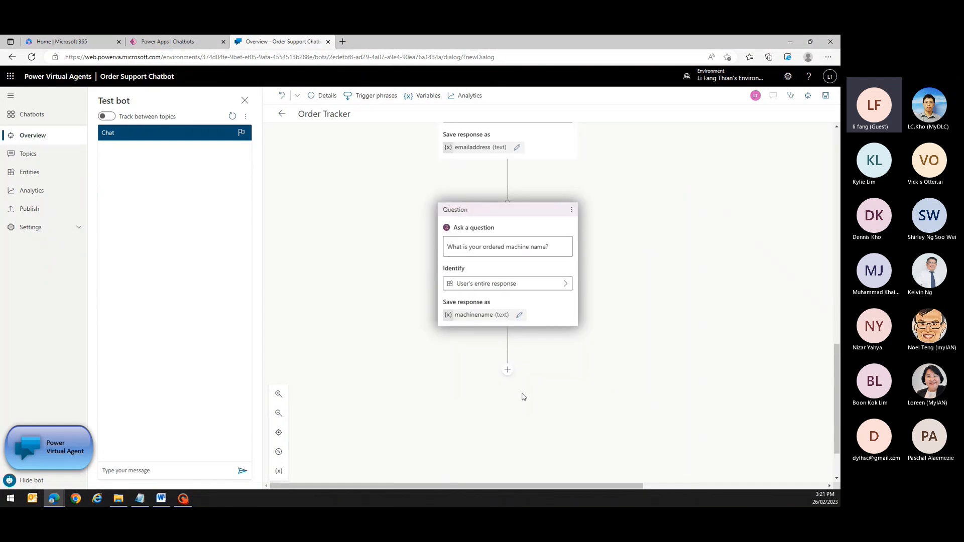
click(507, 370)
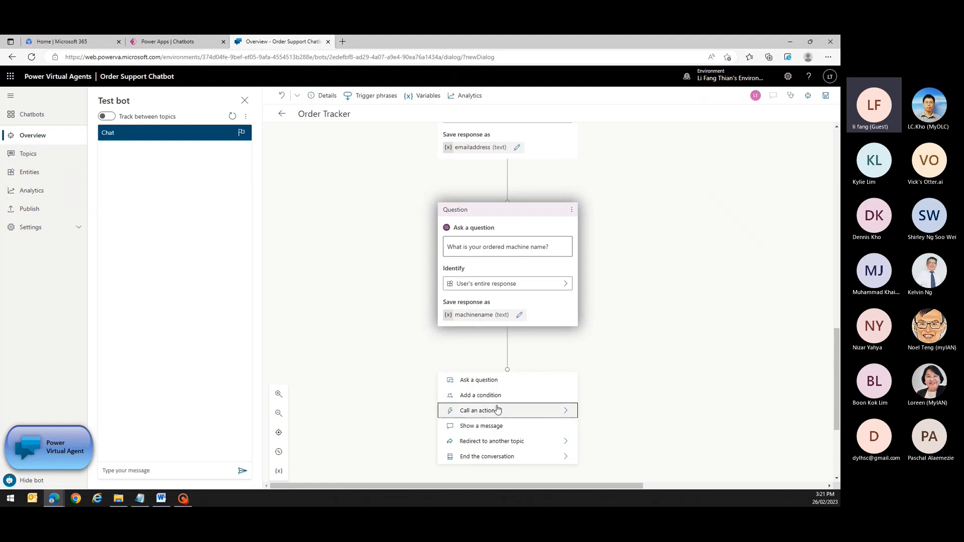
mouse_move(497, 409)
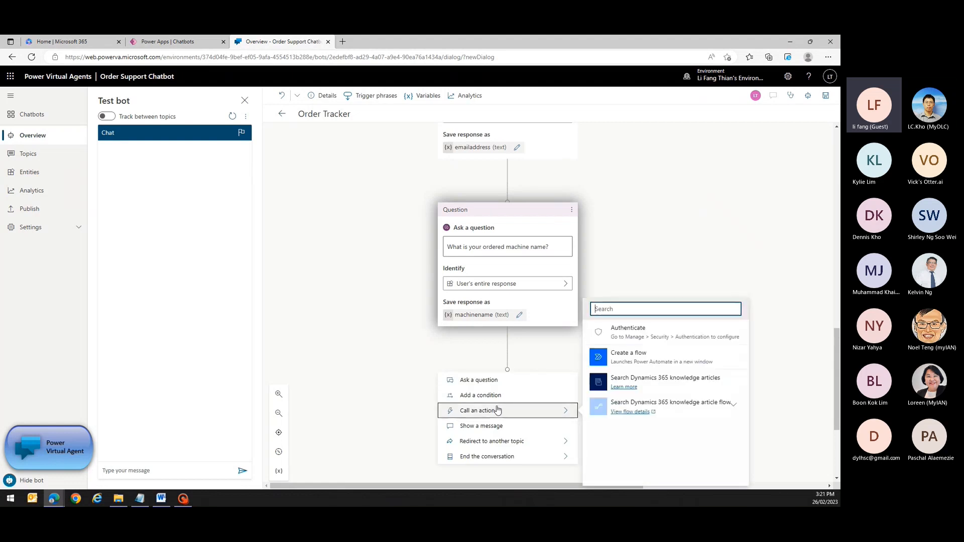
Create a new flow with an emailaddress text input prompting 'Please enter your email address'.
click(612, 357)
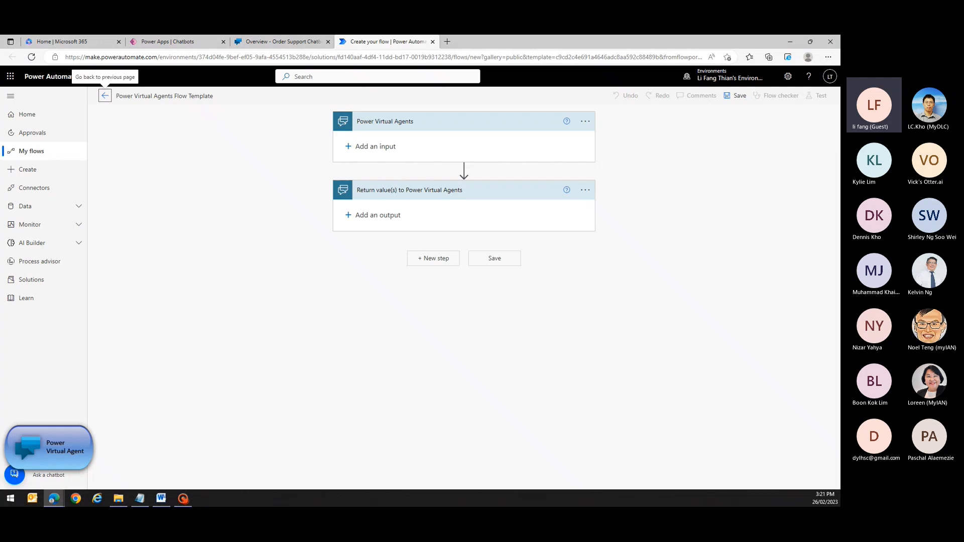
click(445, 127)
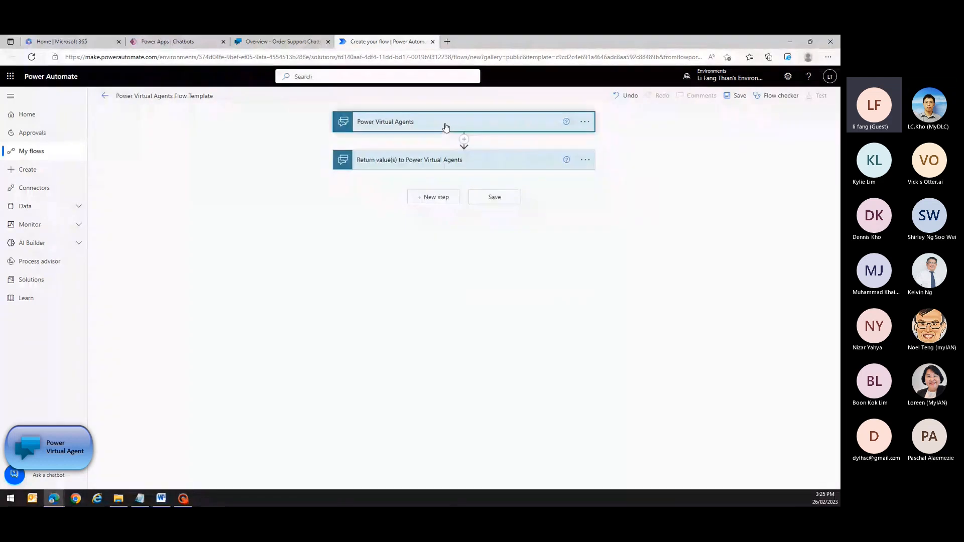
click(445, 127)
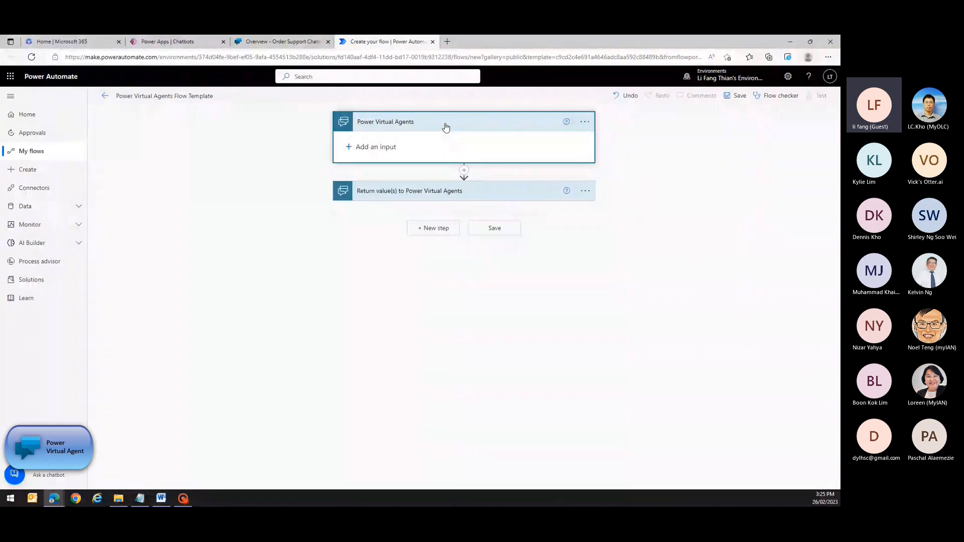
click(371, 146)
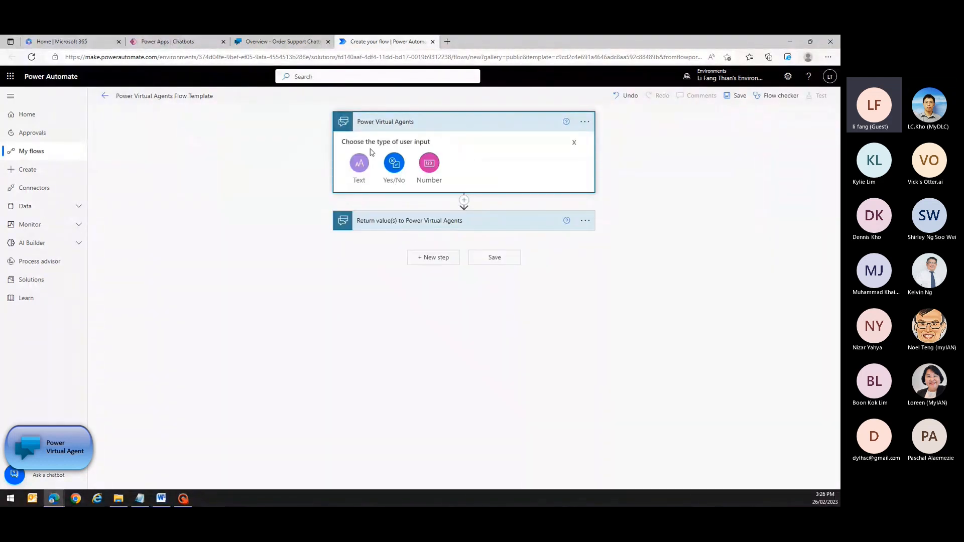
click(360, 163)
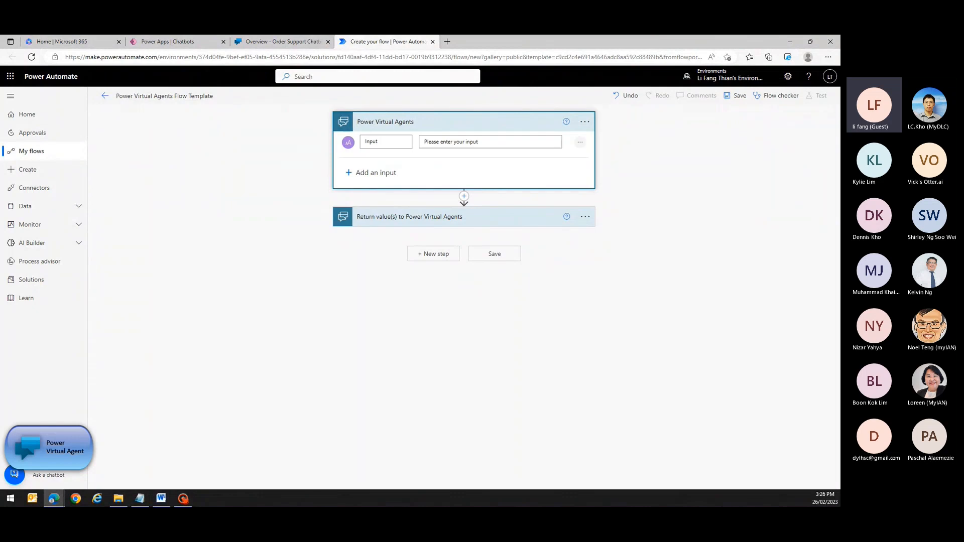
double_click(371, 142)
text(emailaddress)
click(466, 142)
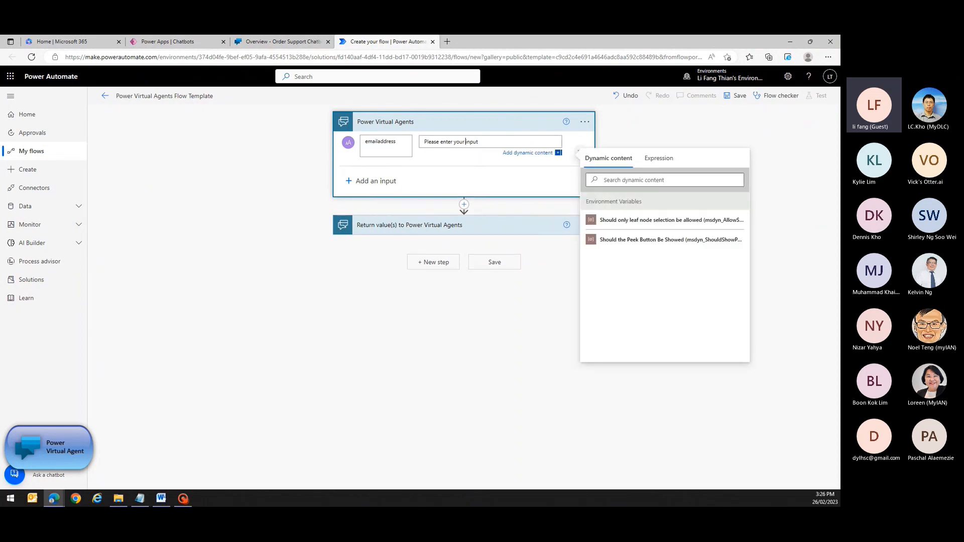
key(ctrl+a)
text(Please enter your email address)
Add a machinename text input prompting 'Please enter your ordered machine name'.
click(368, 187)
click(360, 190)
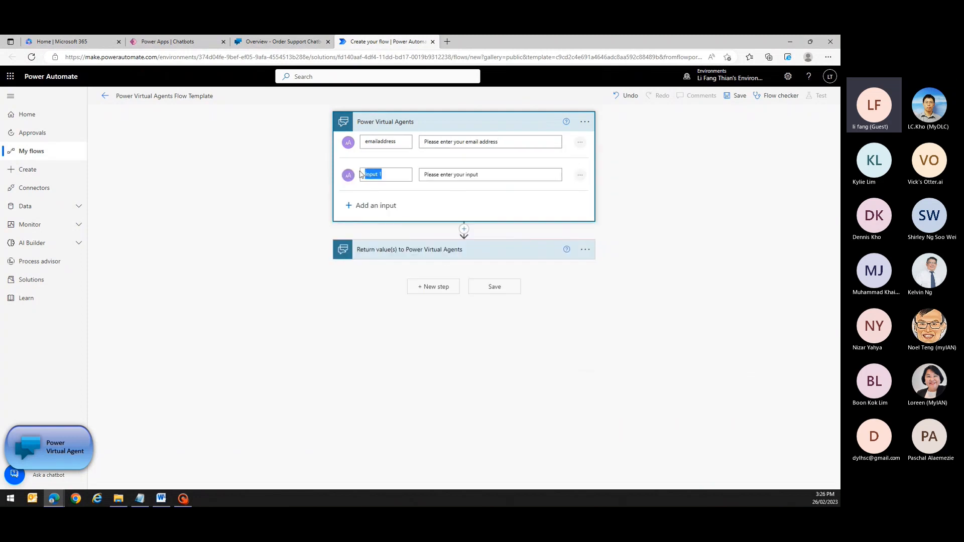
text(machinename)
key(Tab)
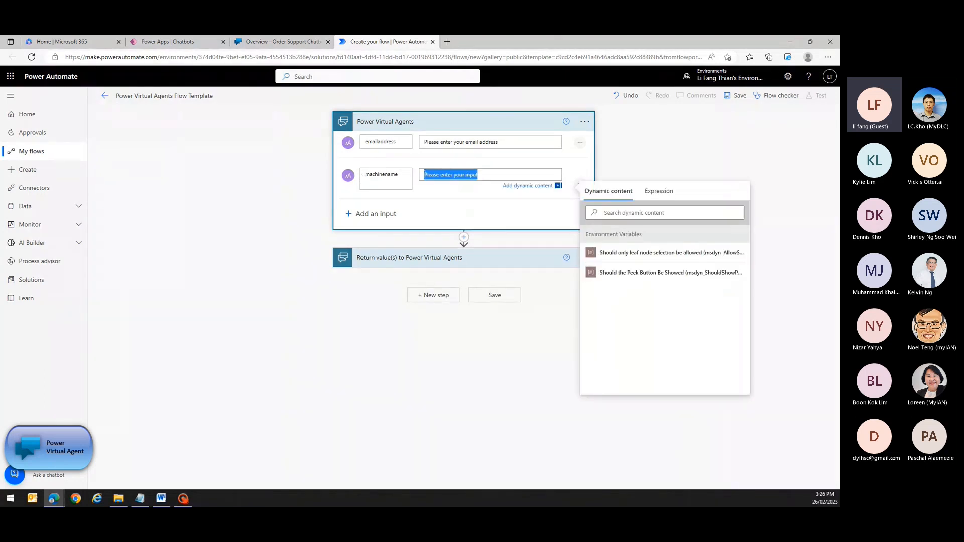
text(Please)
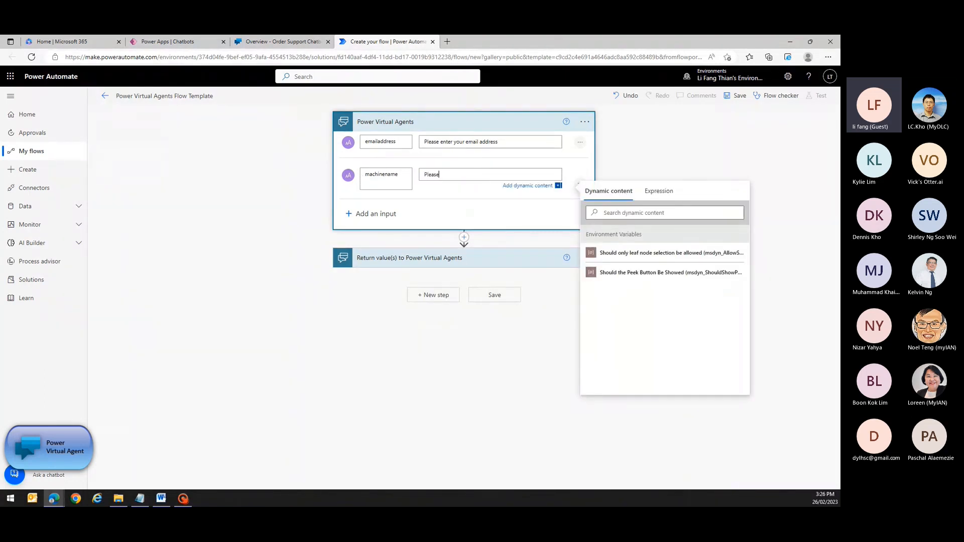
text( enter your ordered machine name)
click(464, 237)
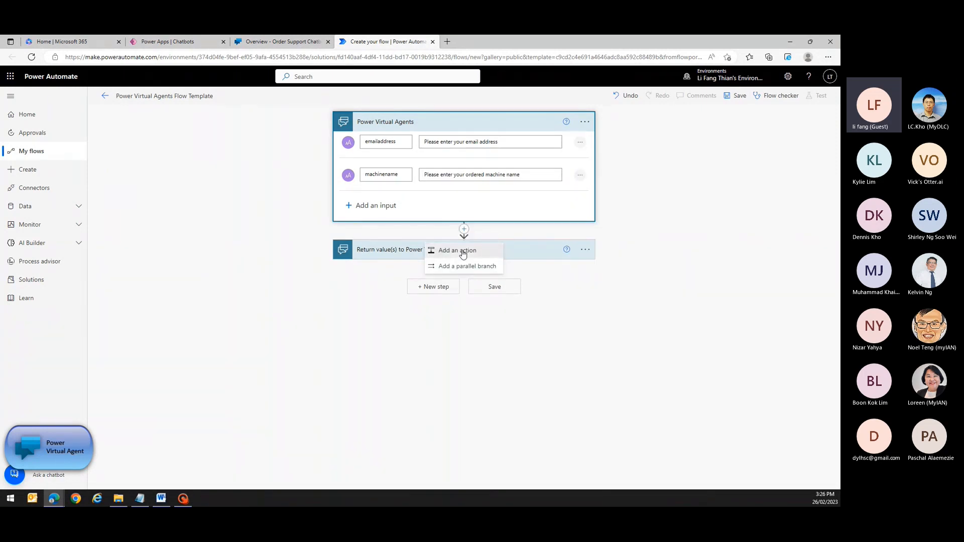
Add a SharePoint Get items action on the BE-Demo site's MachineOrder list and show advanced options.
click(463, 250)
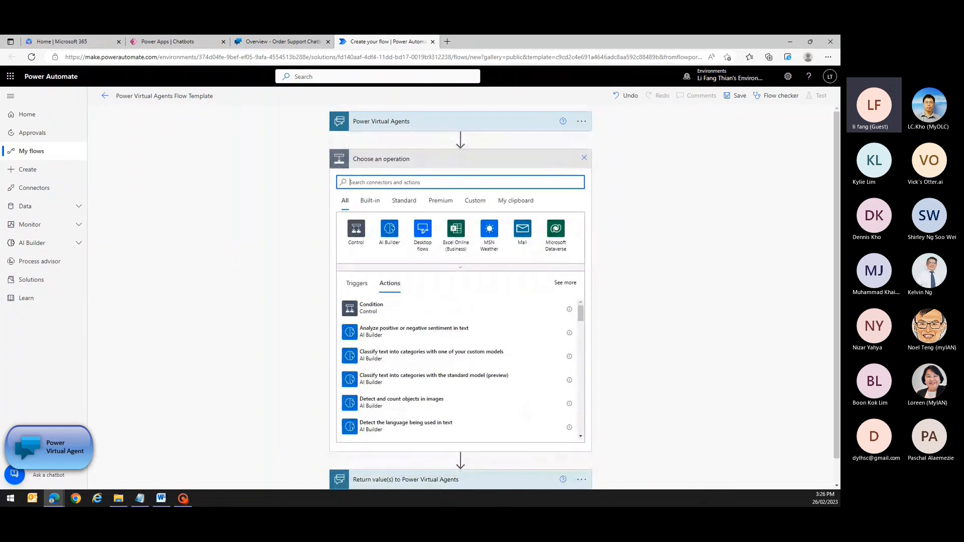
text(get items)
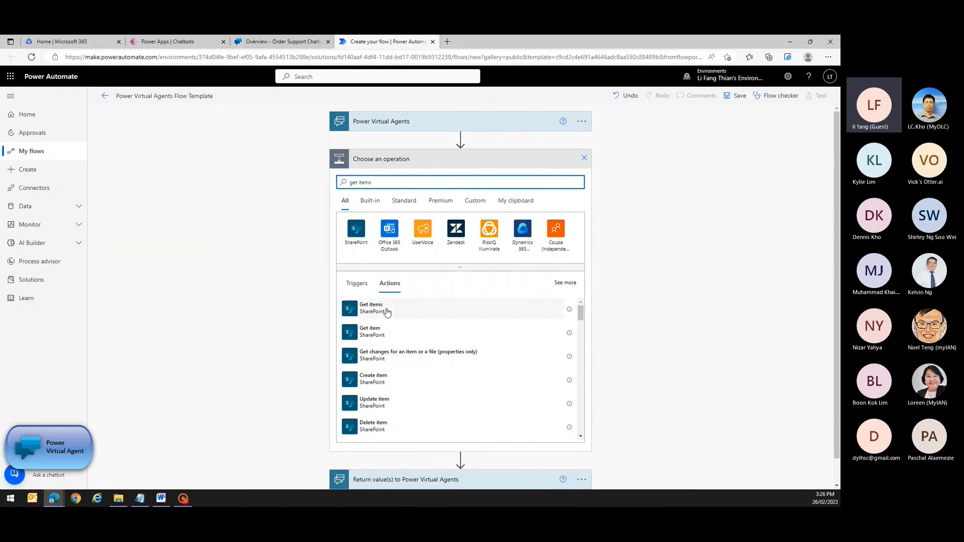
click(387, 313)
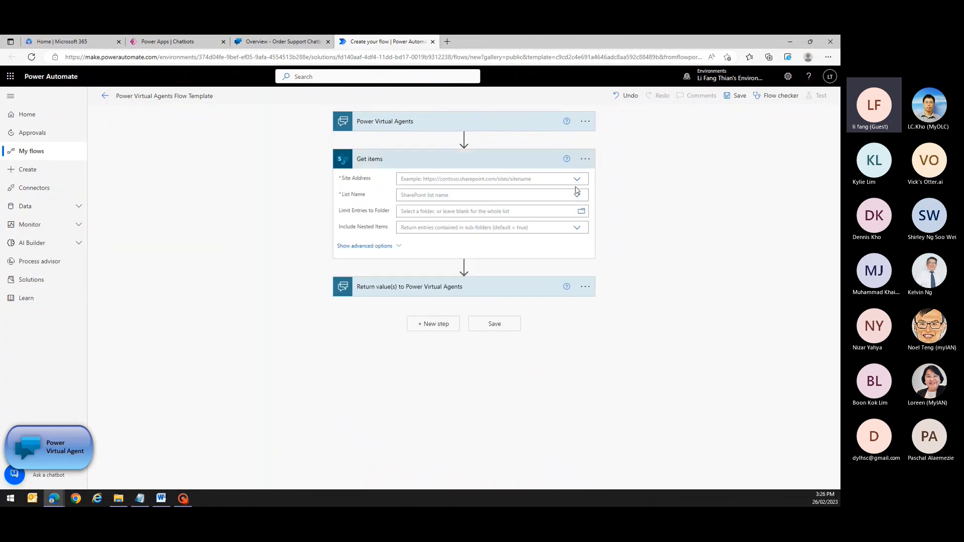
click(577, 180)
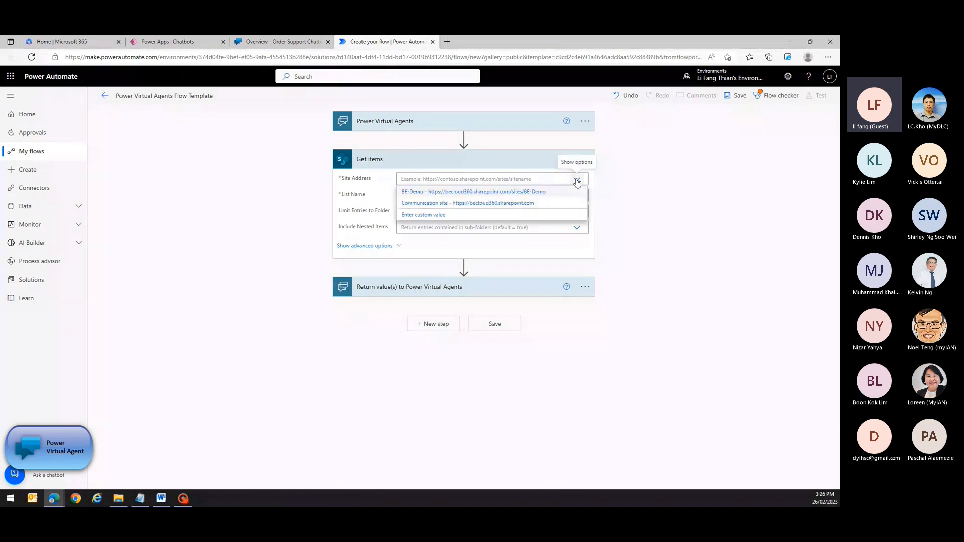
click(550, 193)
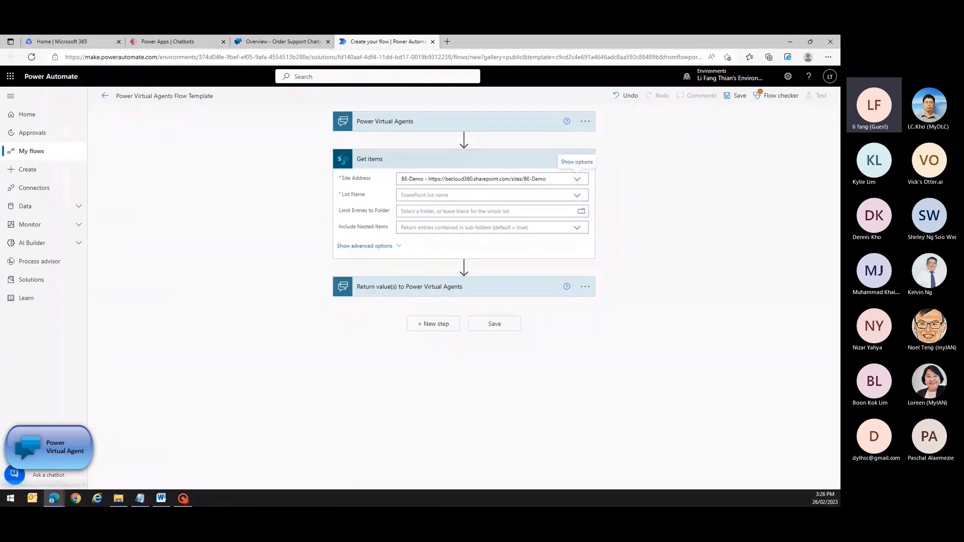
click(578, 195)
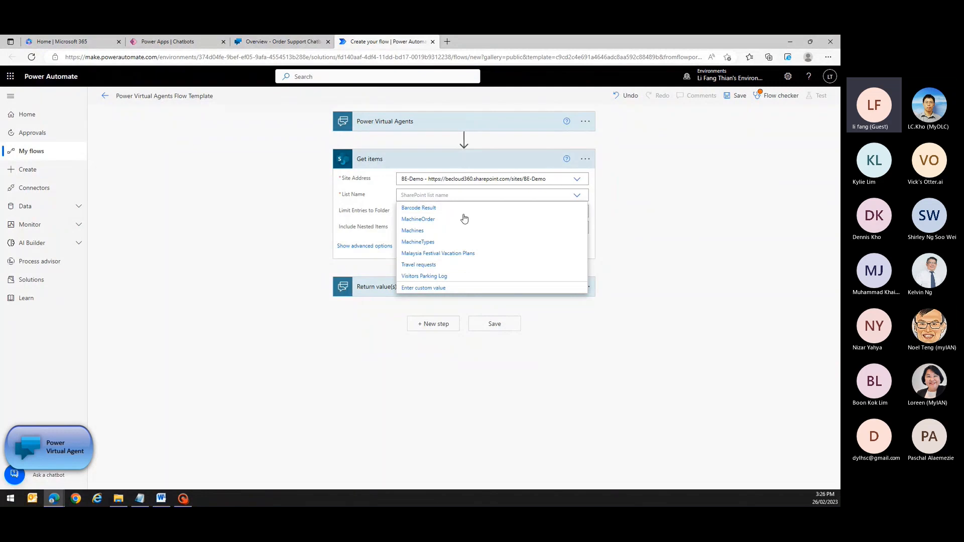
click(439, 221)
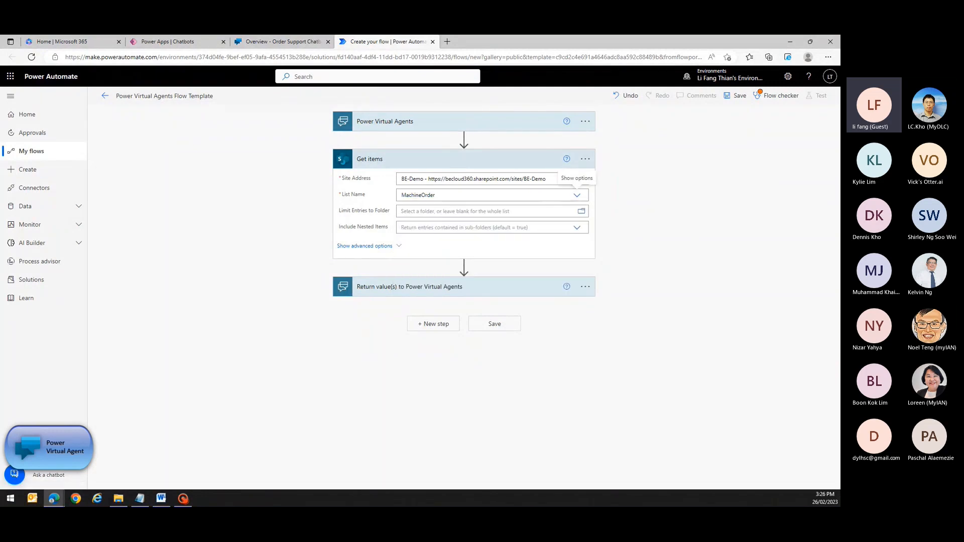
click(369, 247)
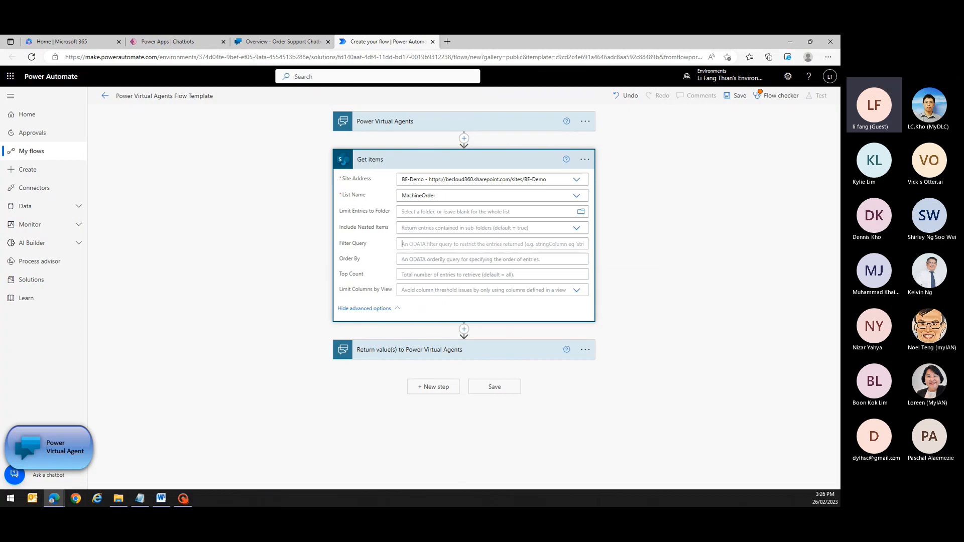
Set the Filter Query to RequestedBy eq emailaddress and substringof(machinename, Title).
click(426, 244)
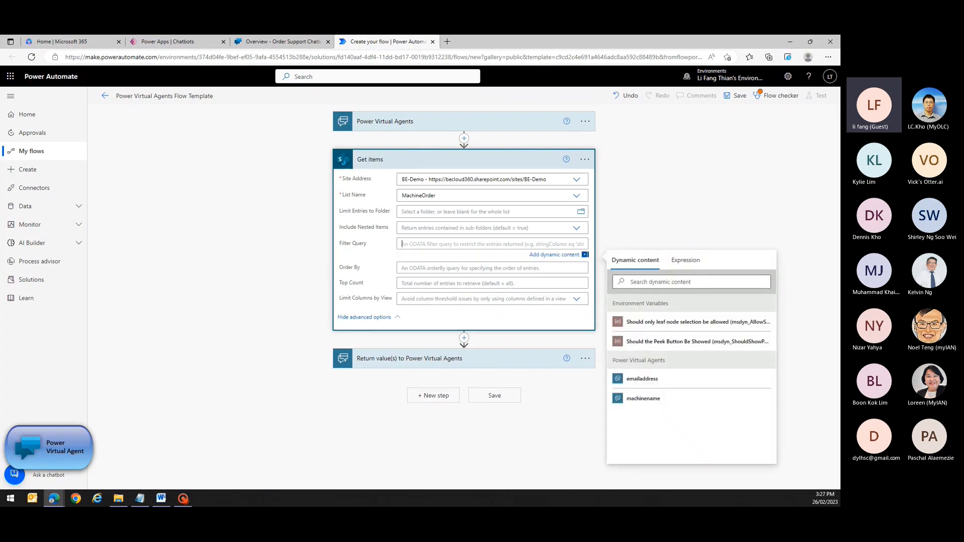
key(alt+Tab)
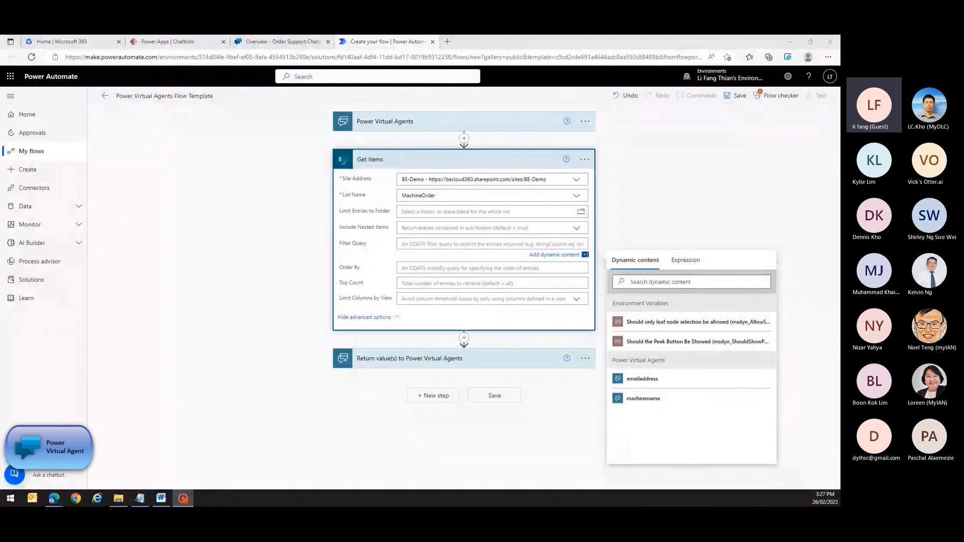
key(alt+Tab)
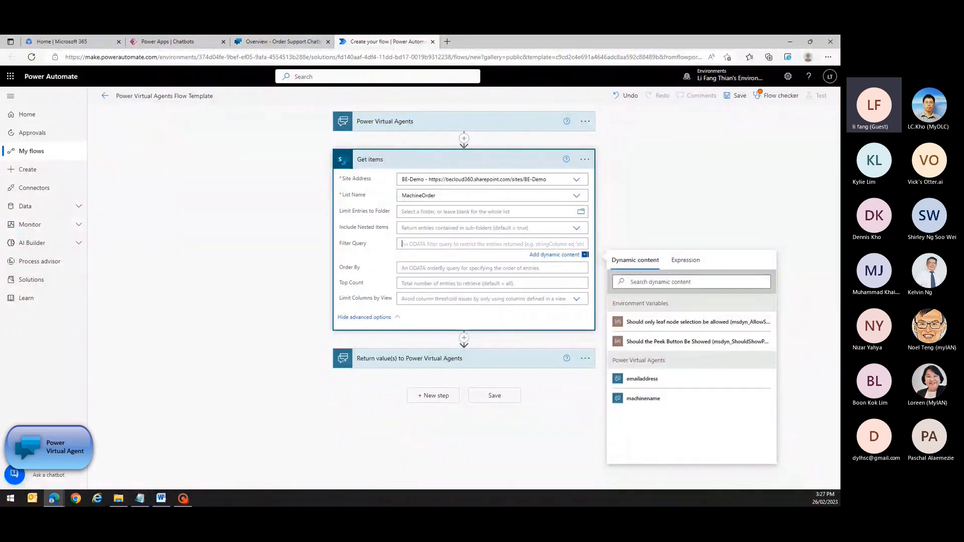
text(Requeste)
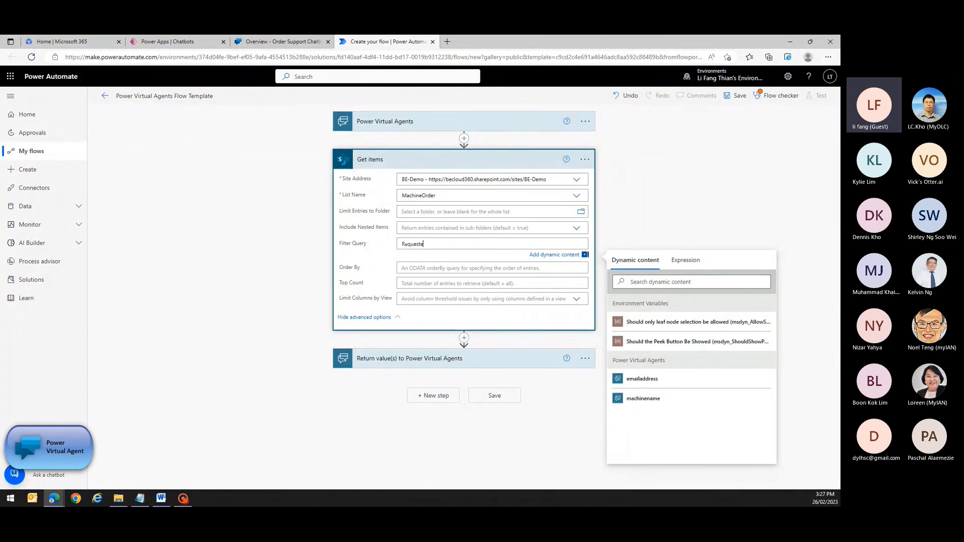
text(dBy eq)
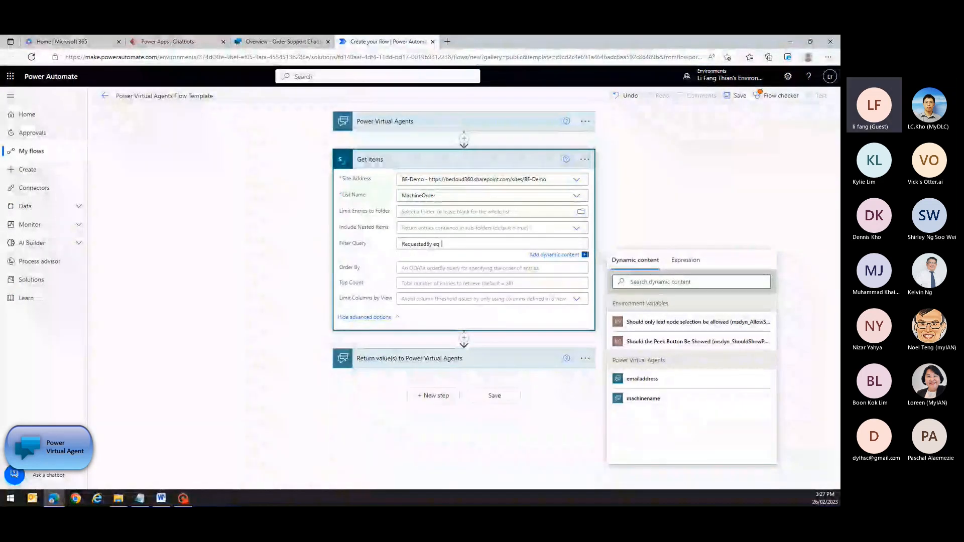
click(642, 379)
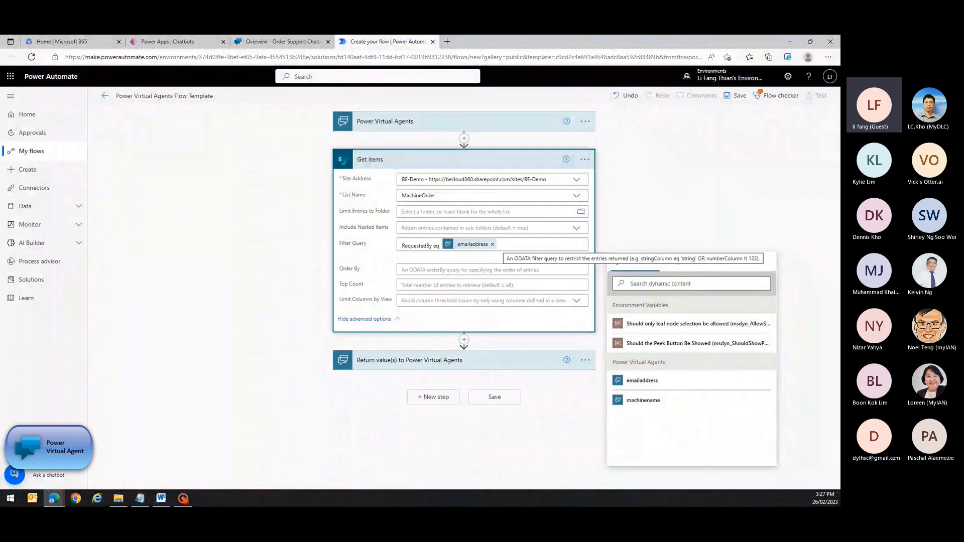
text(and)
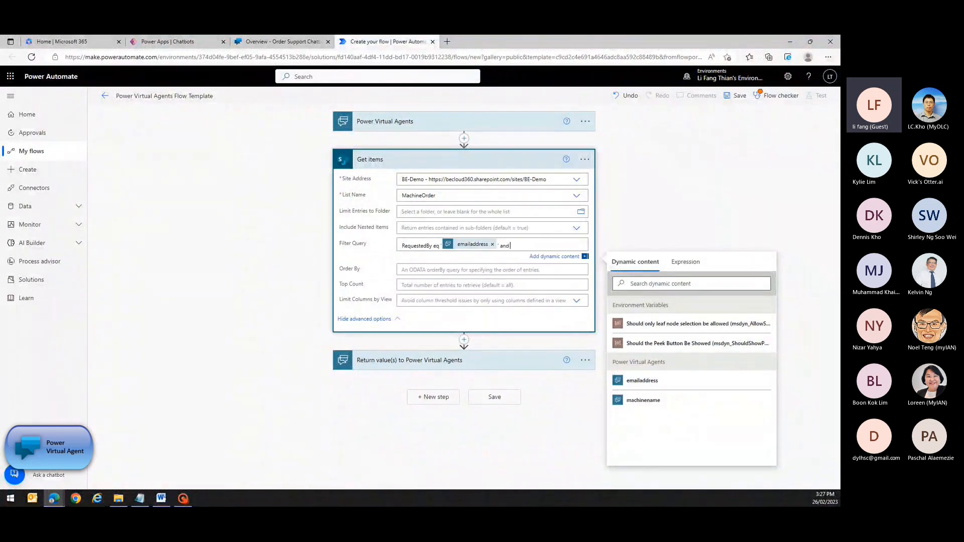
text( substringof(')
click(637, 401)
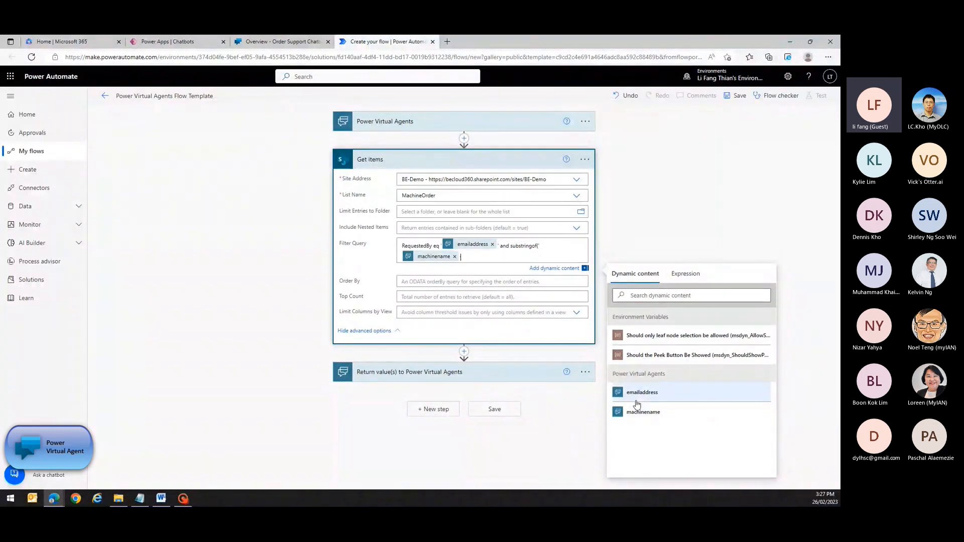
text(',)
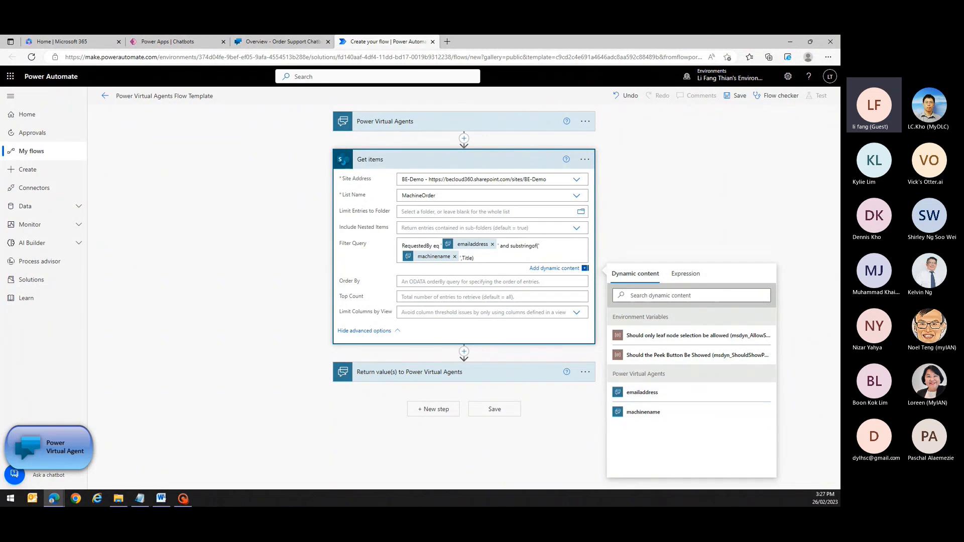
text(Title))
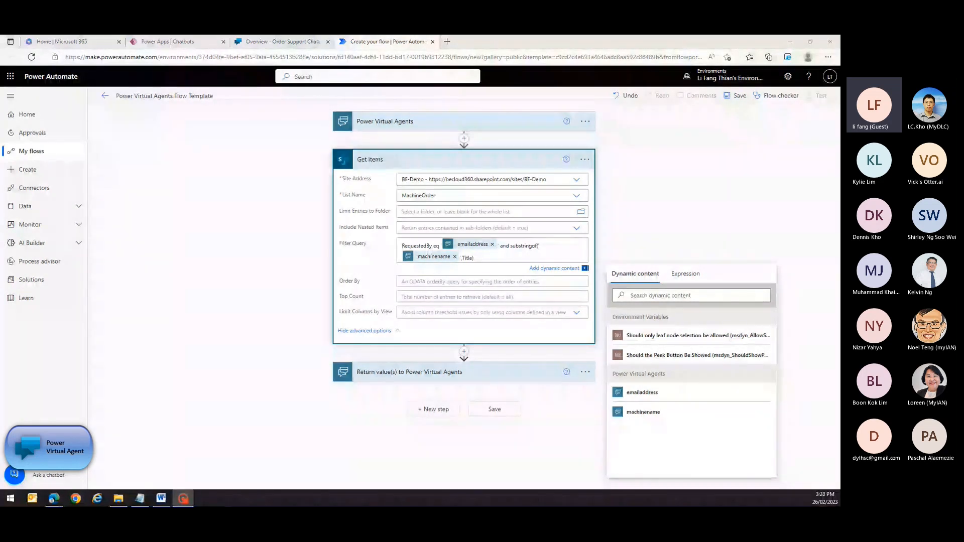
Add a Compose step after Get items holding the Get items value list, and save the flow.
click(464, 351)
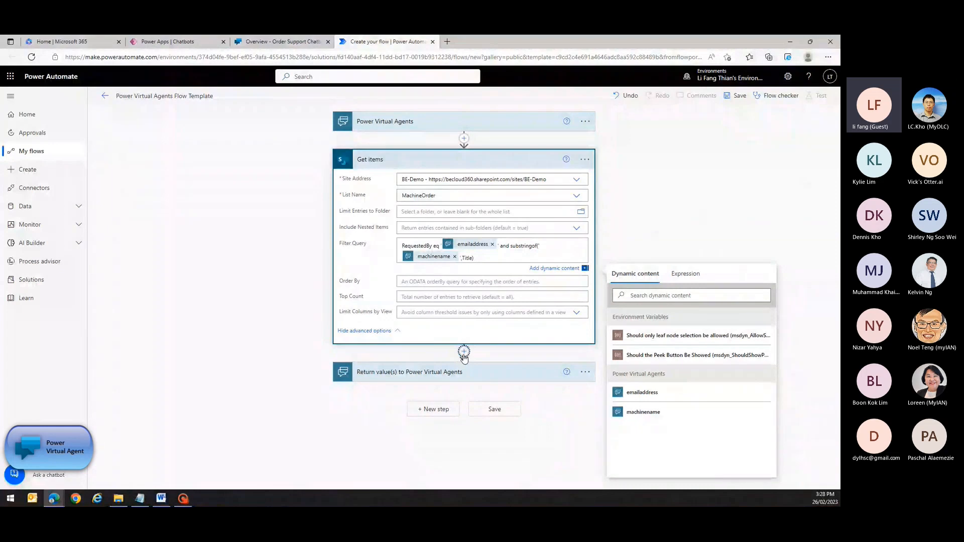
click(458, 365)
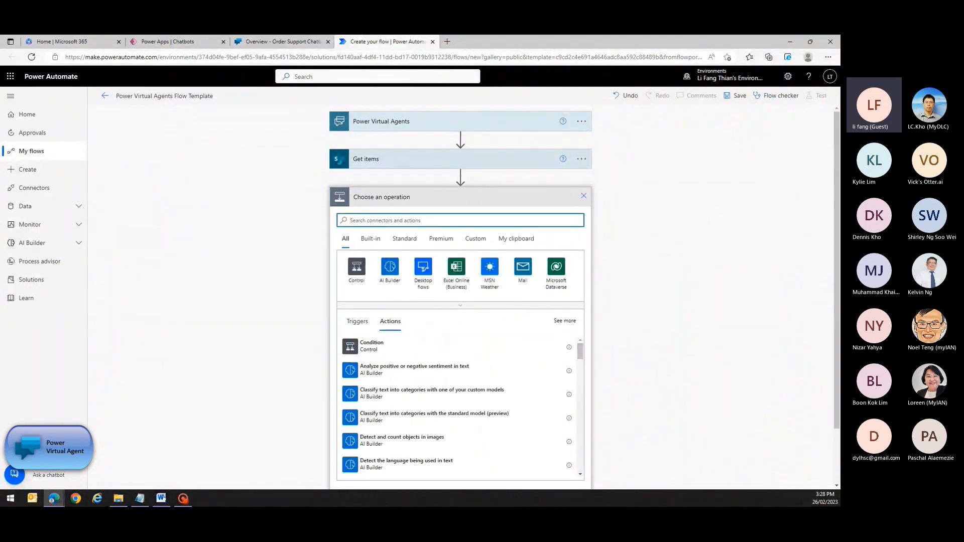
text(compos)
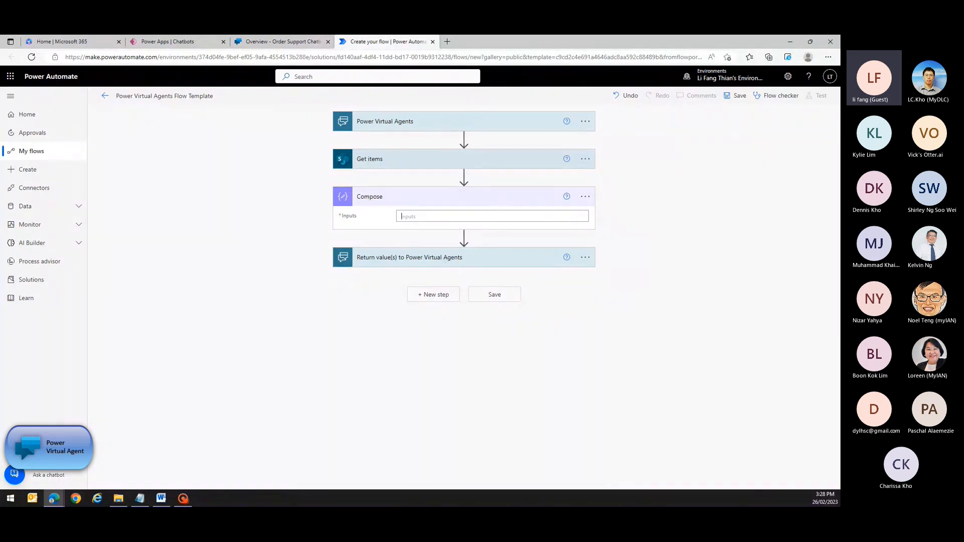
click(402, 217)
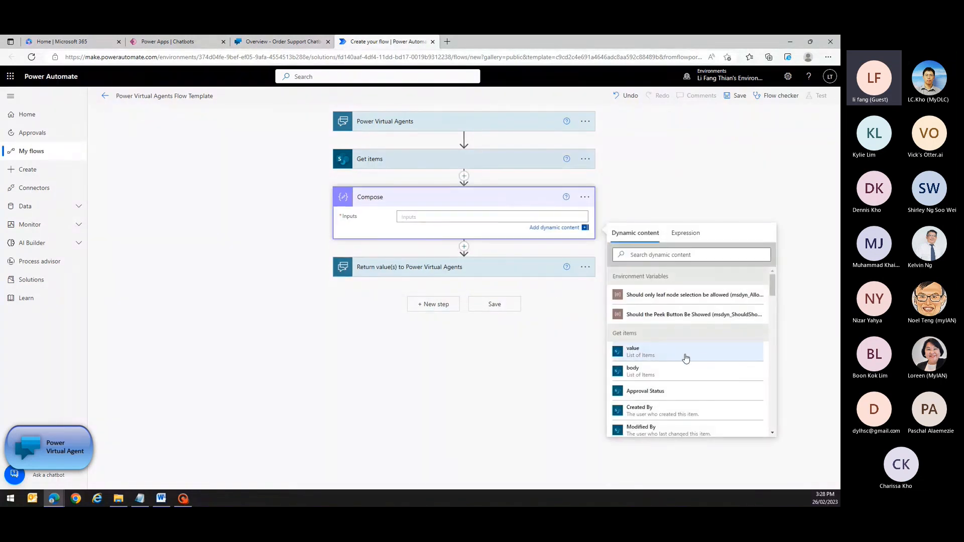
click(686, 357)
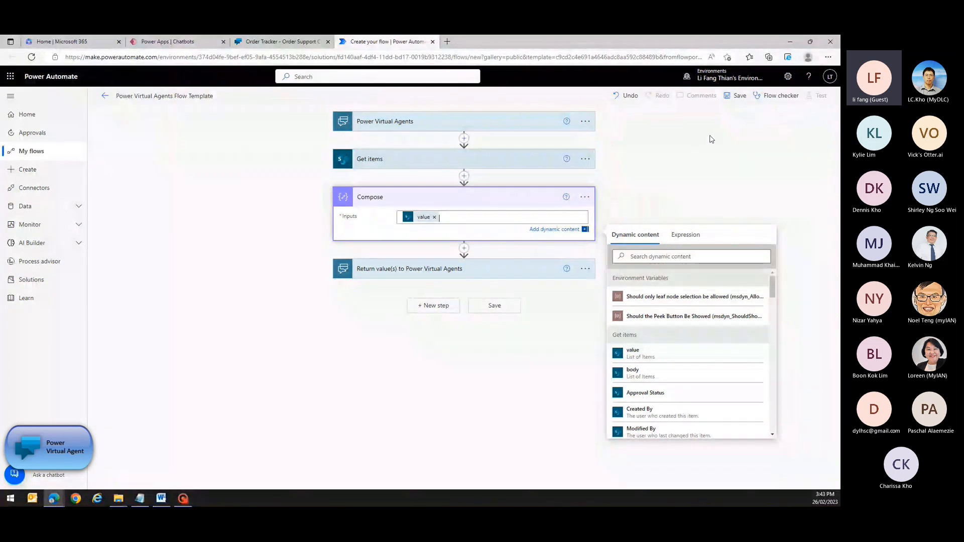
click(739, 96)
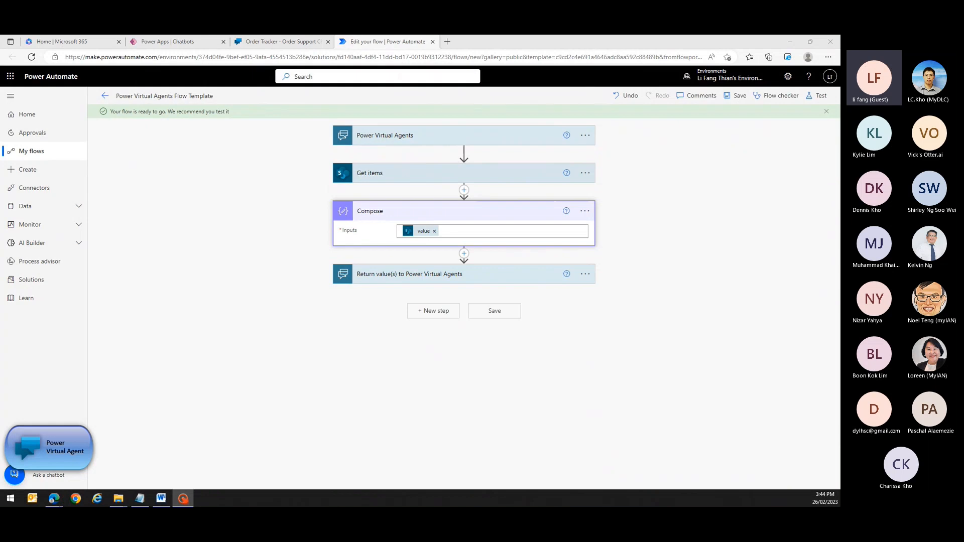
Start an Order Tracker test chat with 'order status' and answer No to the order-number question.
click(281, 41)
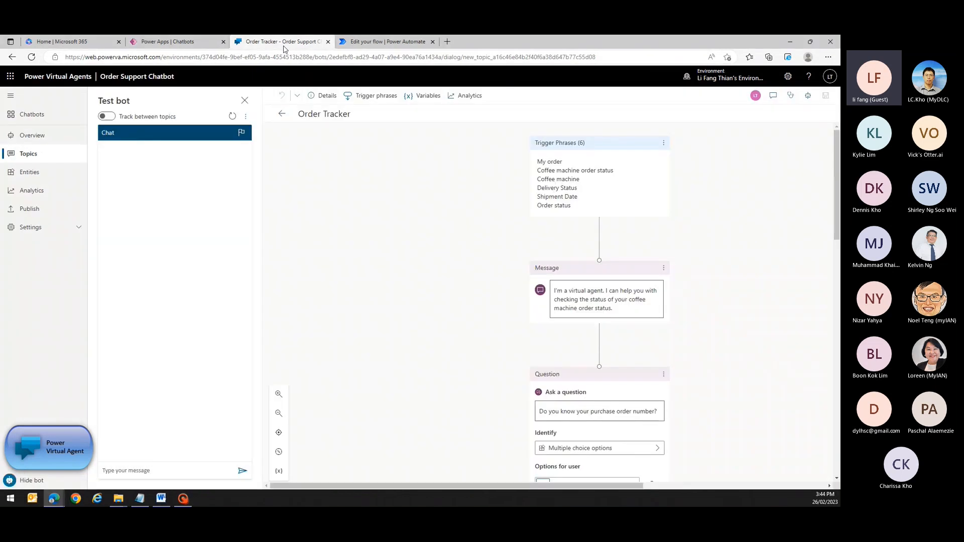
click(129, 472)
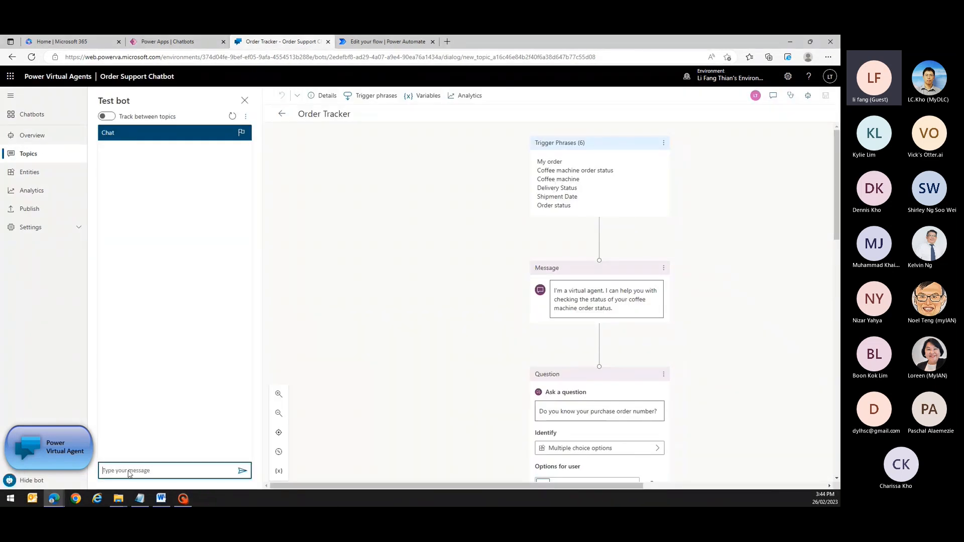
text(order status)
key(Return)
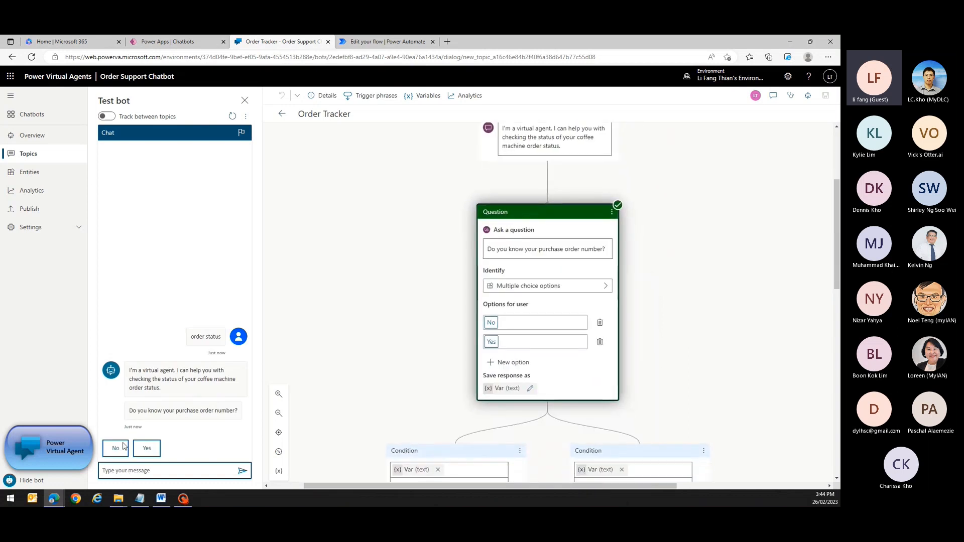
click(116, 448)
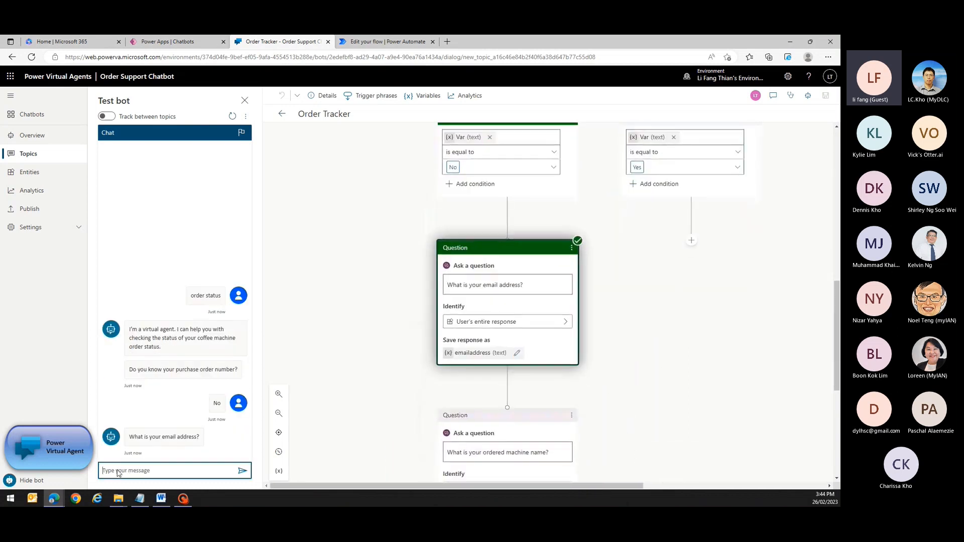
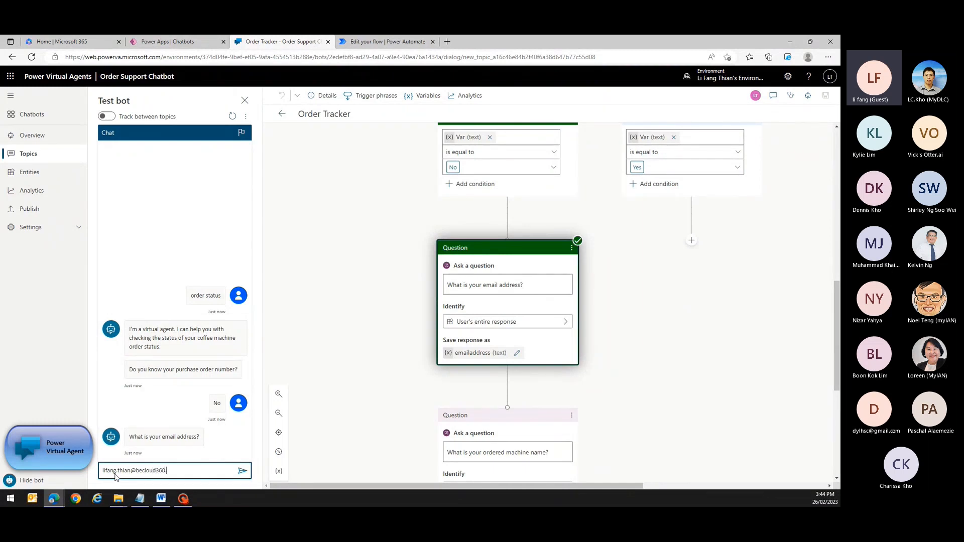
Send the customer's email address, then 'airpot x' as the machine name.
key(Return)
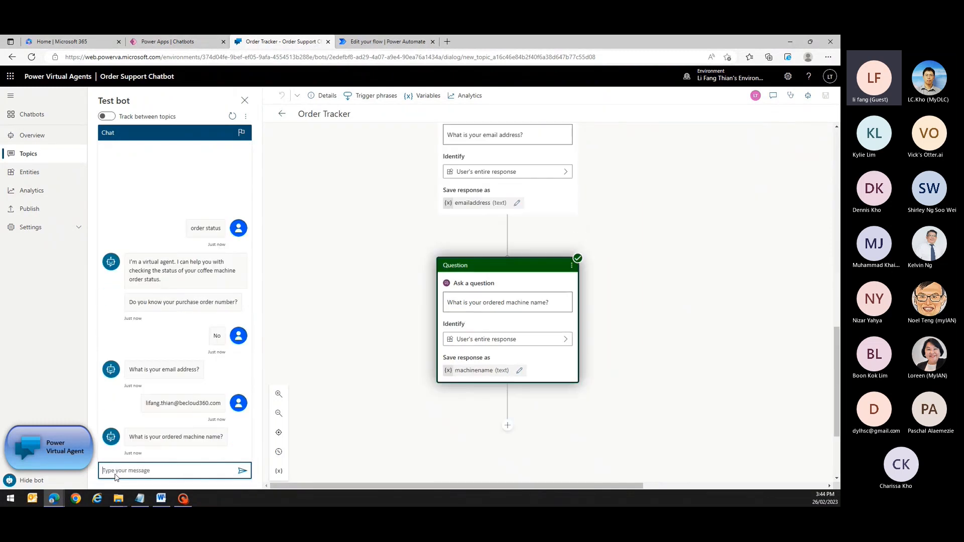
text(a)
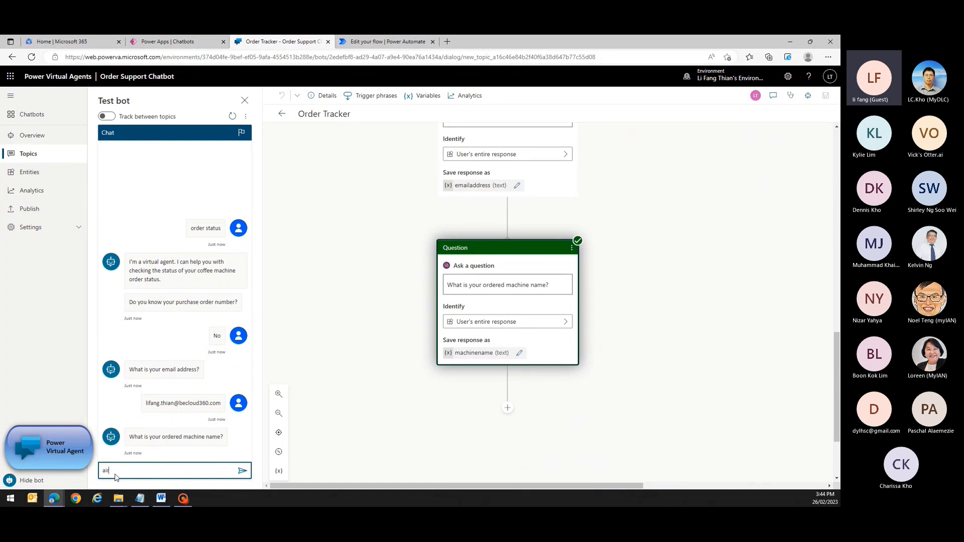
text(irpot xl)
key(Return)
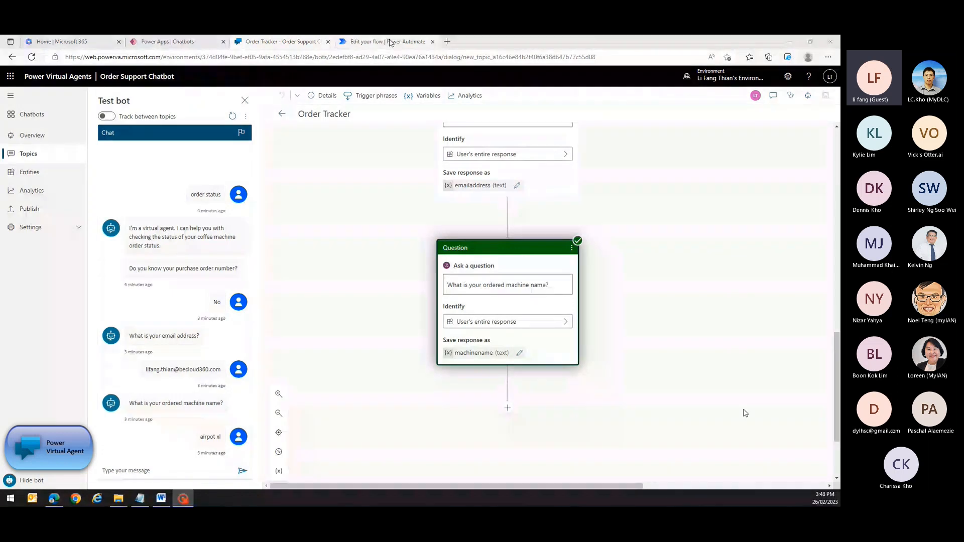
Rename the flow to 'Power Virtual Agents Flow - Check Order Status' and save it.
click(390, 43)
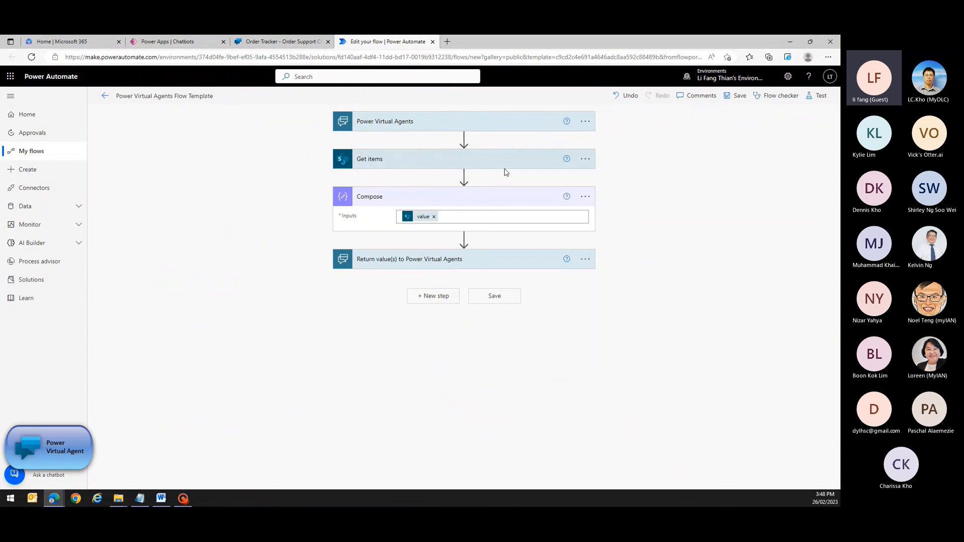
click(187, 96)
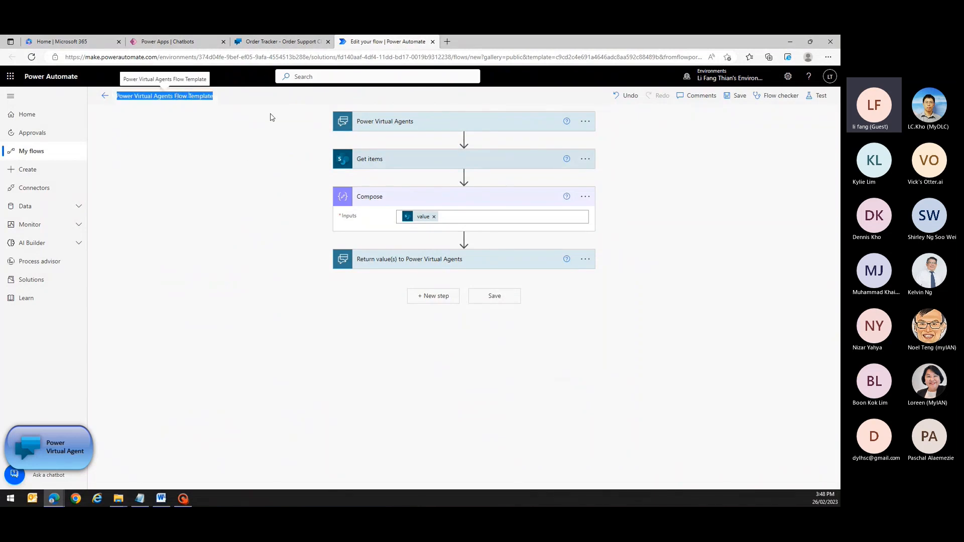
double_click(199, 95)
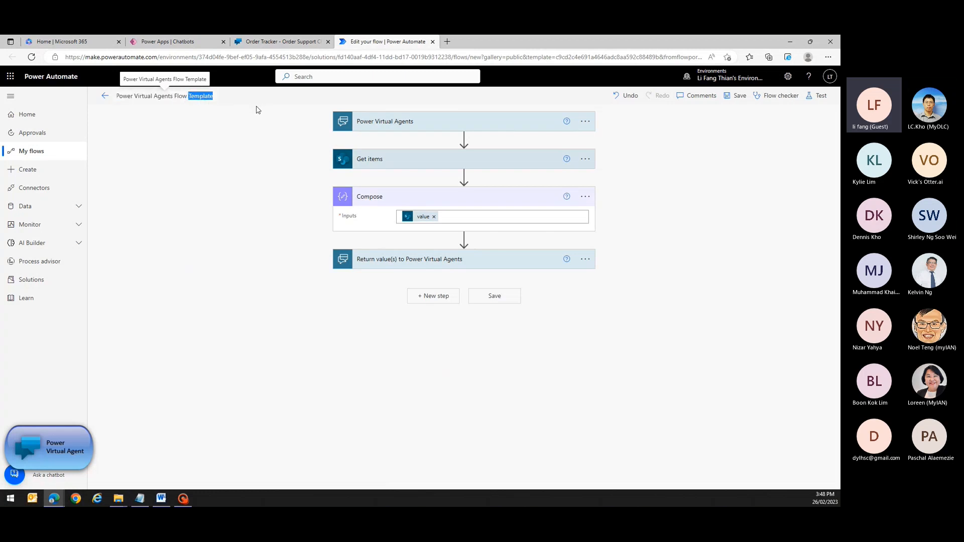
text(- Check)
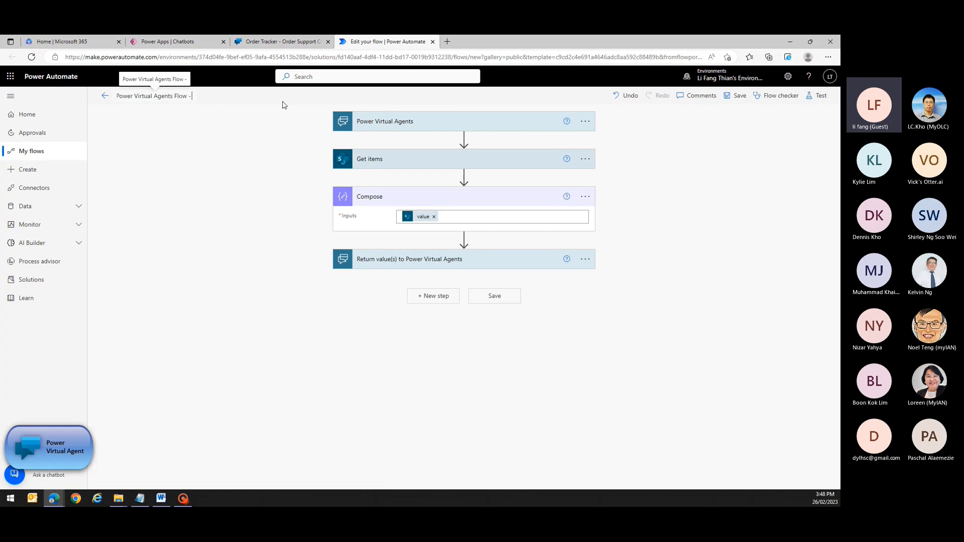
text( Or)
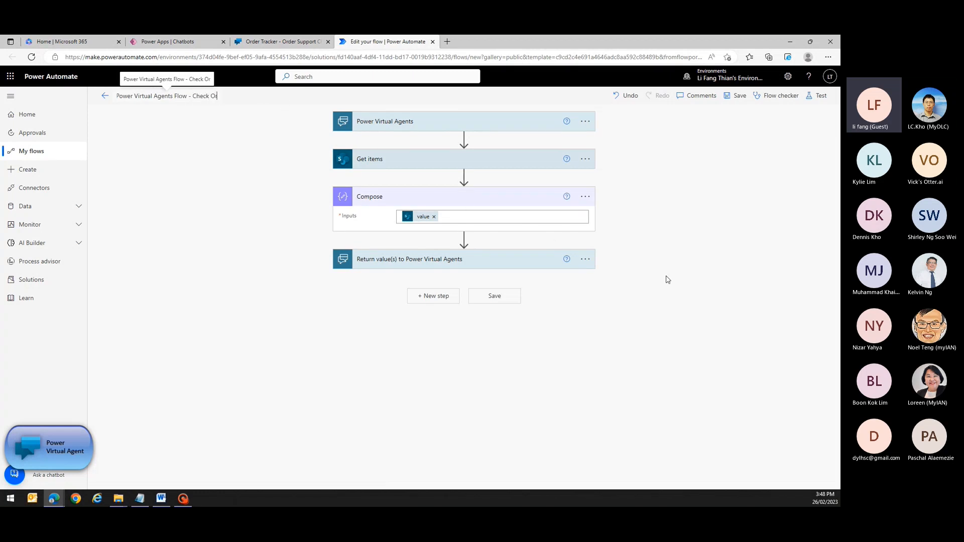
text(der Status)
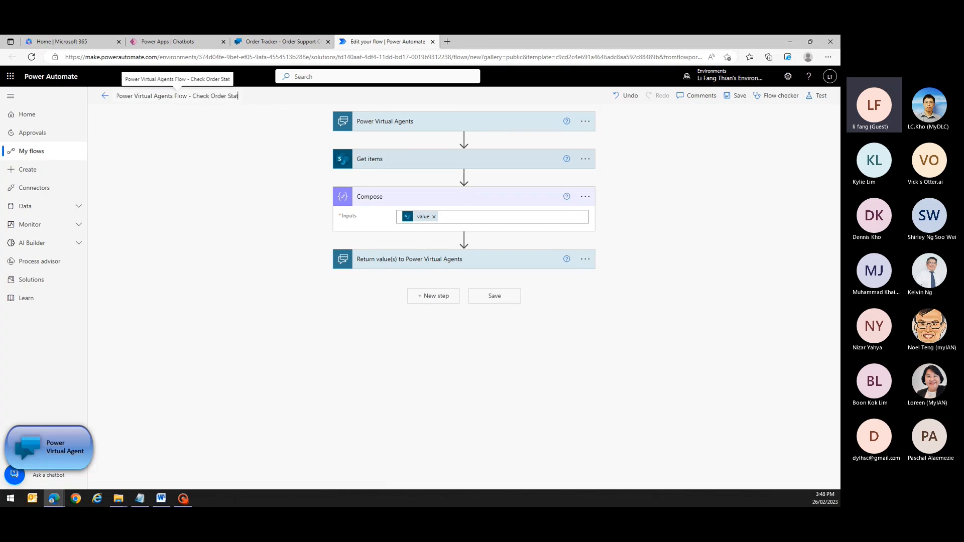
click(741, 99)
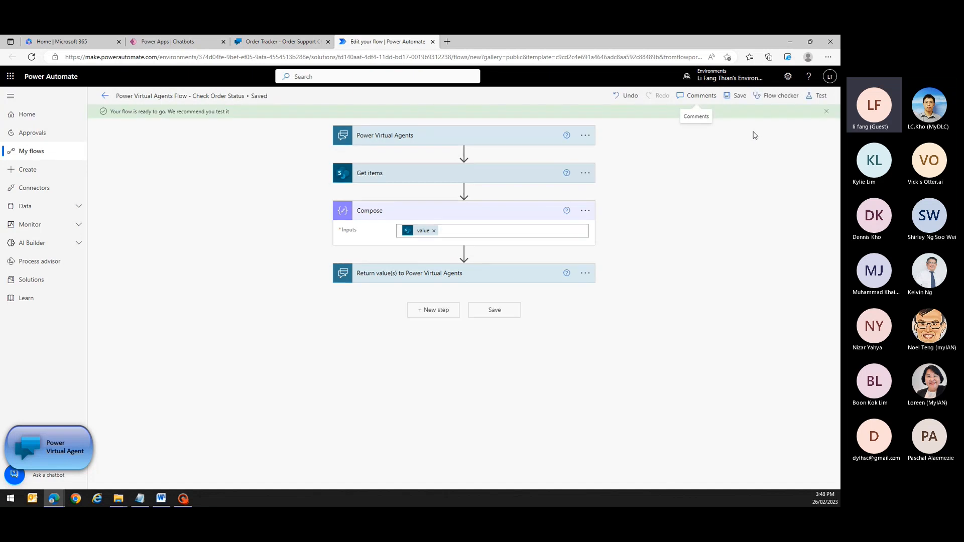
Check the flow's full run history, then return to the Order Tracker topic.
click(105, 97)
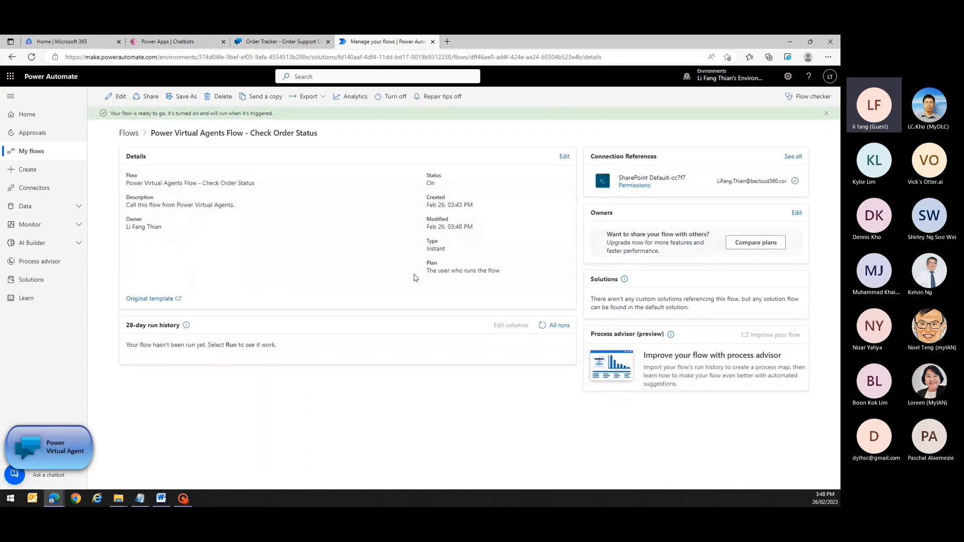
click(559, 326)
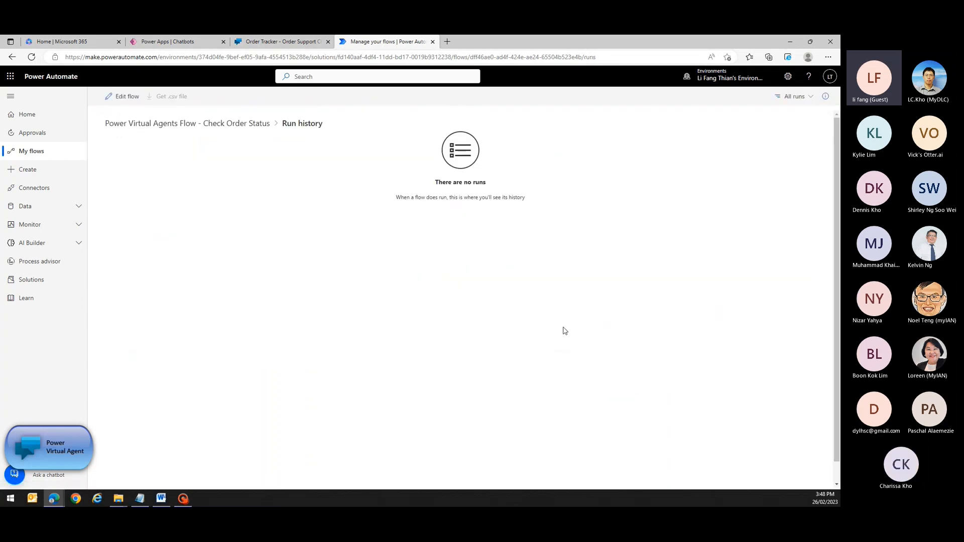
click(289, 45)
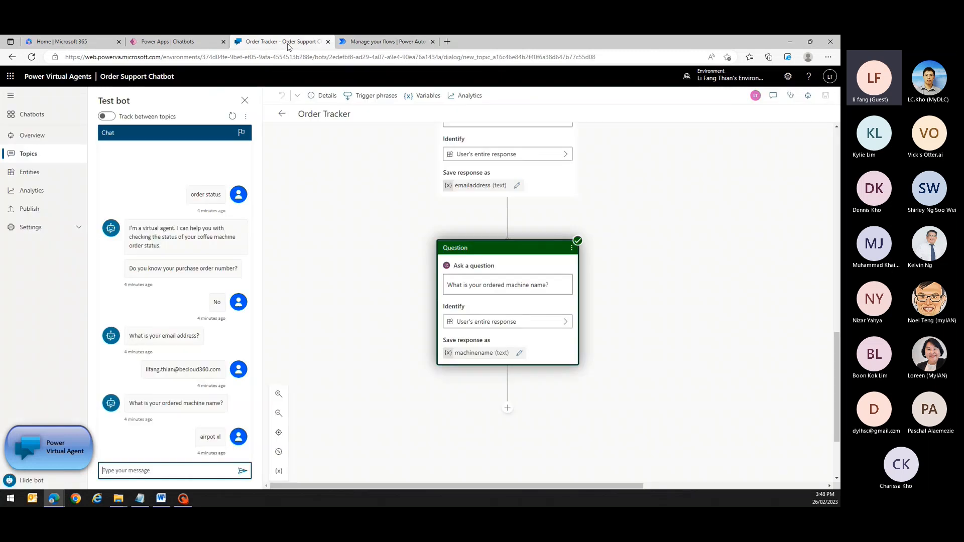
Restart the test conversation, send 'order status' and answer No to the order-number question.
click(231, 117)
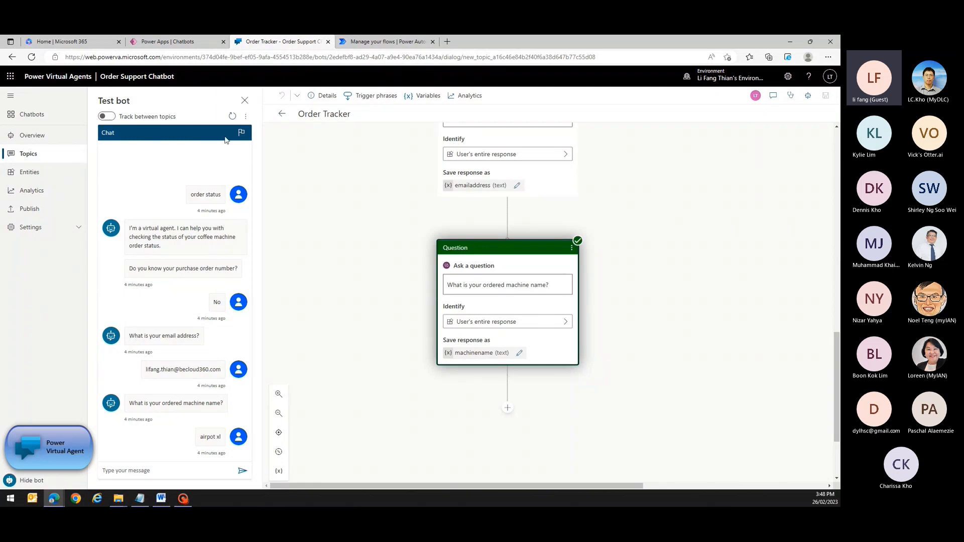
click(232, 116)
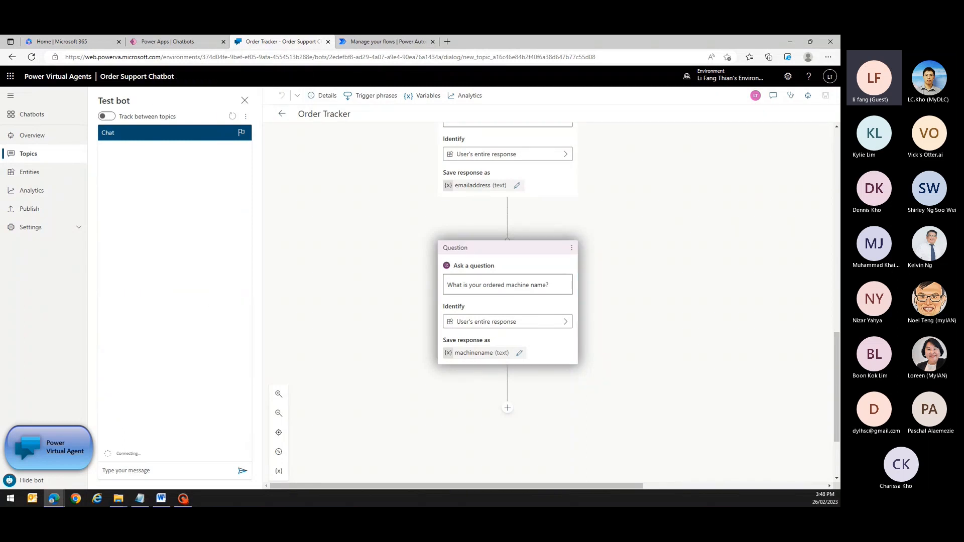
click(134, 472)
text(order s)
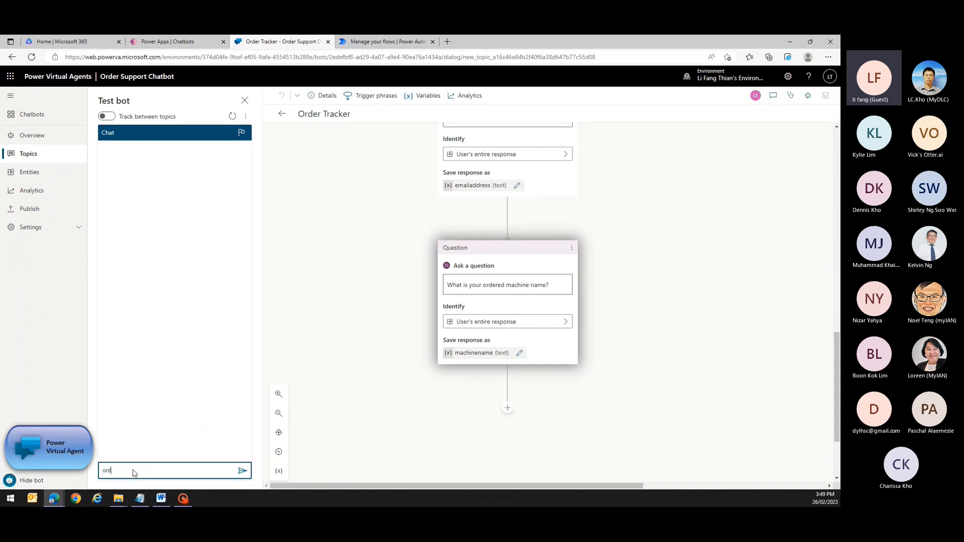
text(tatus)
key(Return)
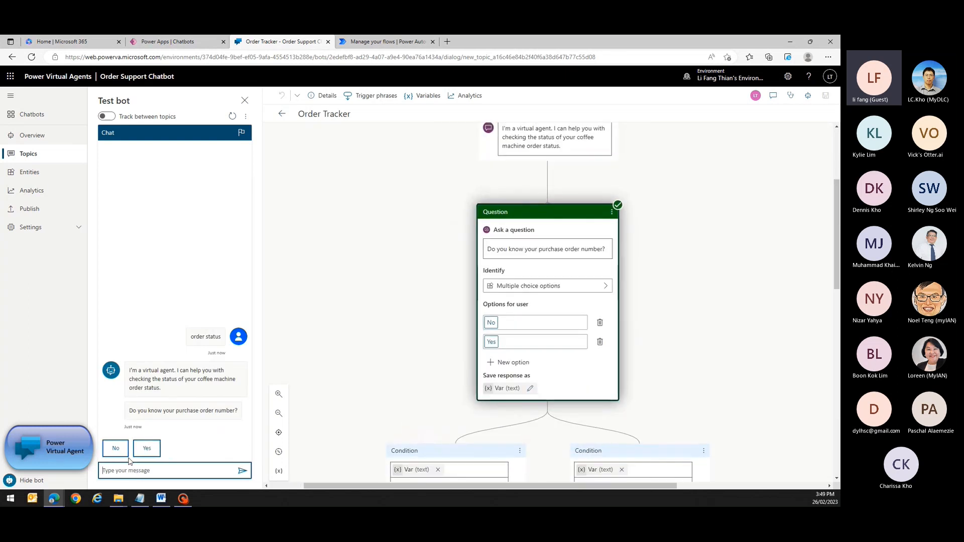
click(116, 450)
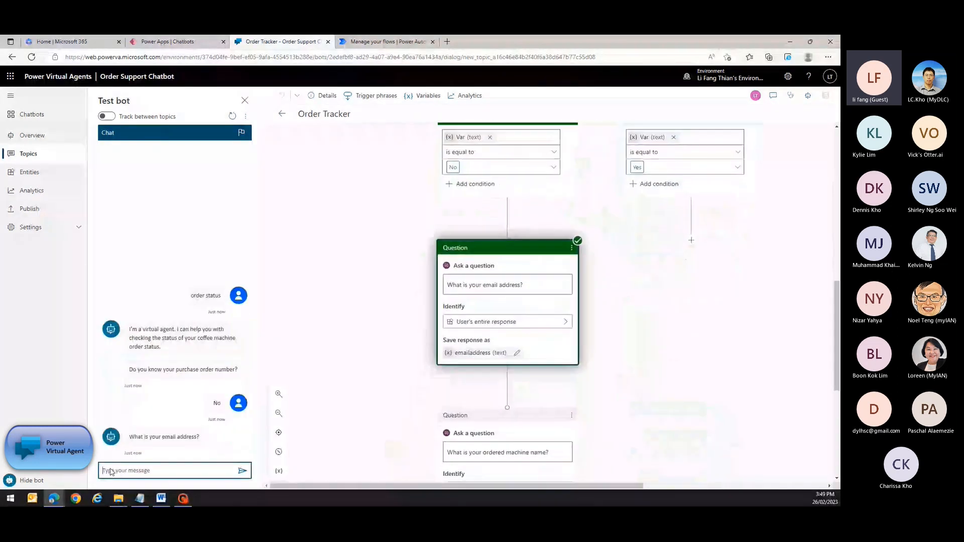
Send the customer's email address, then 'airpot xl' as the machine name.
click(110, 472)
text(l)
key(BackSpace)
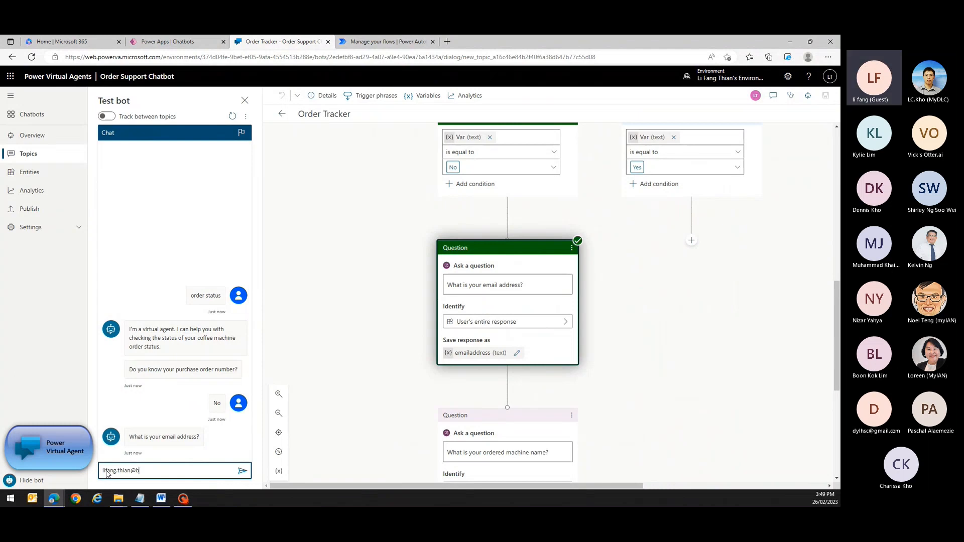
key(Return)
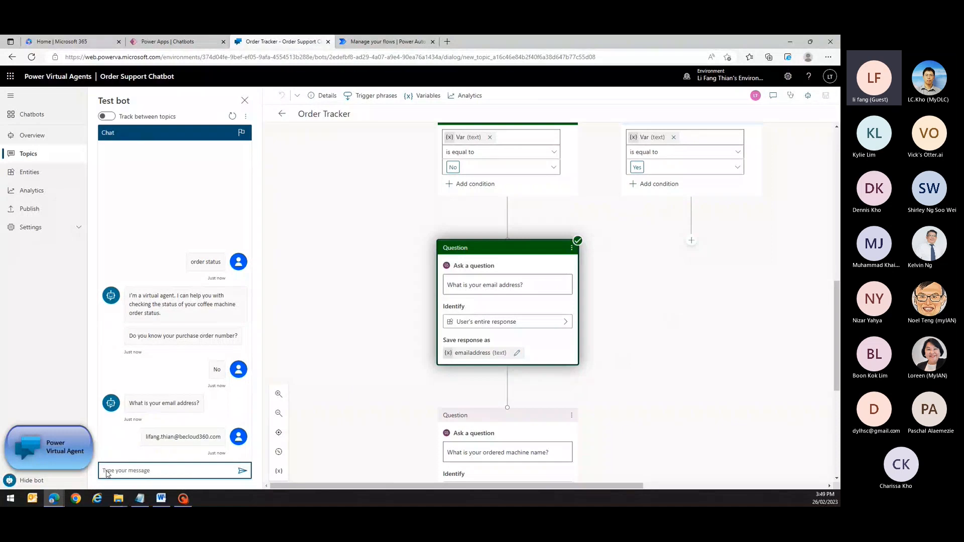
text(a)
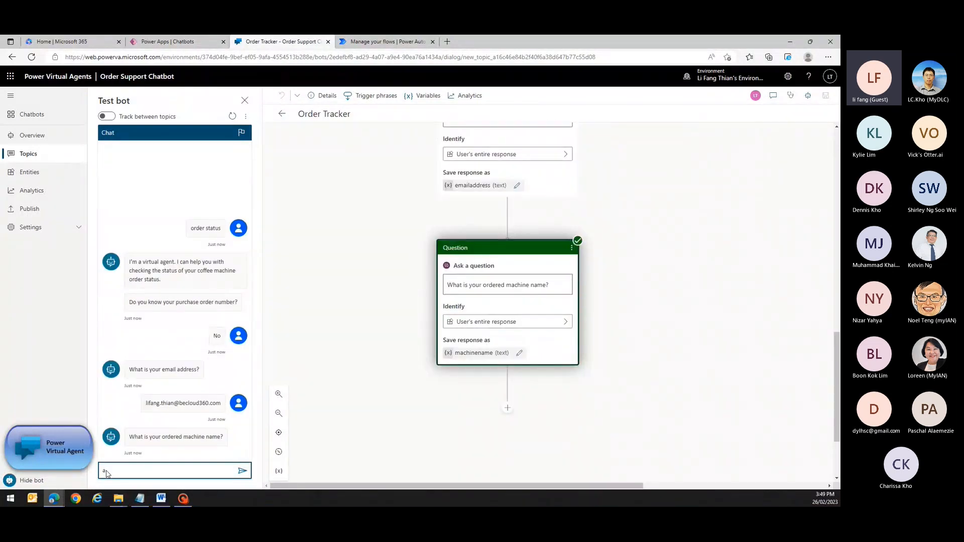
text(irpot x)
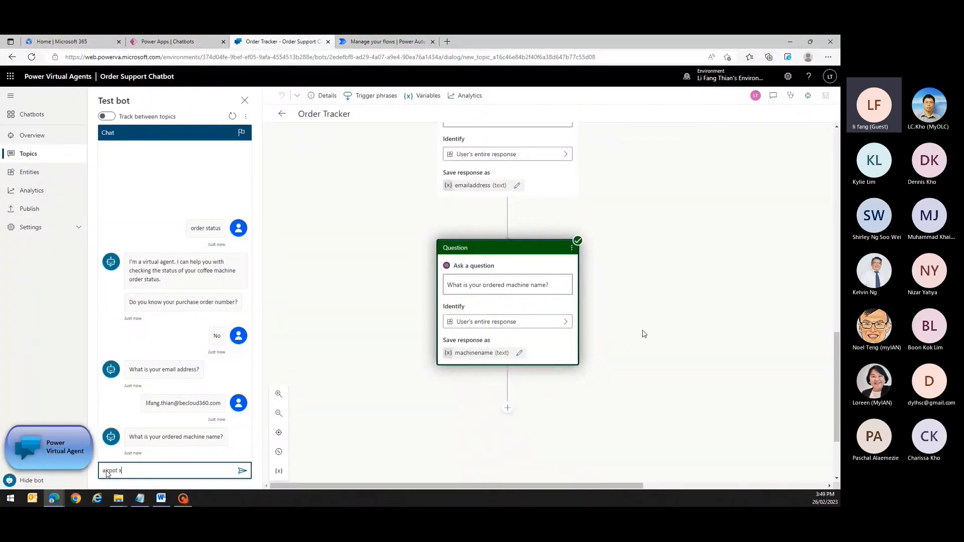
text(l)
key(Return)
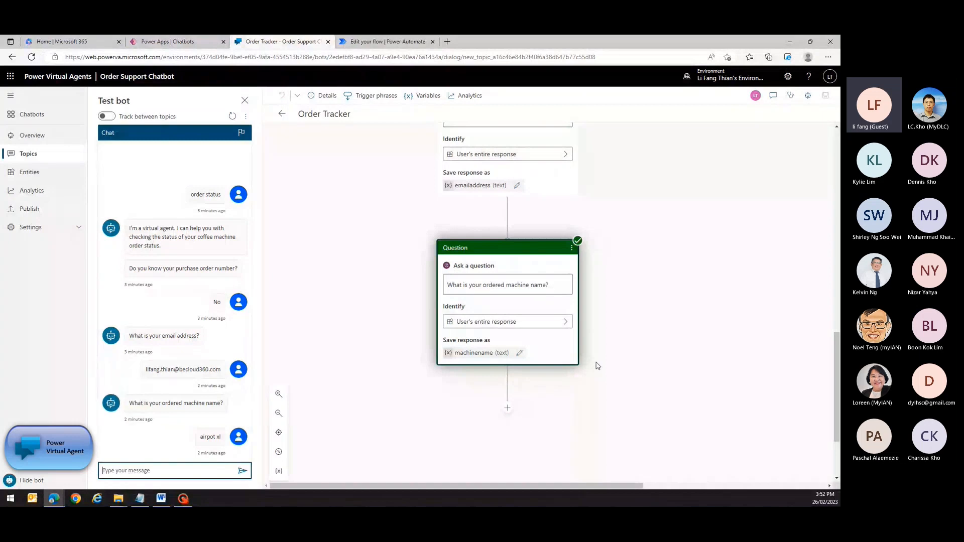
Below the machine-name question, add an action calling the Power Virtual Agents - Check Order Status flow.
click(507, 407)
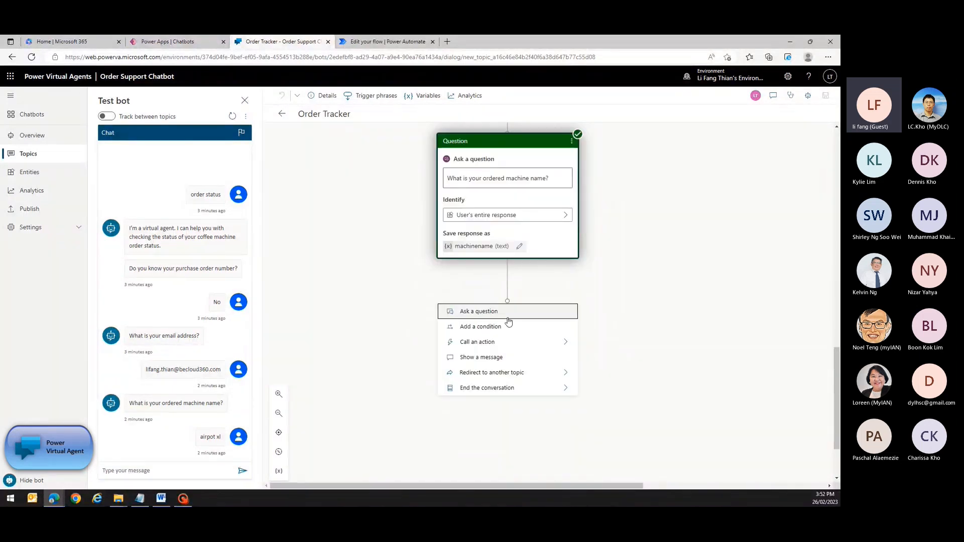
mouse_move(506, 343)
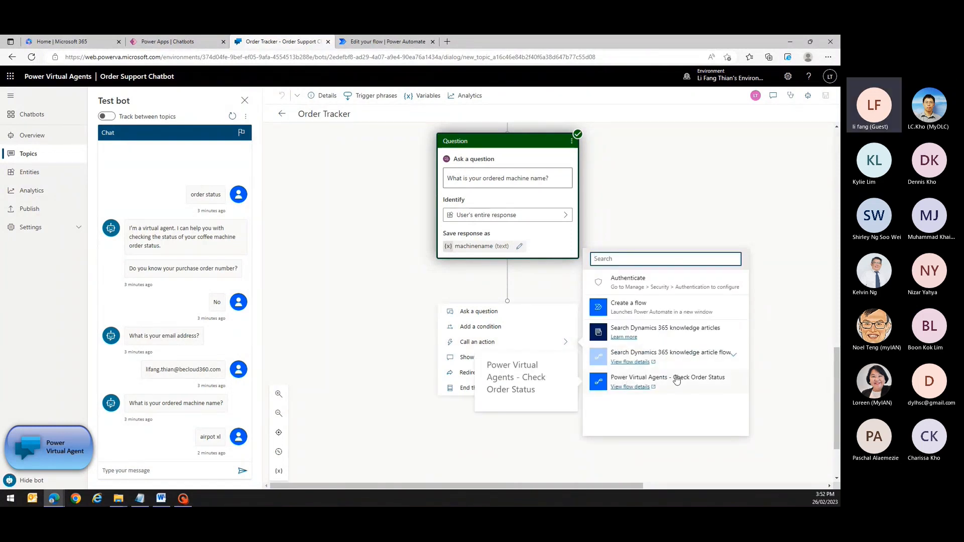
click(658, 382)
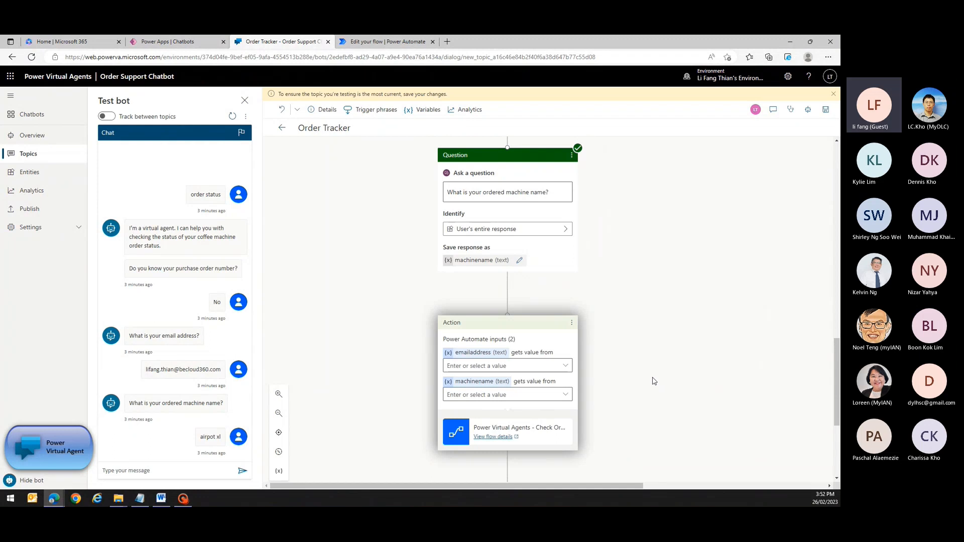
scroll(654, 381, down, 1)
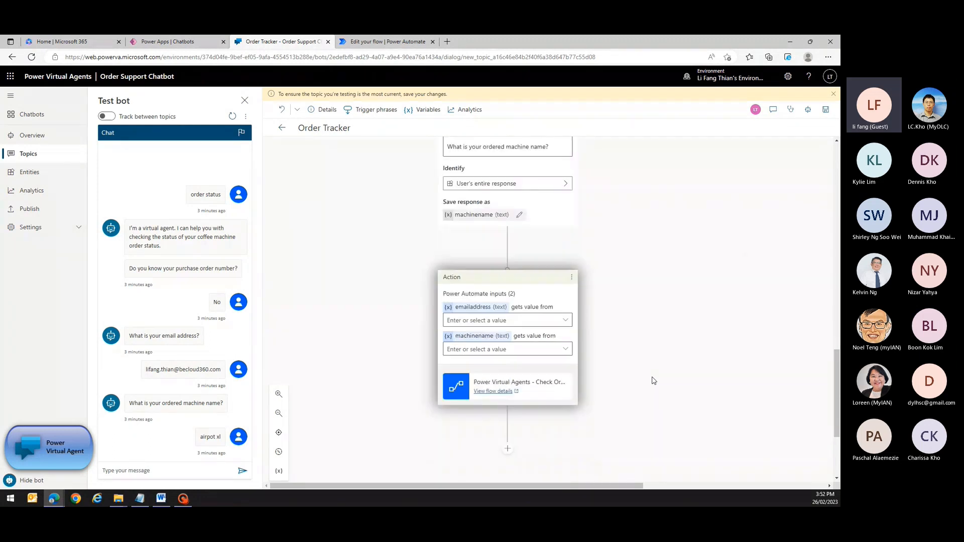
Map the emailaddress and machinename variables to the flow inputs and save the topic.
click(566, 314)
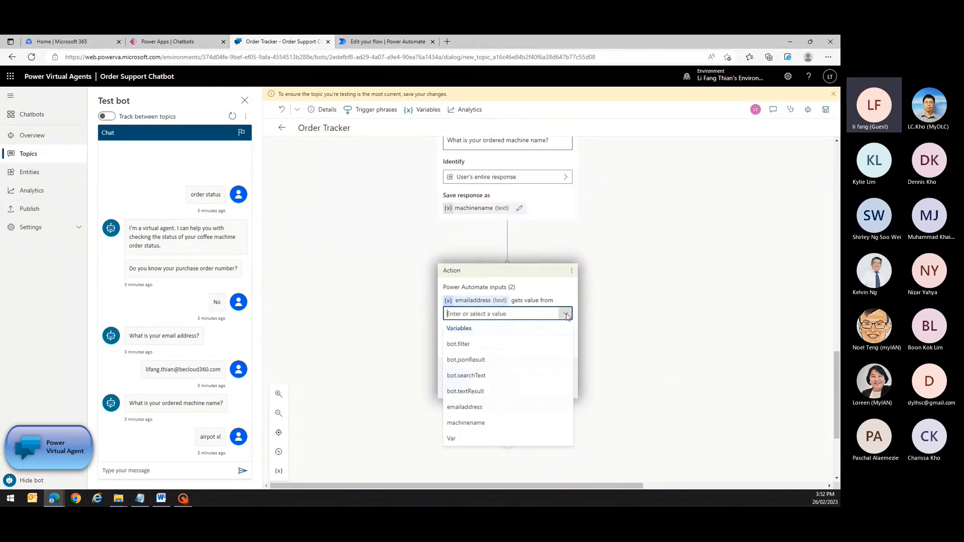
click(488, 415)
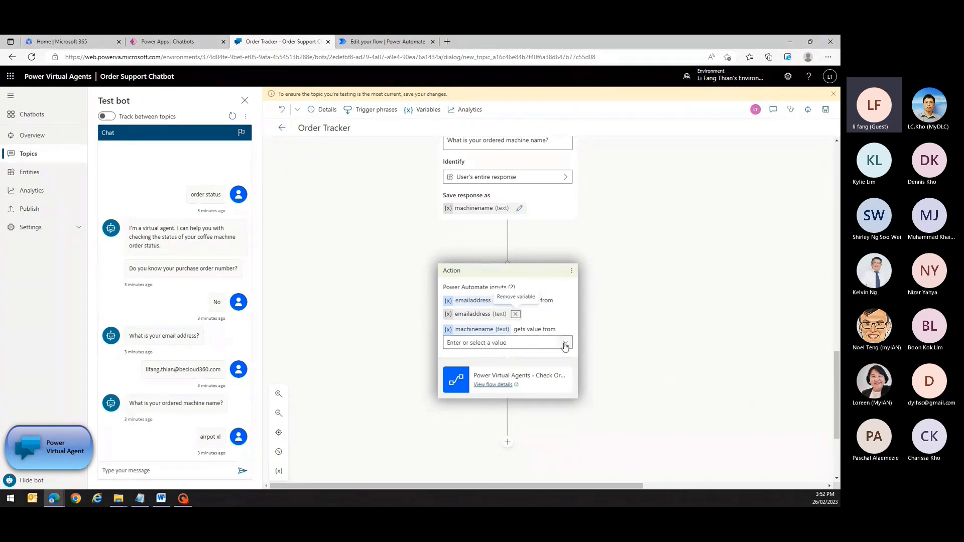
click(565, 343)
click(491, 448)
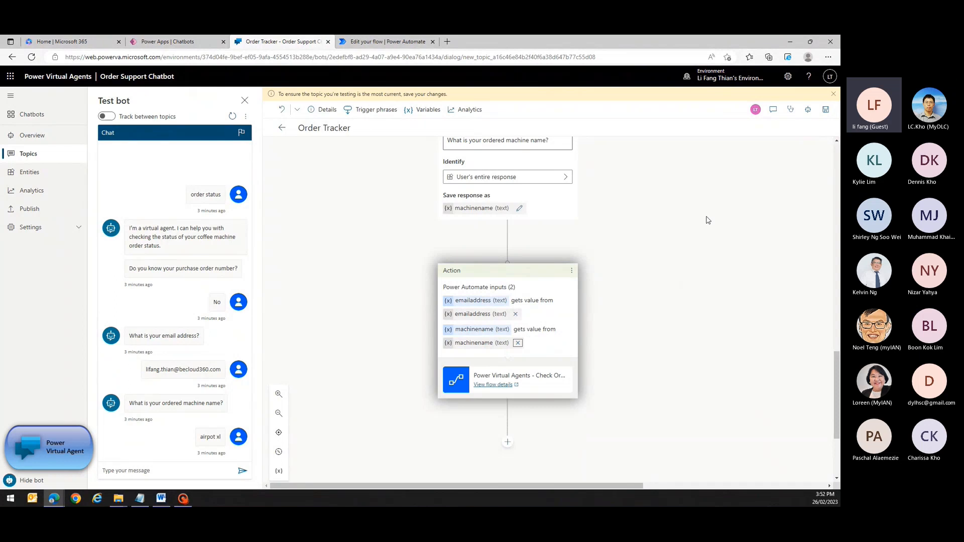
click(825, 109)
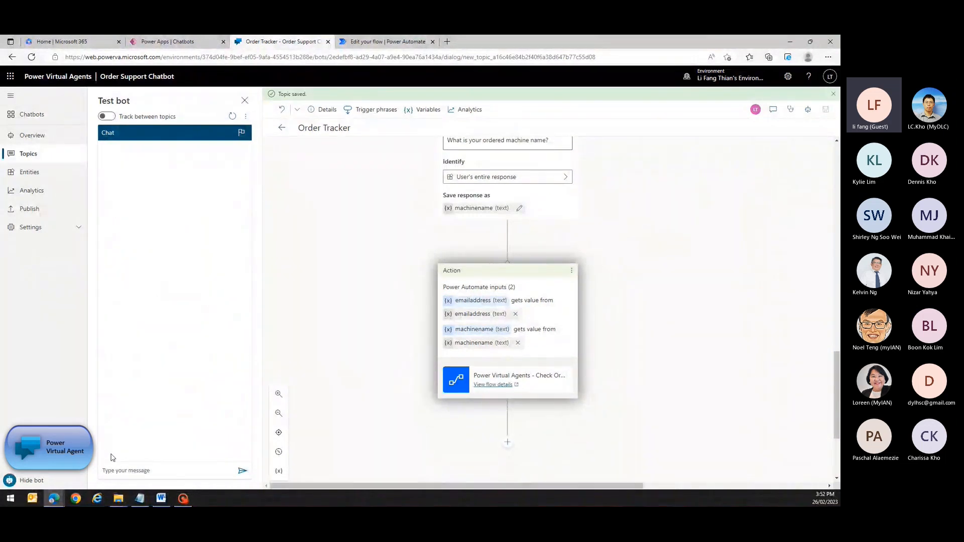
Begin a new test with 'order status' and answer No to the purchase order question.
click(110, 472)
text(order )
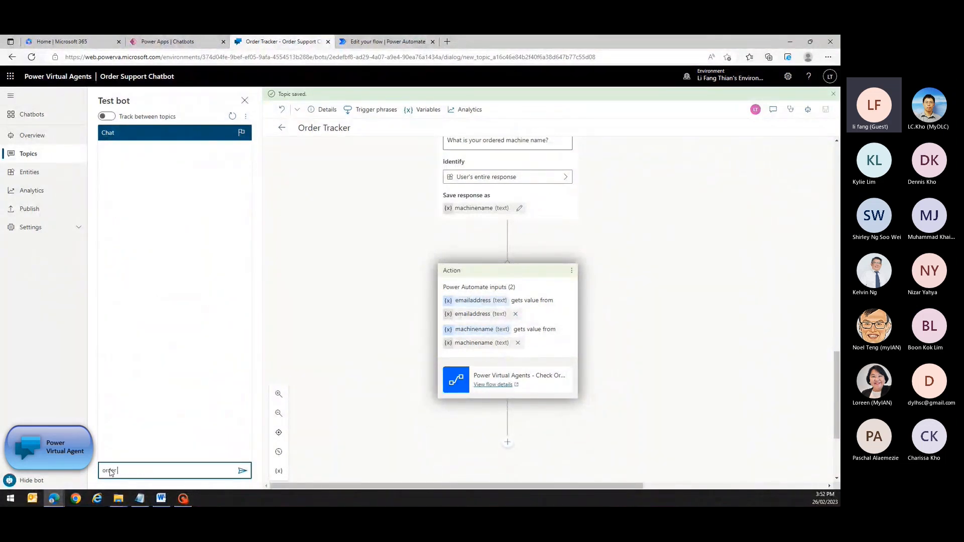
text(status)
key(Return)
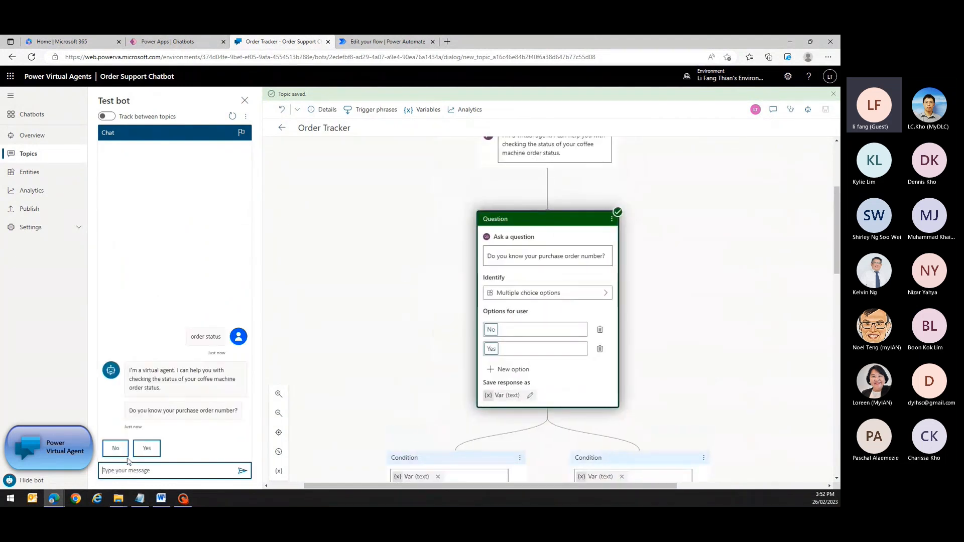
click(115, 448)
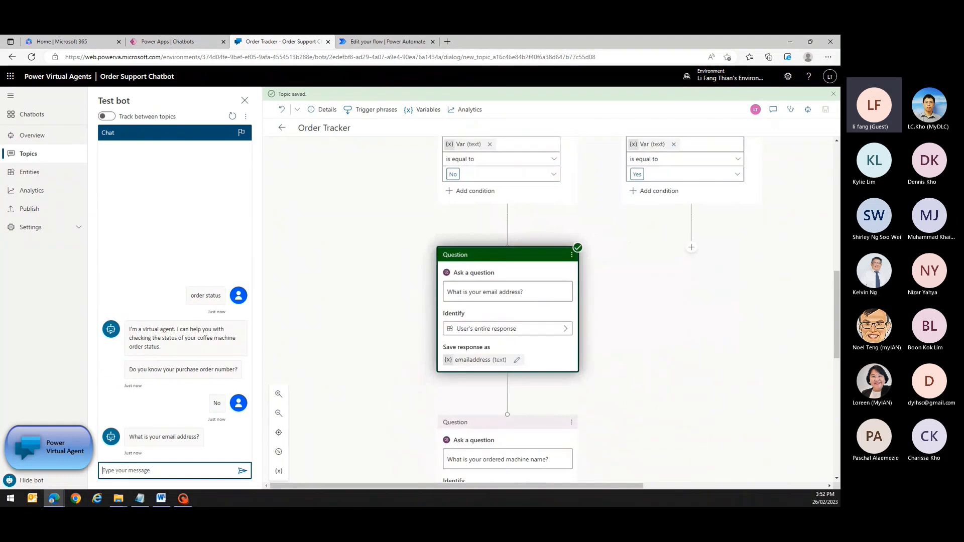
Send the customer's email address, then 'airpot xl' as the machine name.
click(118, 473)
key(Return)
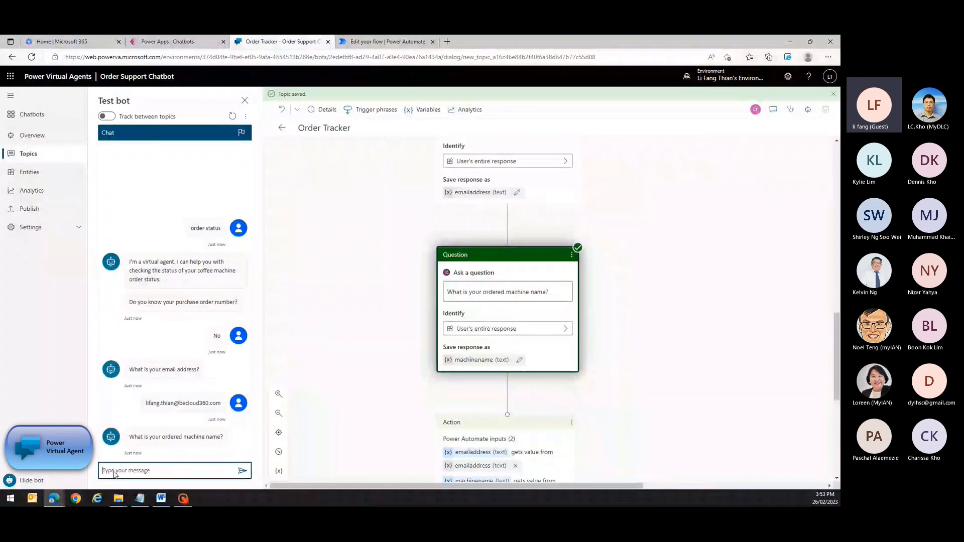
text(ai)
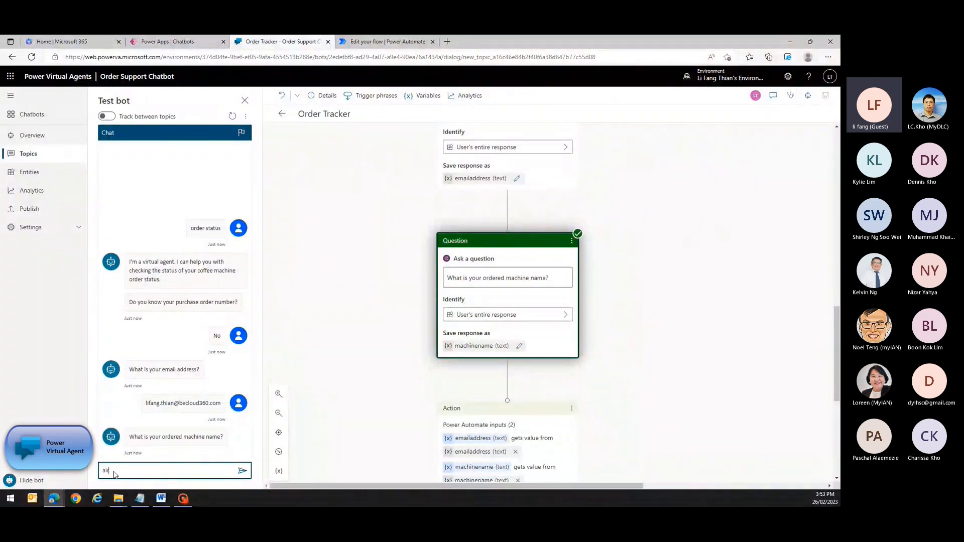
text(rpot xl)
key(Return)
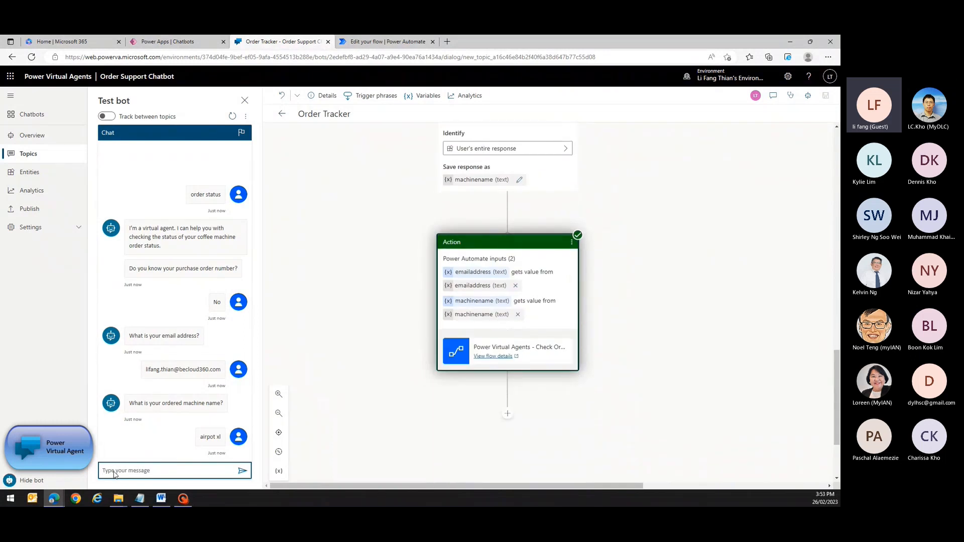
click(386, 41)
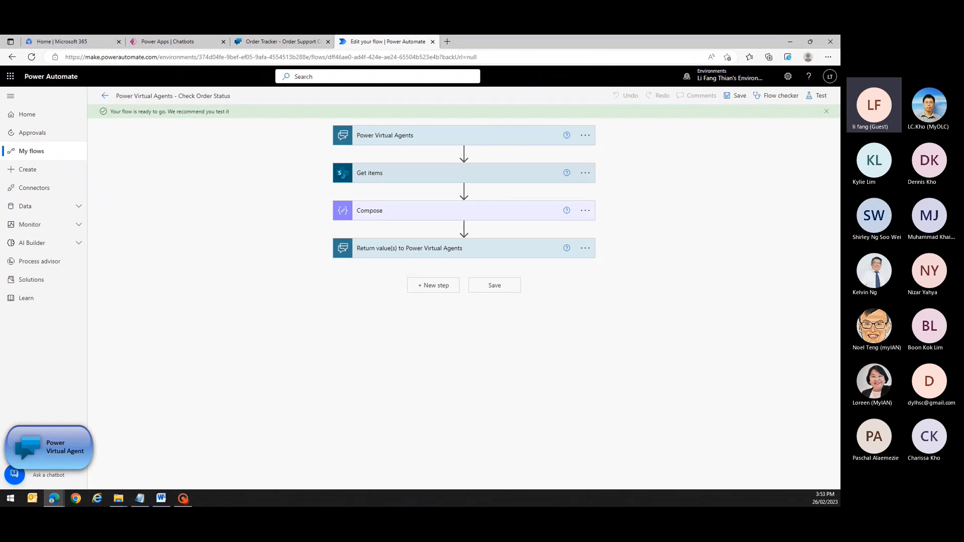
Open the latest Check Order Status run and expand the Compose step's outputs.
click(105, 95)
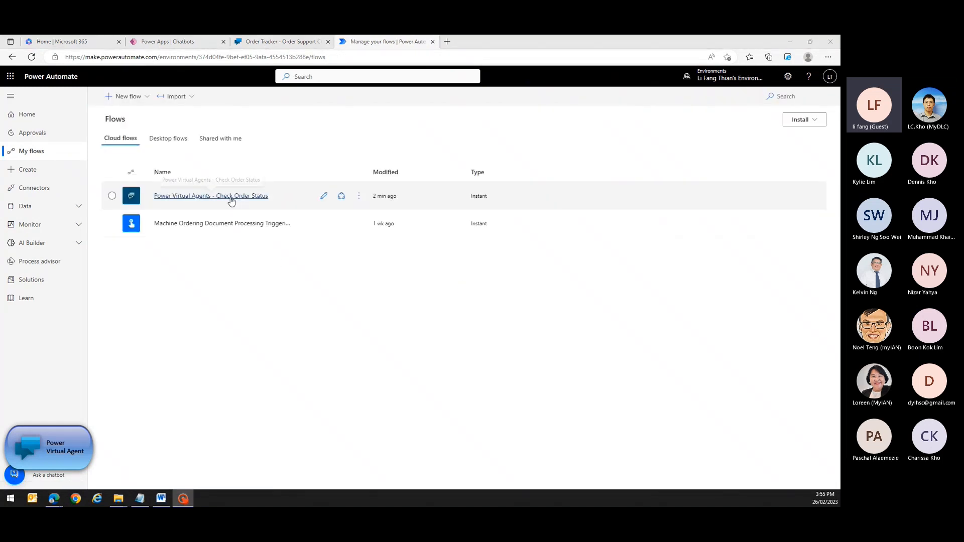
click(230, 197)
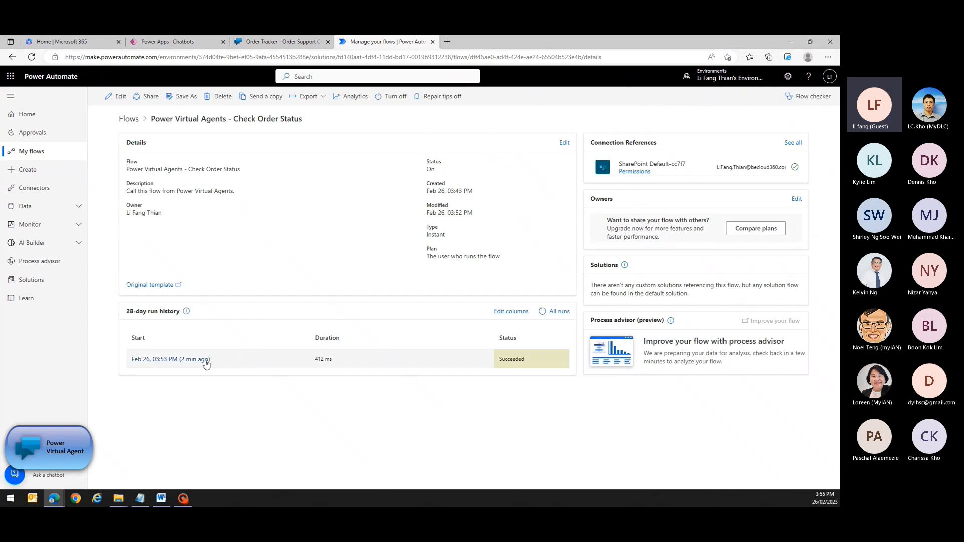
click(197, 362)
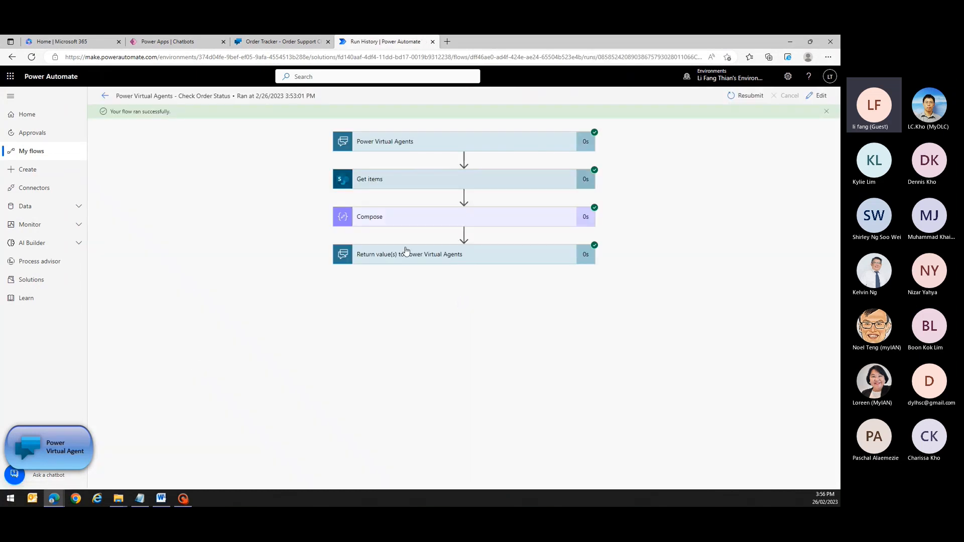
click(413, 217)
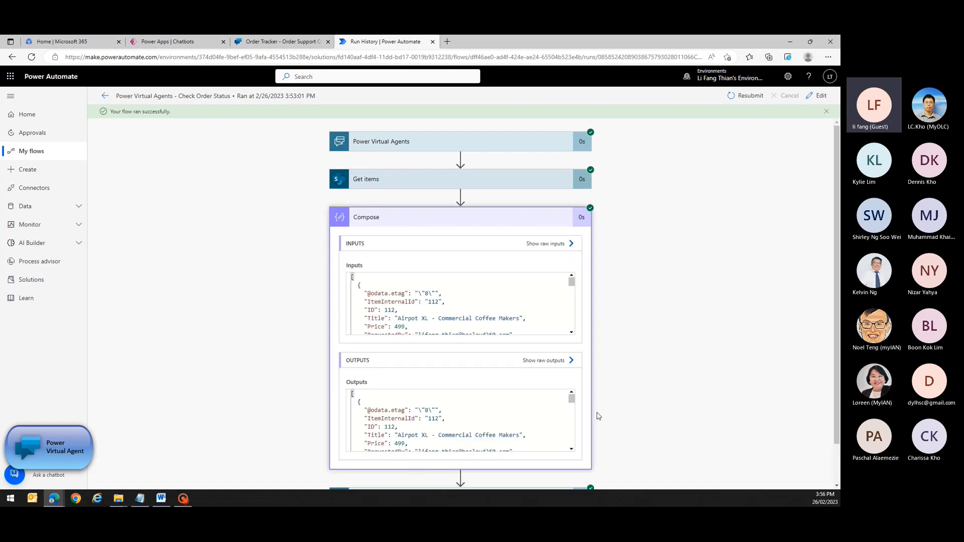
scroll(599, 416, down, 1)
Select the whole Compose output JSON and open Notepad to hold it.
key(ctrl+a)
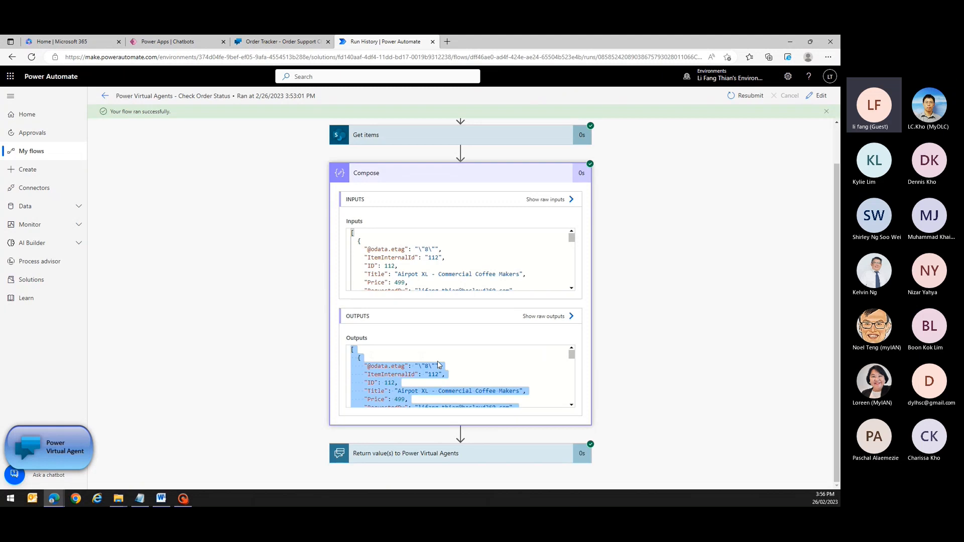
click(10, 499)
click(47, 294)
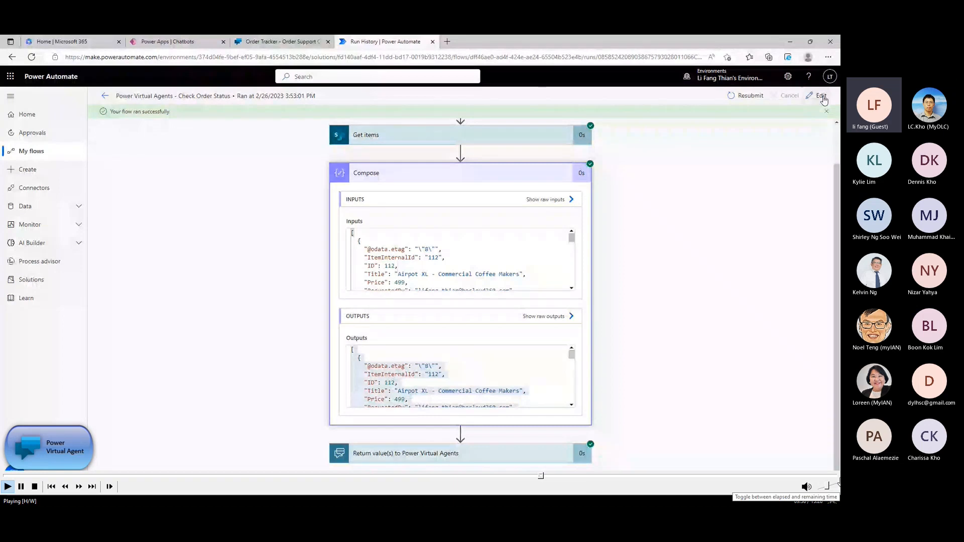
In edit mode, add a Parse JSON action right after Compose.
click(818, 95)
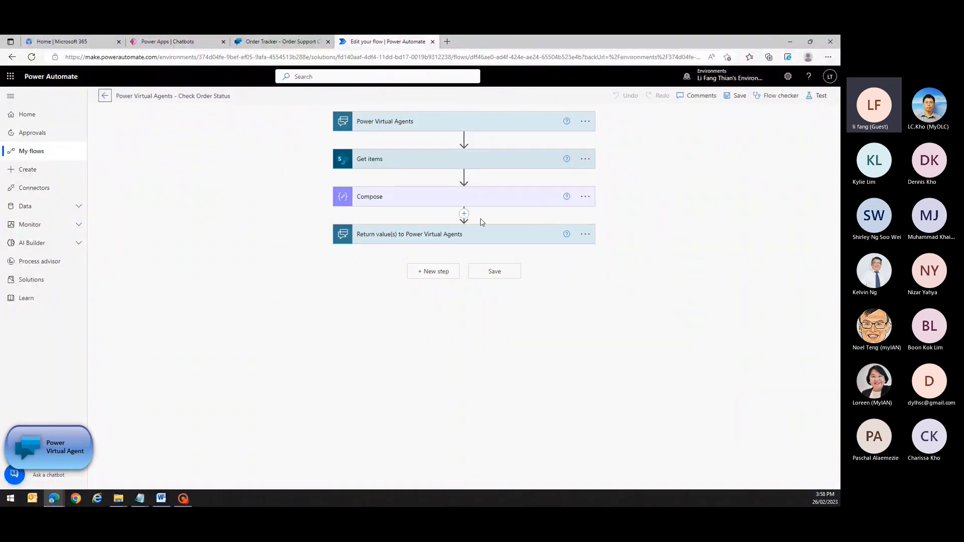
click(464, 215)
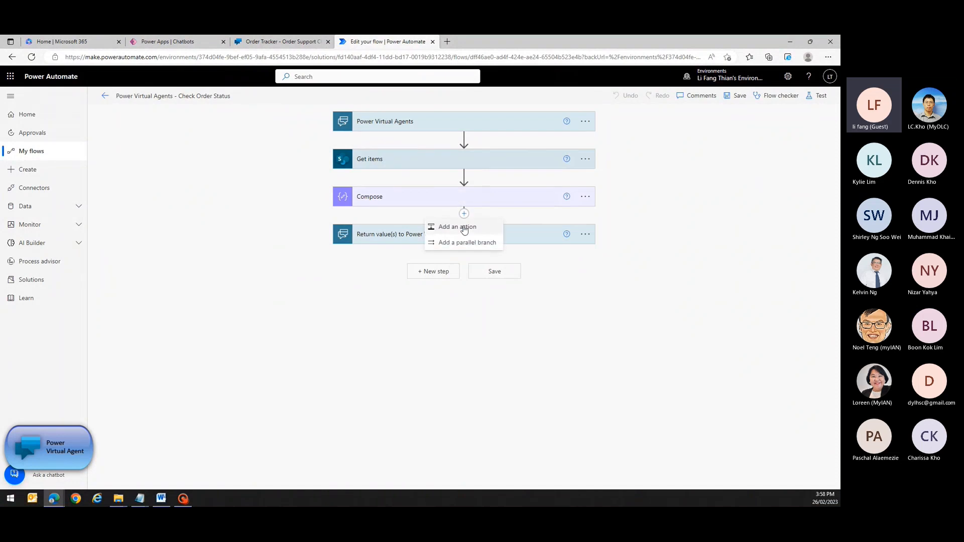
click(465, 228)
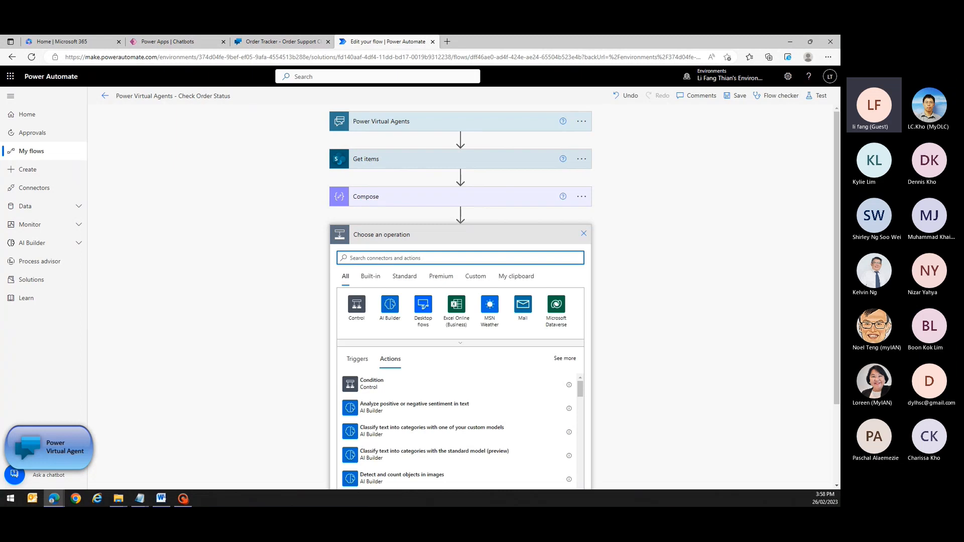
text(Pa)
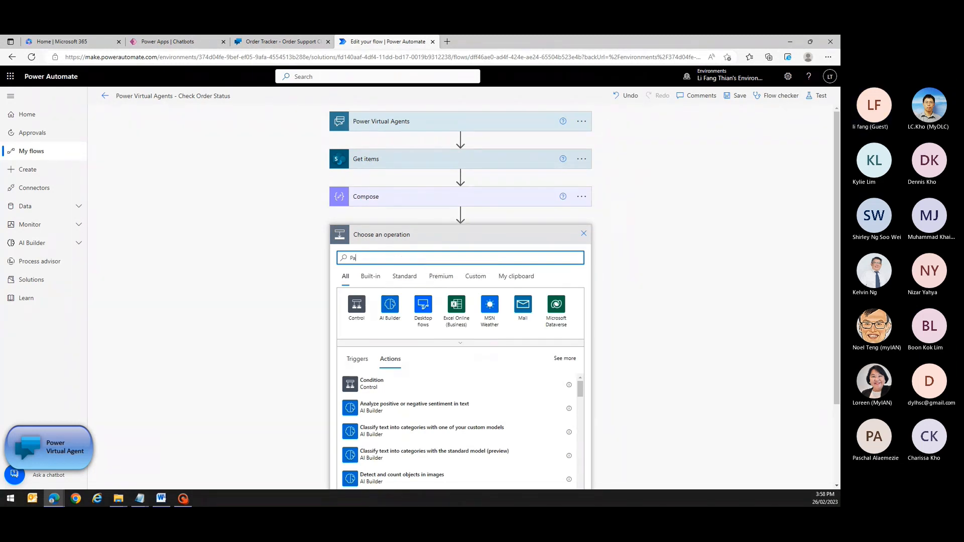
text(rse json)
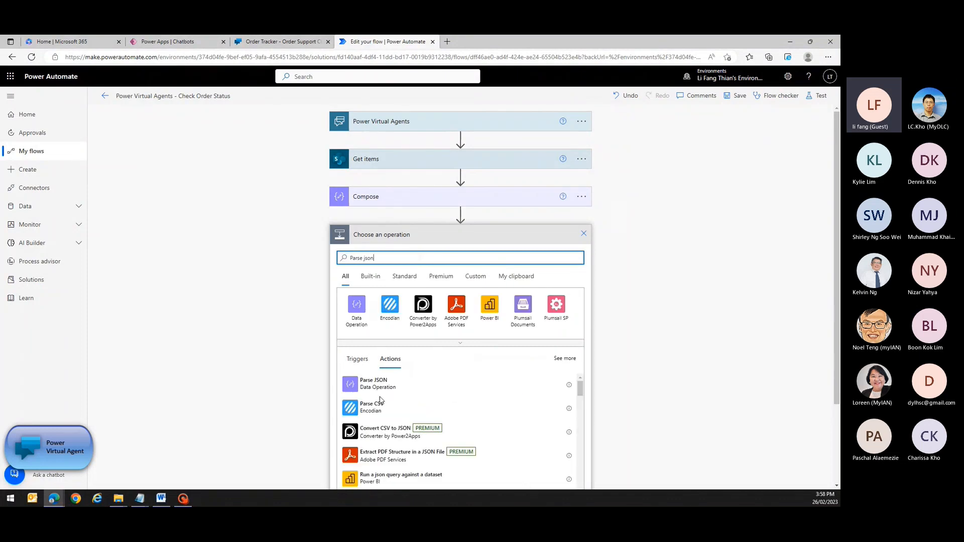
click(378, 385)
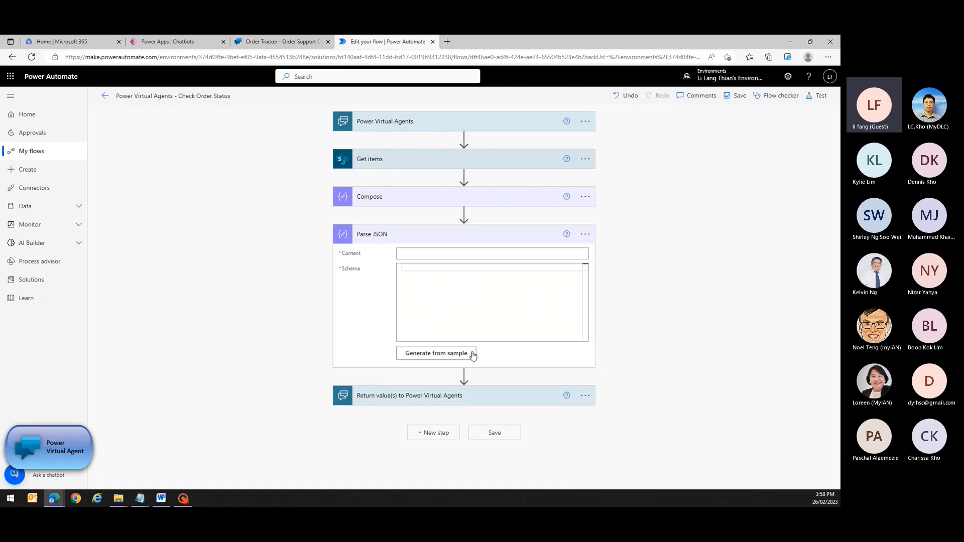
Generate the Parse JSON schema from the pasted sample output and set Content to Get items value.
click(459, 354)
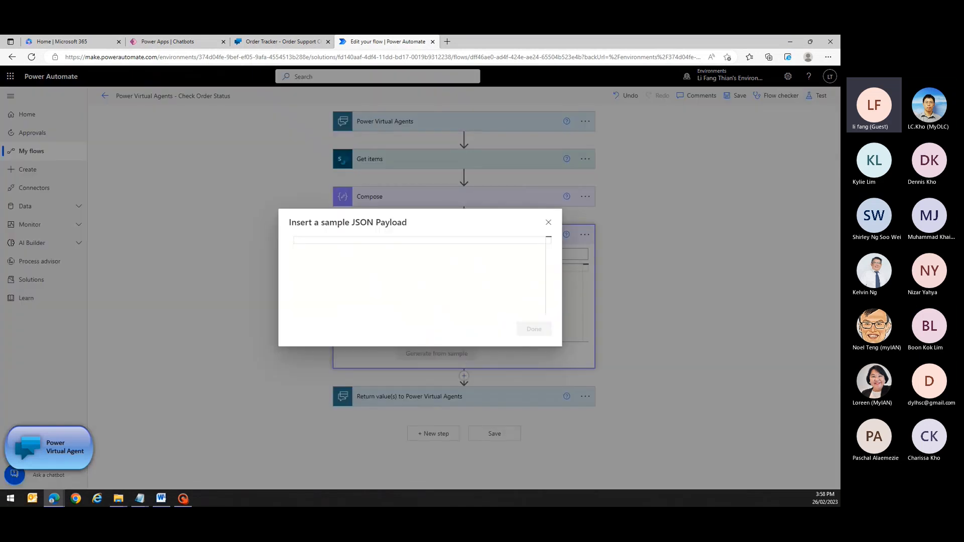
key(ctrl+v)
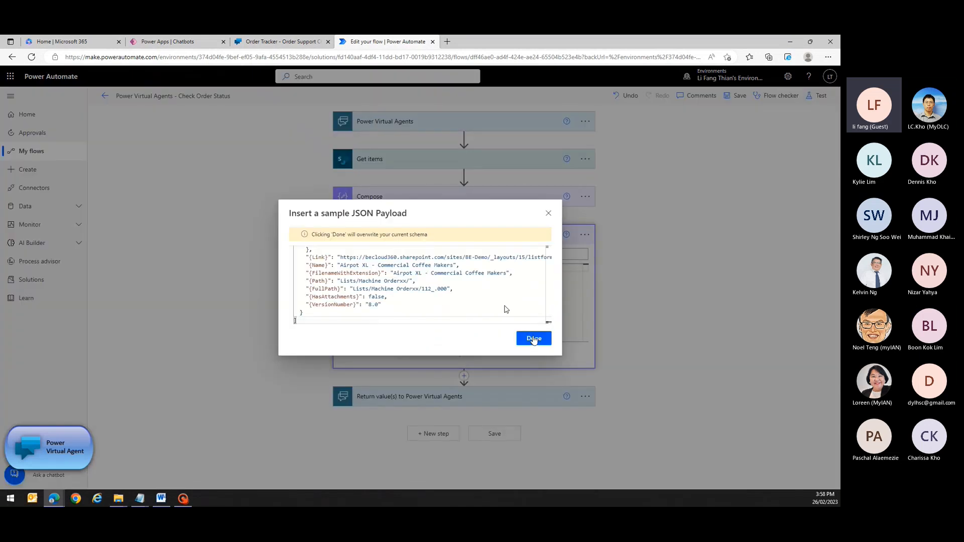
click(533, 339)
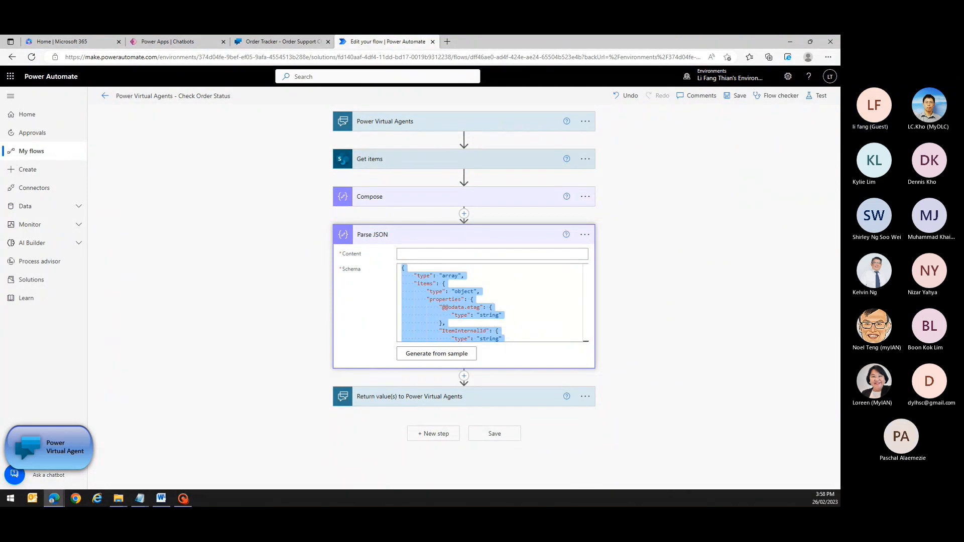
click(527, 254)
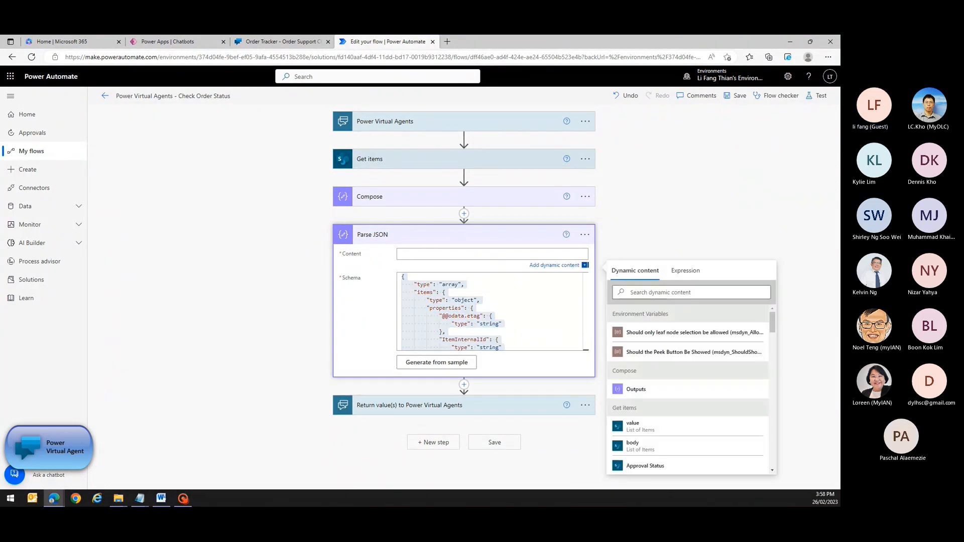
click(668, 430)
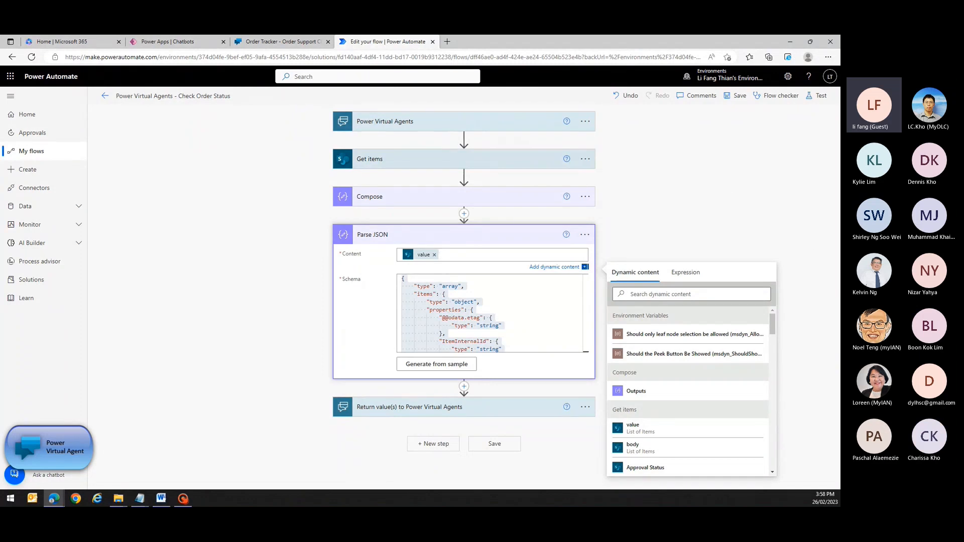
click(464, 386)
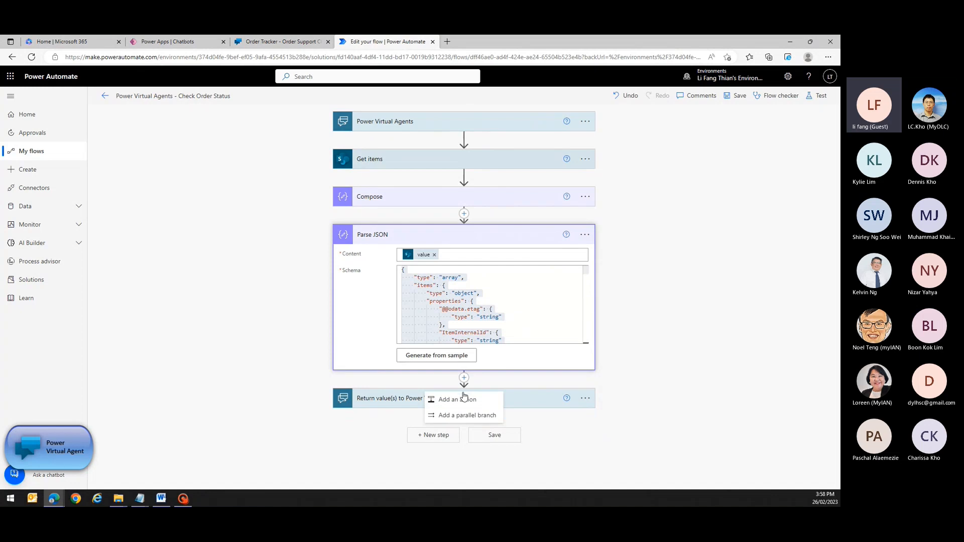
Add an Initialize variable step after Parse JSON creating a String variable named ListOfItems.
click(463, 398)
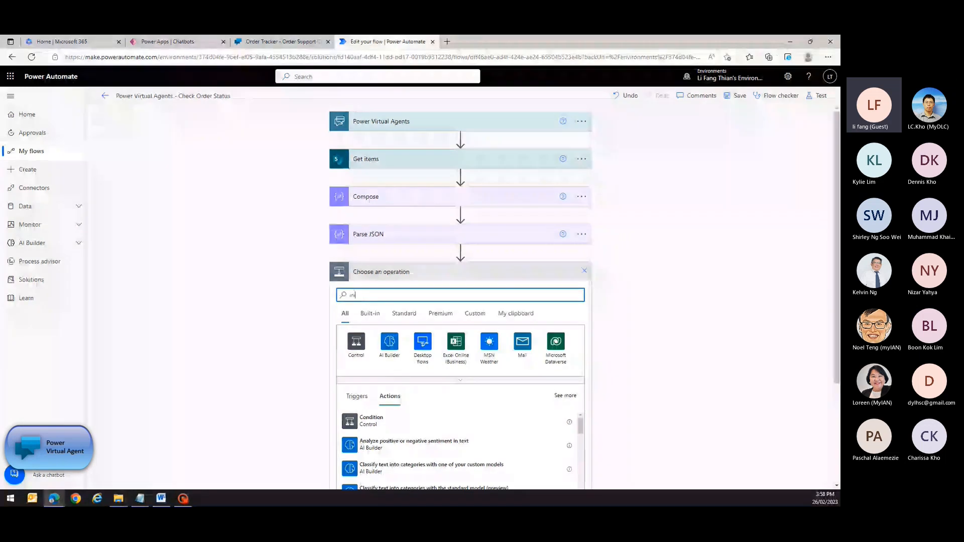
text(initiali)
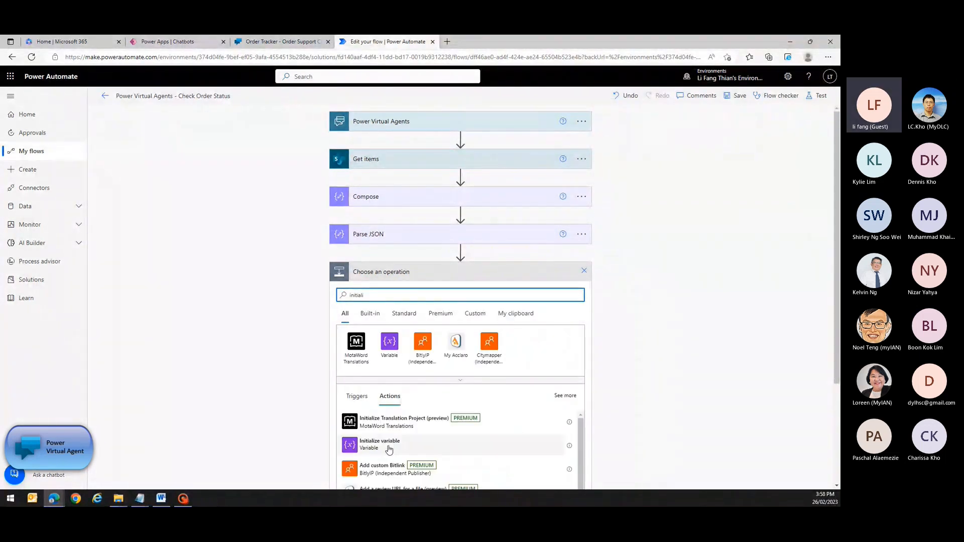
click(386, 444)
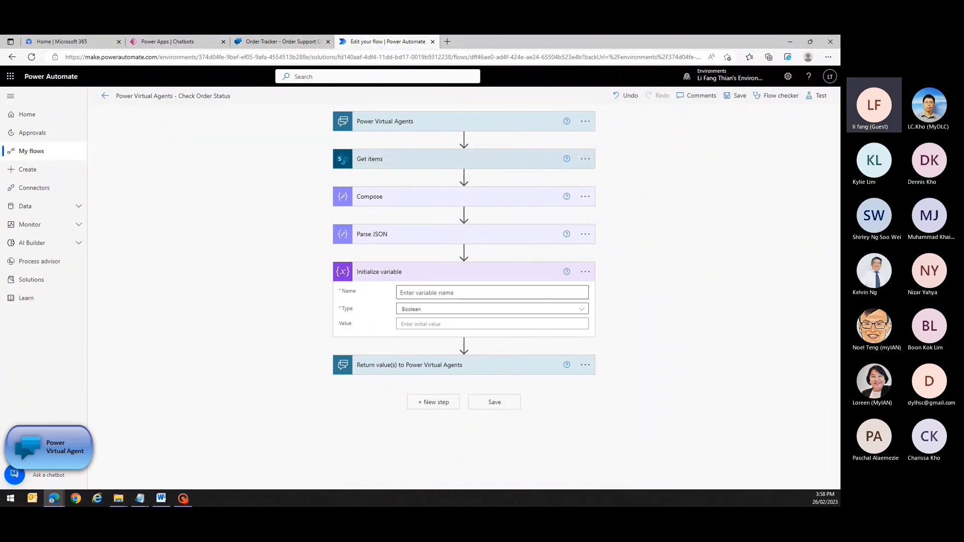
click(400, 293)
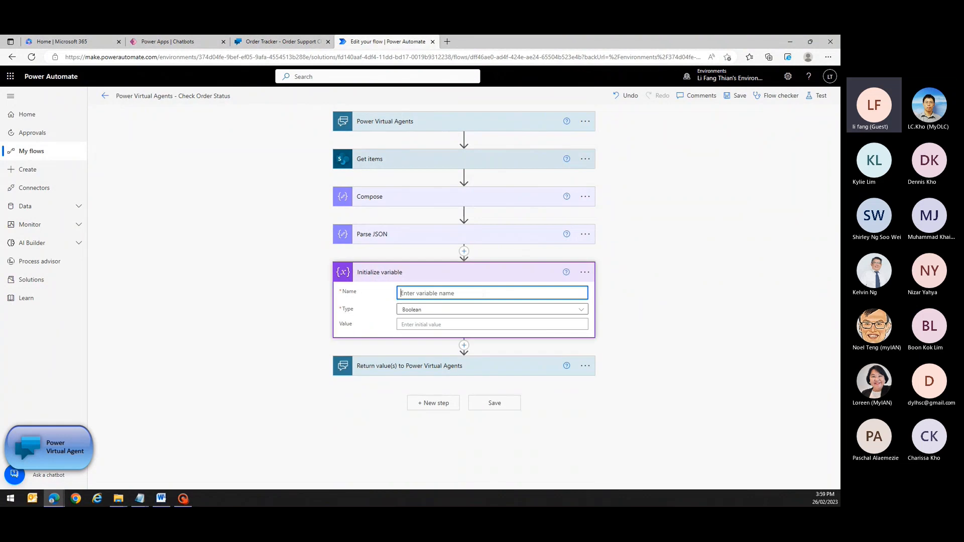
text(ListOfItems)
click(434, 310)
click(422, 373)
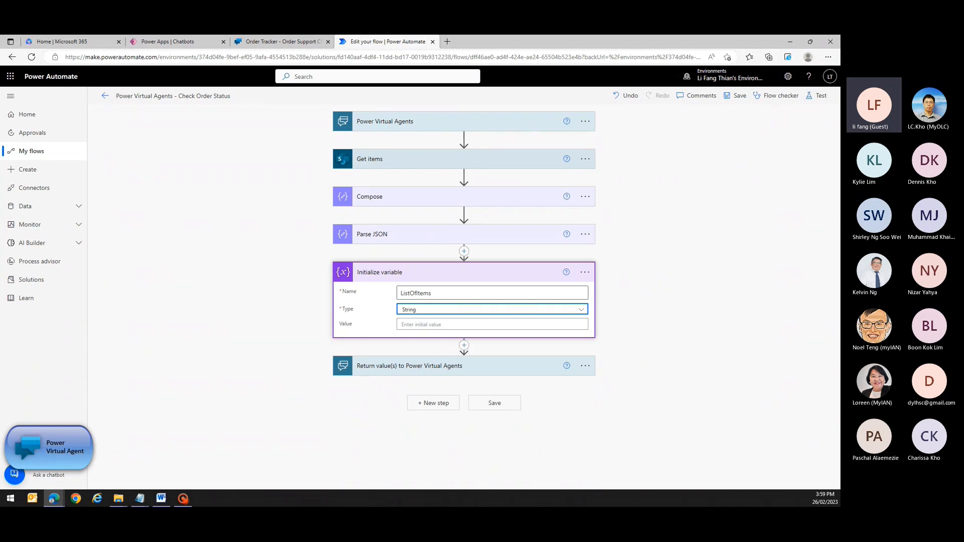
click(464, 346)
click(457, 358)
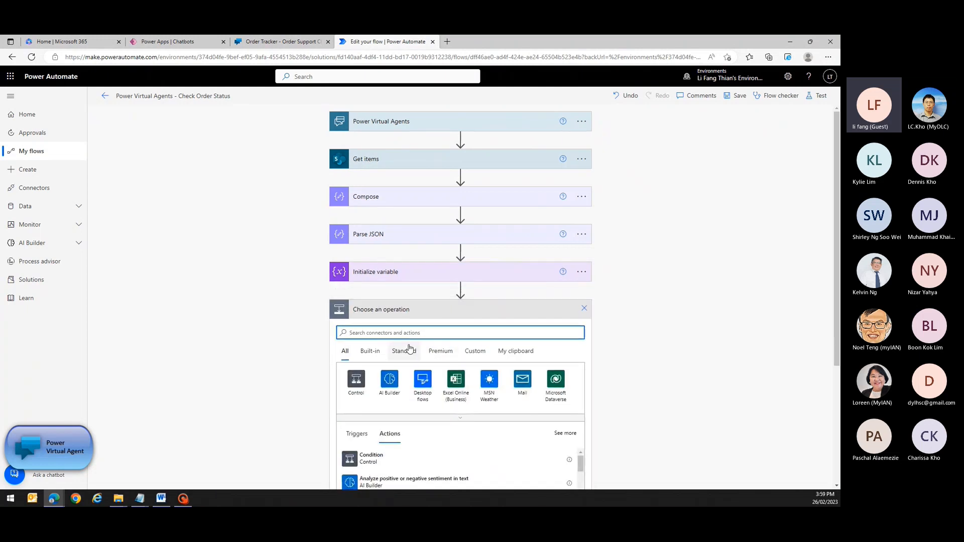
Add an Apply to each loop iterating over the Parse JSON Body output.
text(apply)
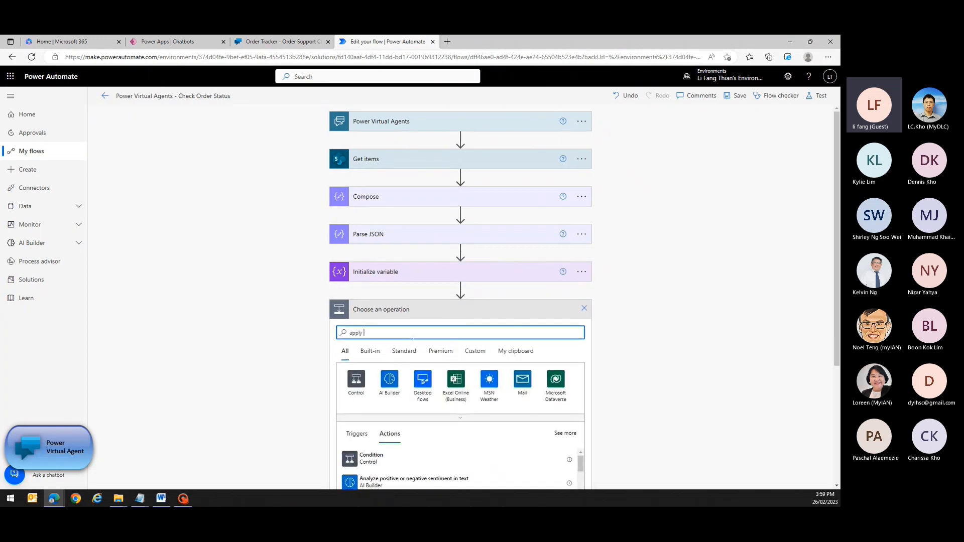
text( to )
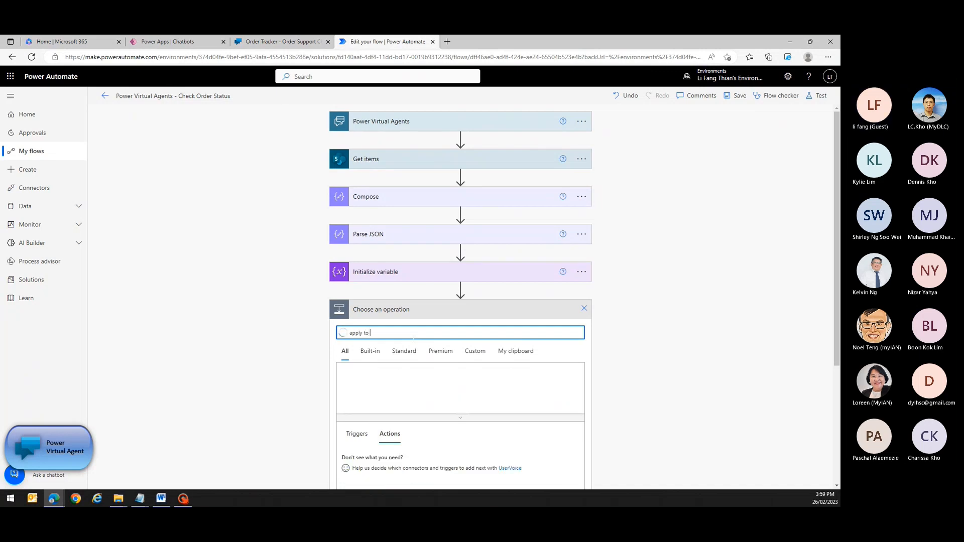
text(each)
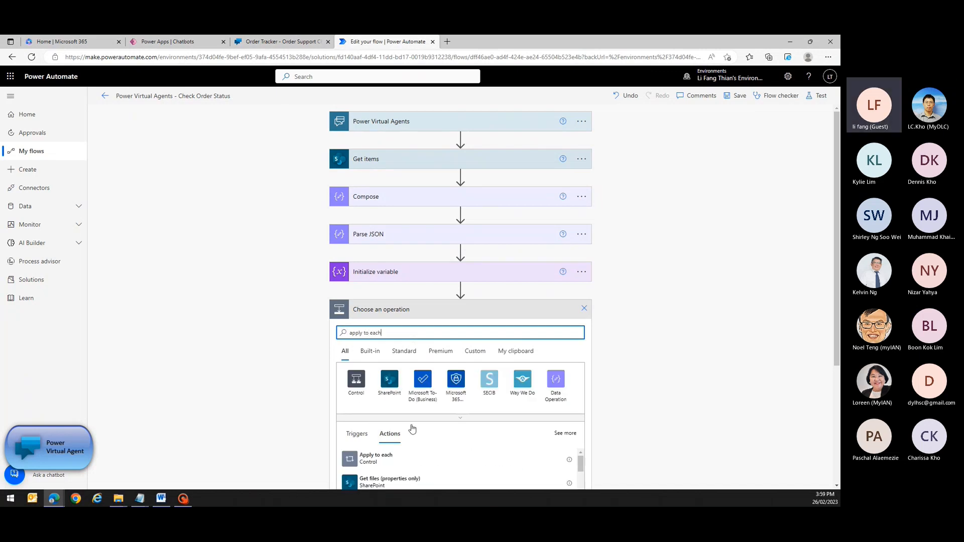
click(387, 456)
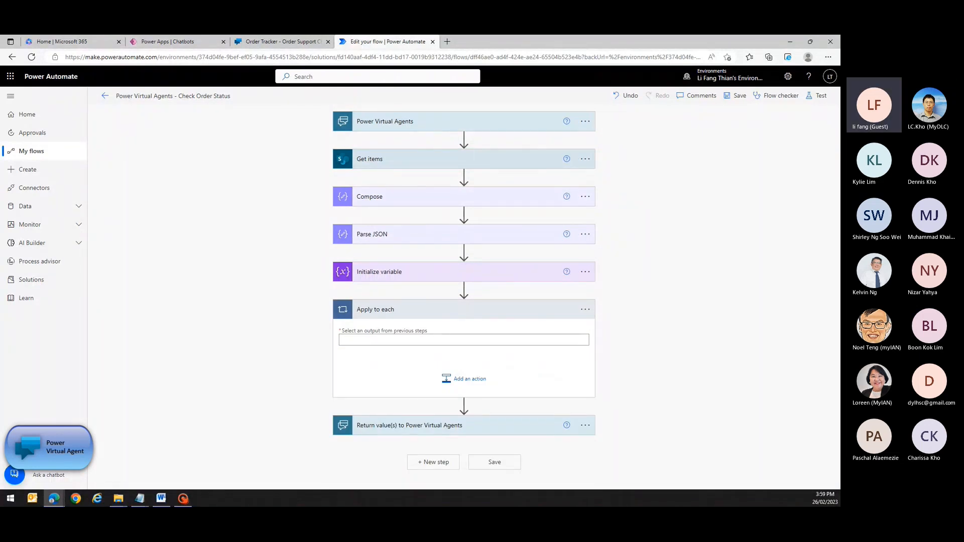
click(463, 339)
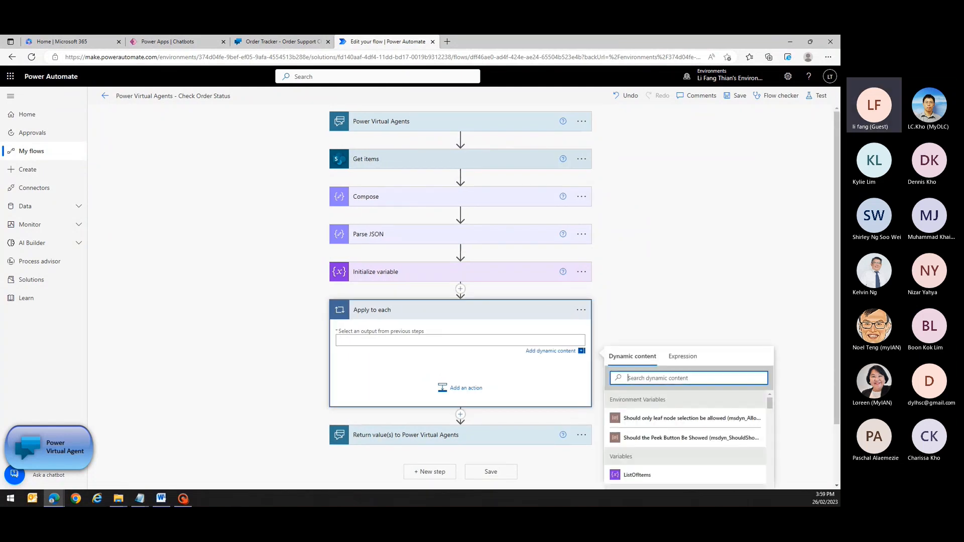
text(bod)
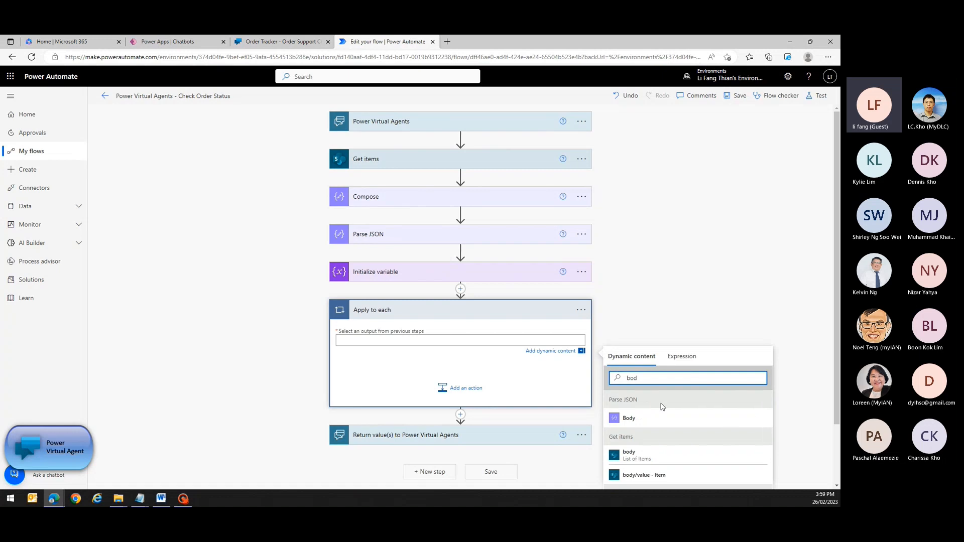
click(642, 423)
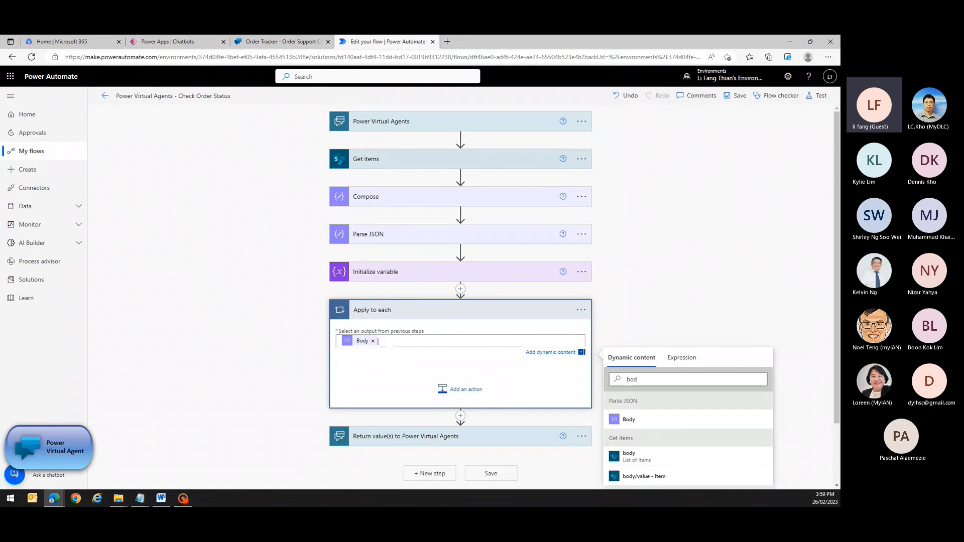
click(465, 391)
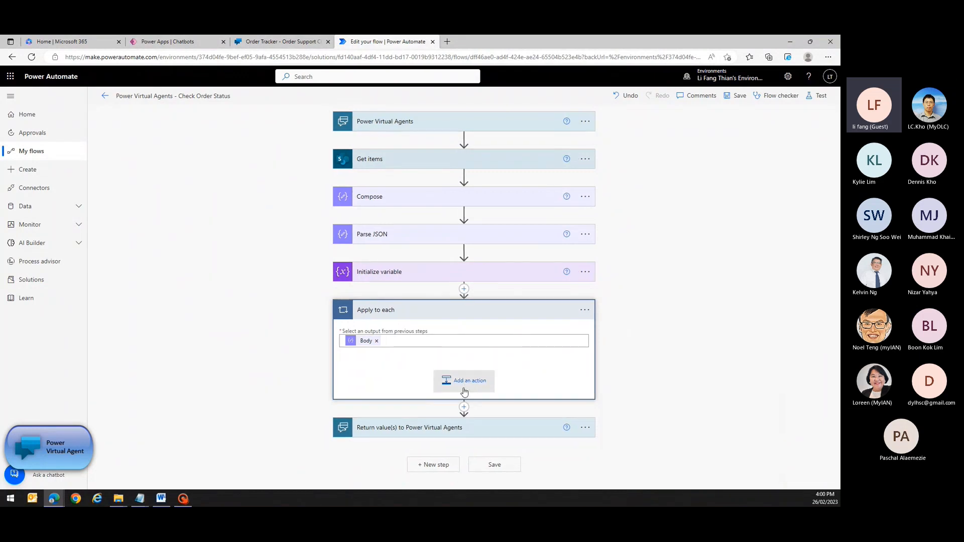
Add an Append to string variable action inside the loop, targeting ListOfItems.
click(465, 391)
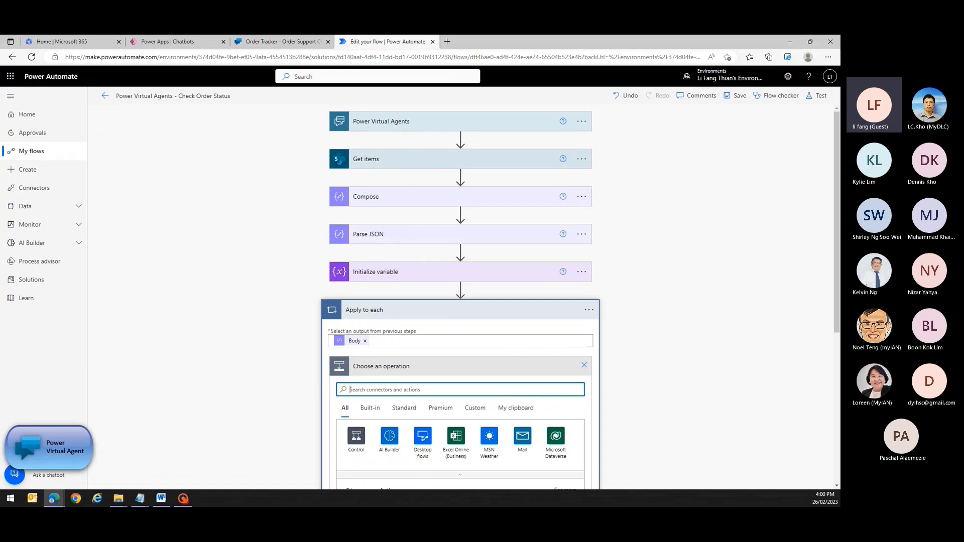
text(append to string)
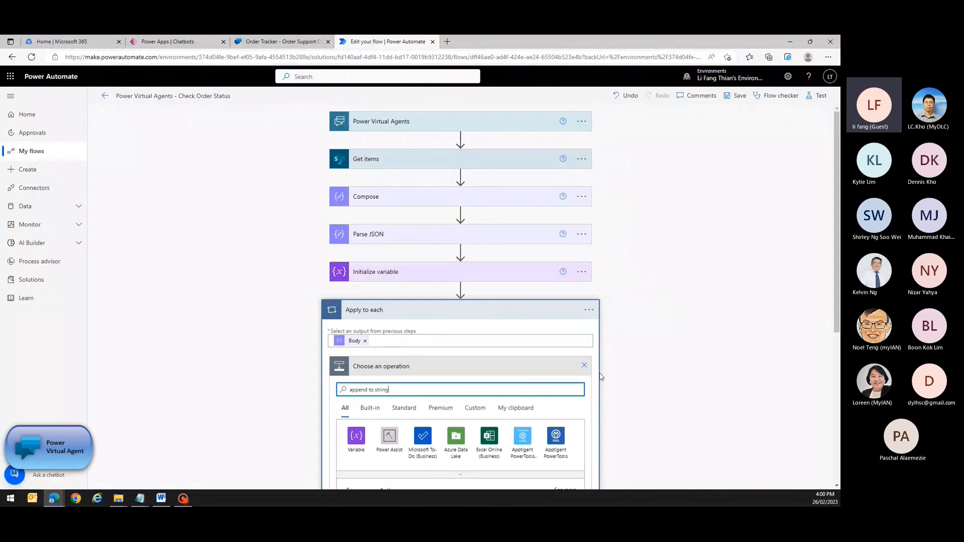
scroll(379, 407, down, 2)
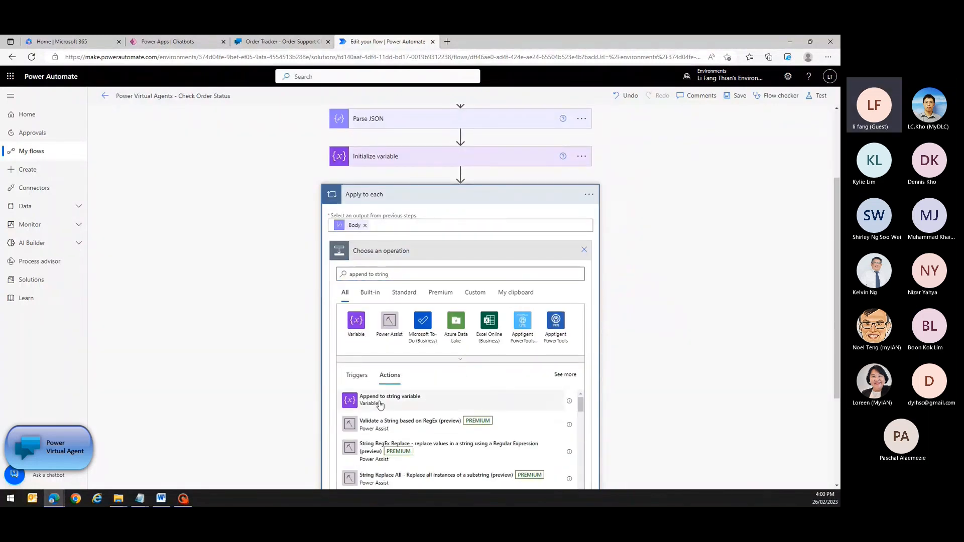
click(378, 402)
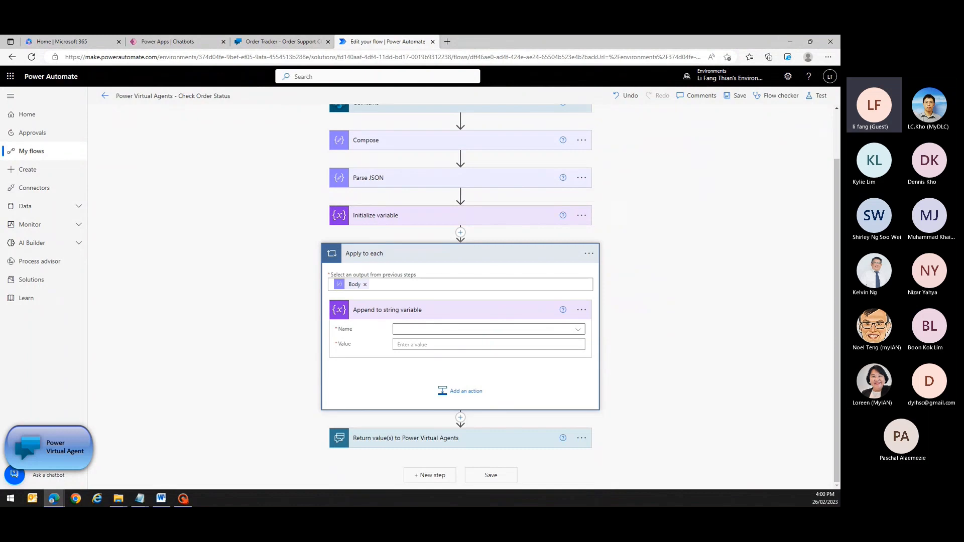
click(577, 329)
click(522, 359)
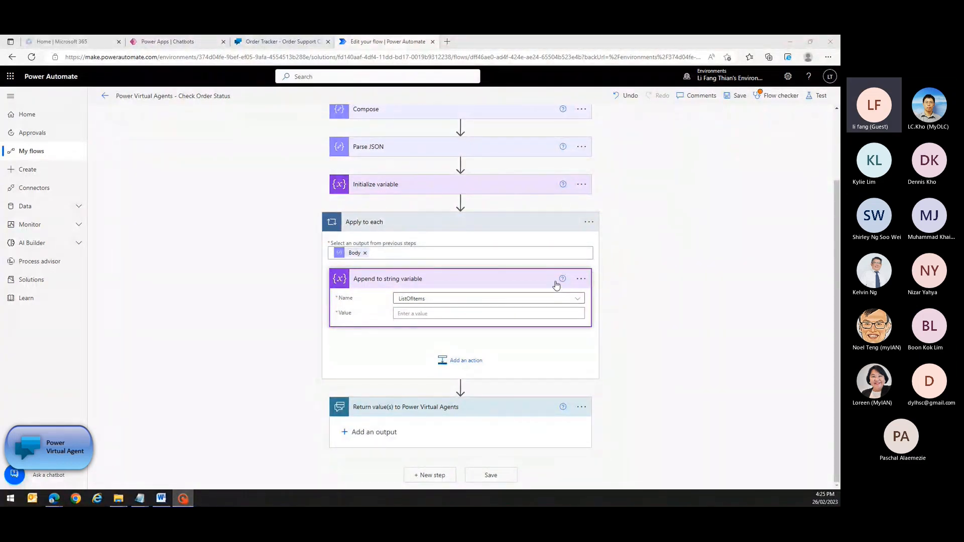
Start the appended value with a dash, then the order's ID and Title tokens and a comma.
click(542, 313)
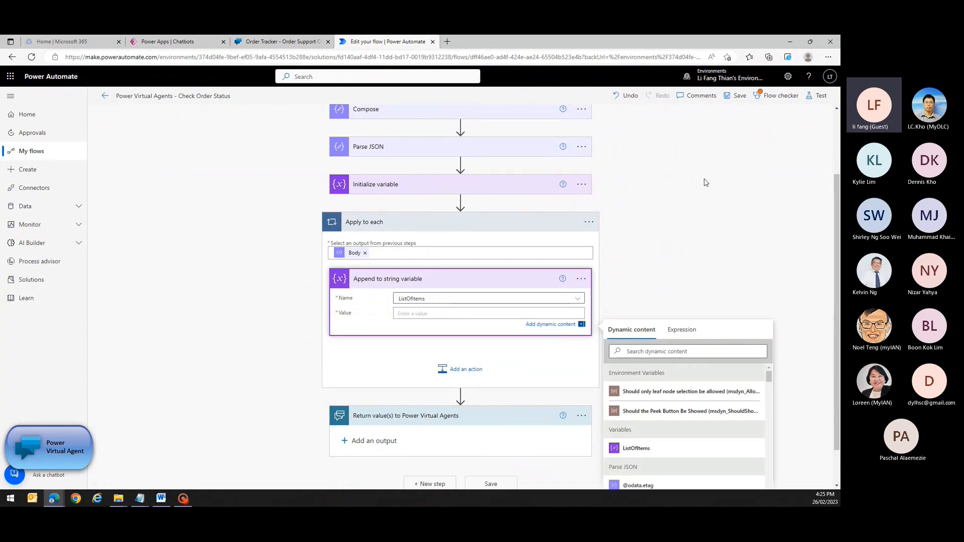
text(-)
click(662, 348)
text(id)
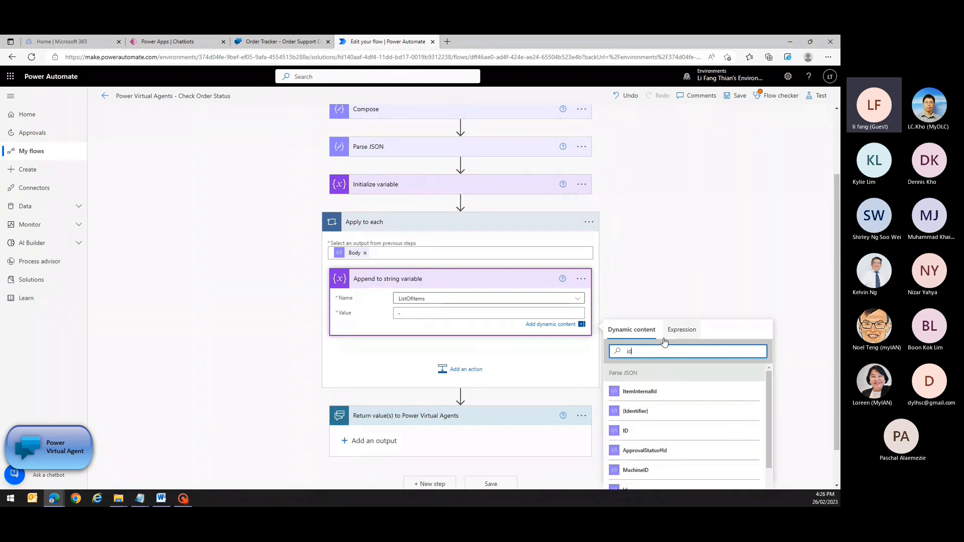
click(630, 433)
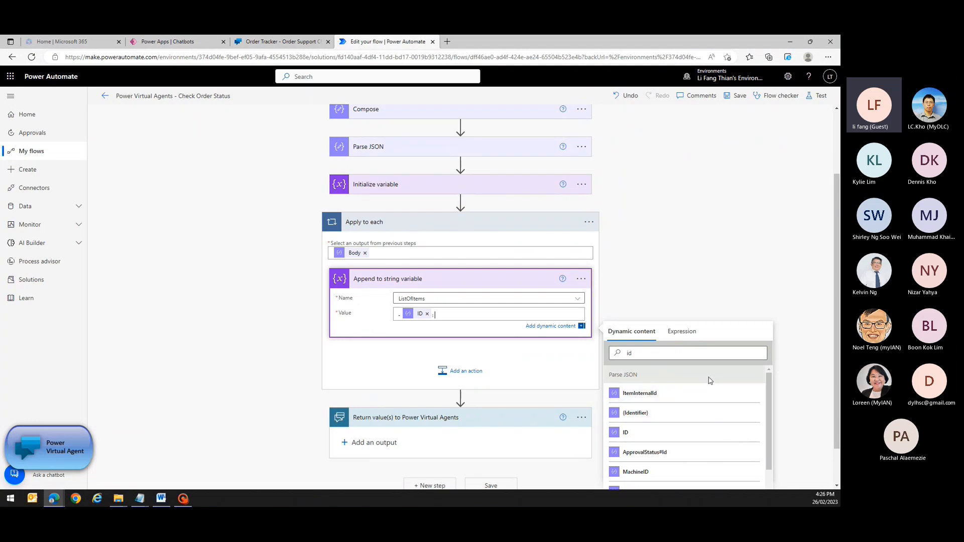
double_click(629, 353)
text(tit)
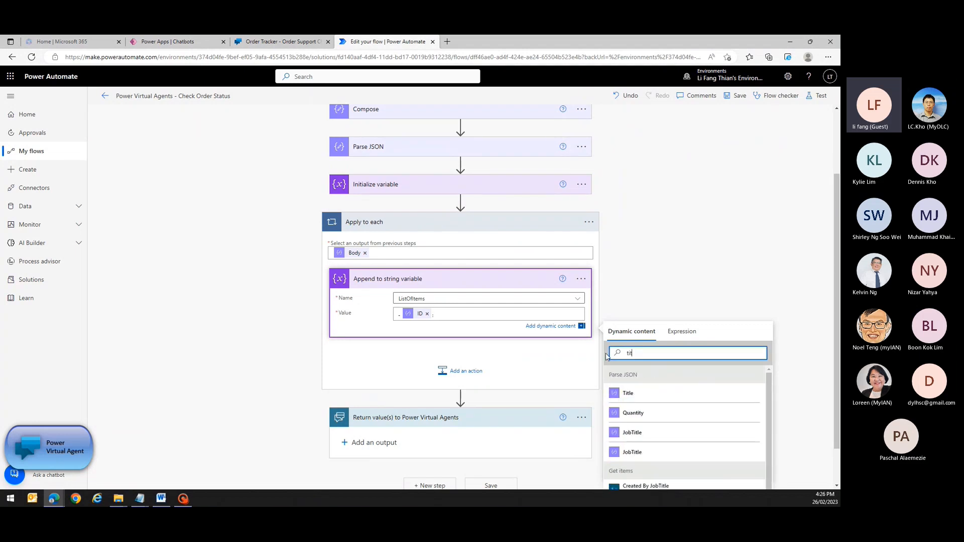
click(626, 395)
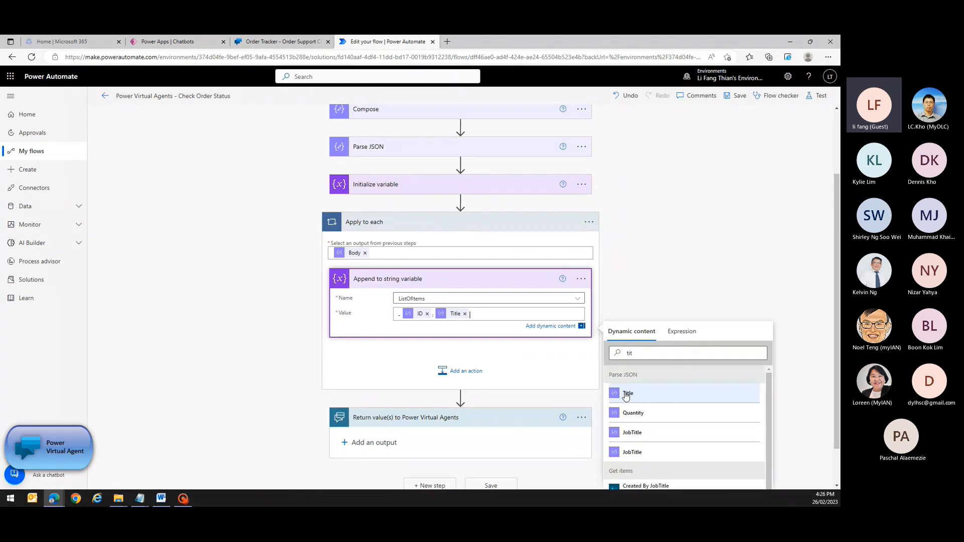
text(,)
Add the Price, ApprovedDate and RequestDate tokens to the value, separated by commas.
double_click(629, 352)
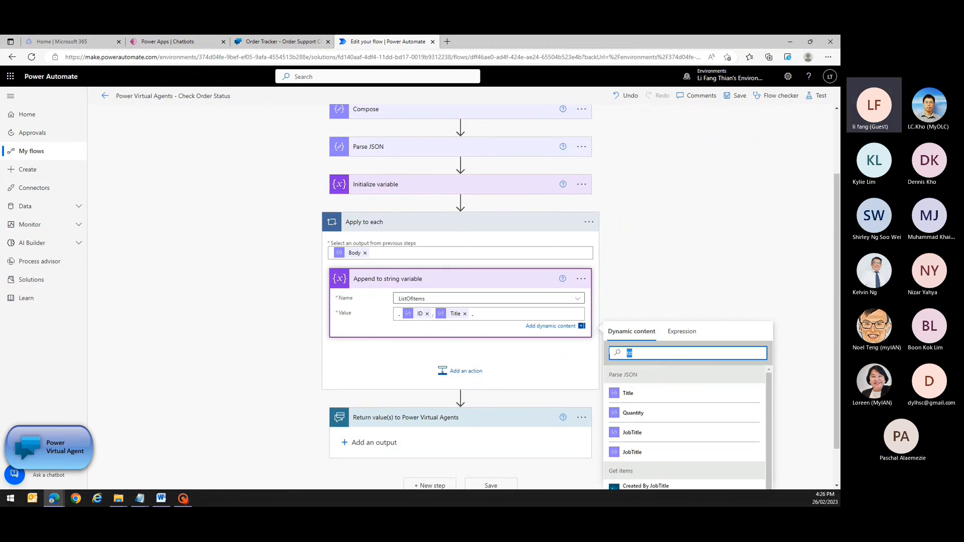
text(Pr)
click(629, 414)
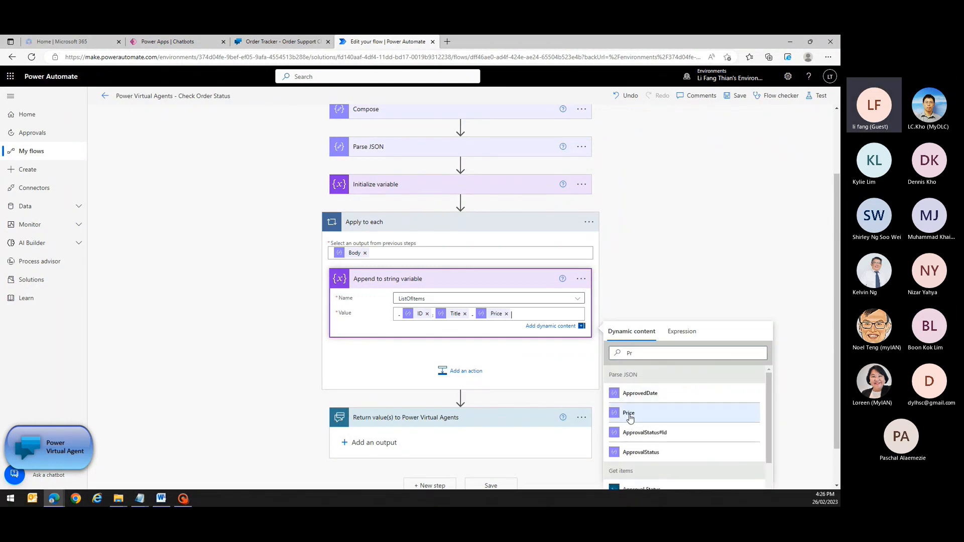
text(,)
double_click(628, 353)
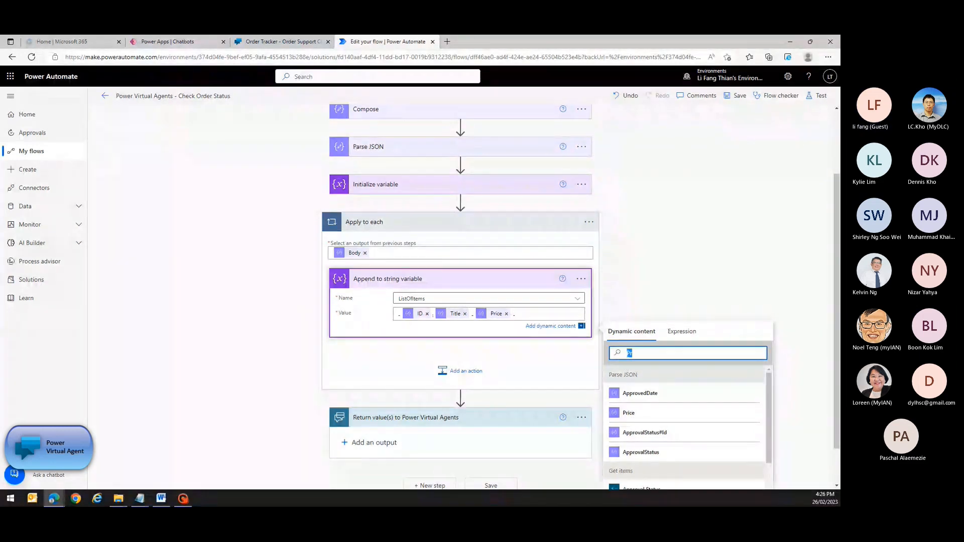
text(ap)
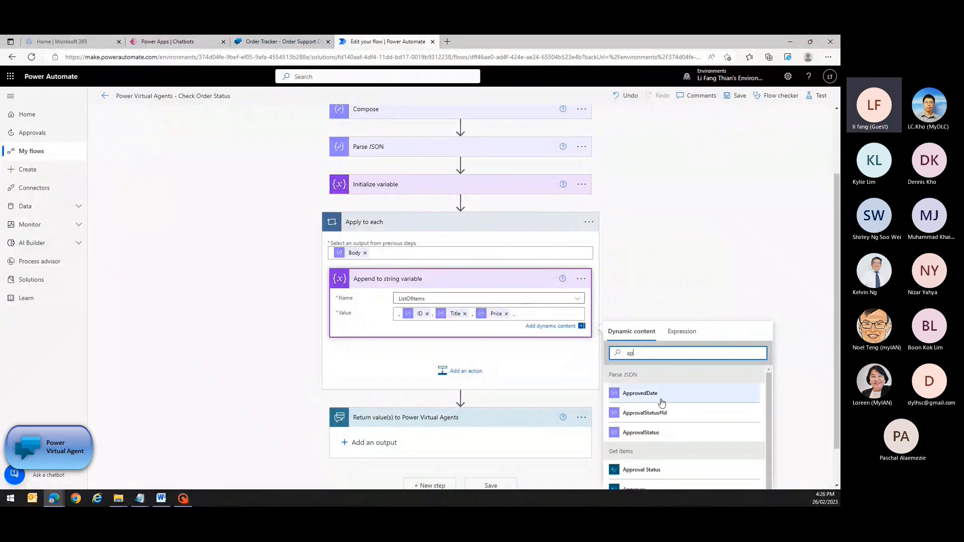
click(659, 397)
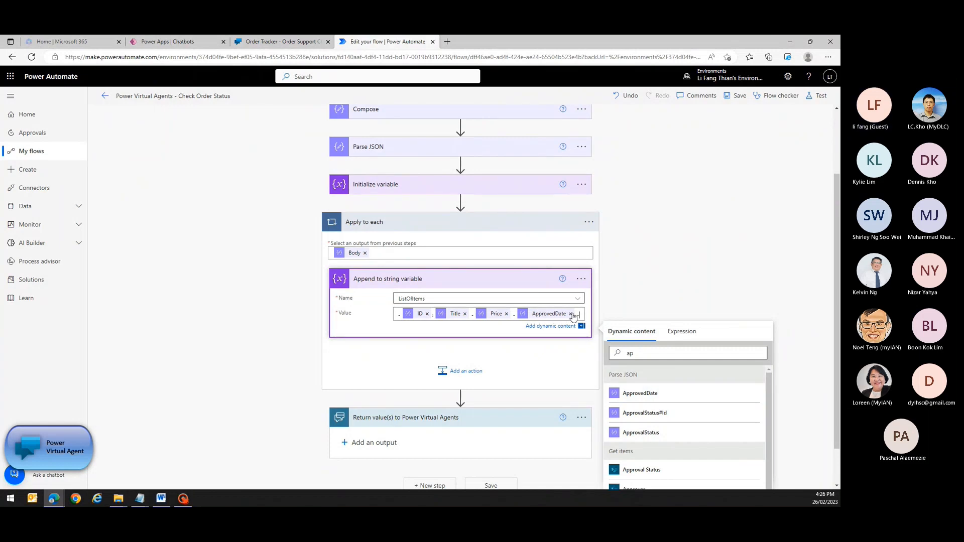
double_click(629, 352)
text(es)
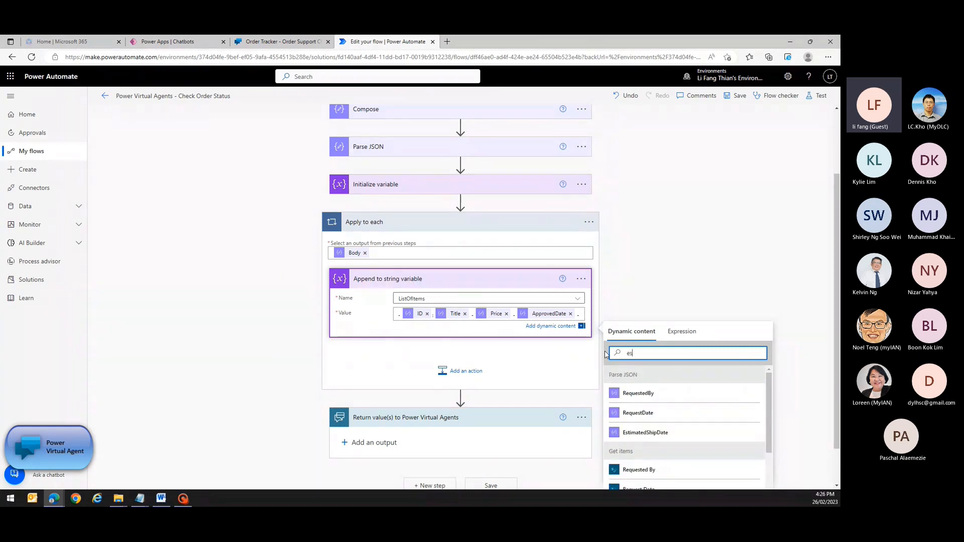
click(610, 432)
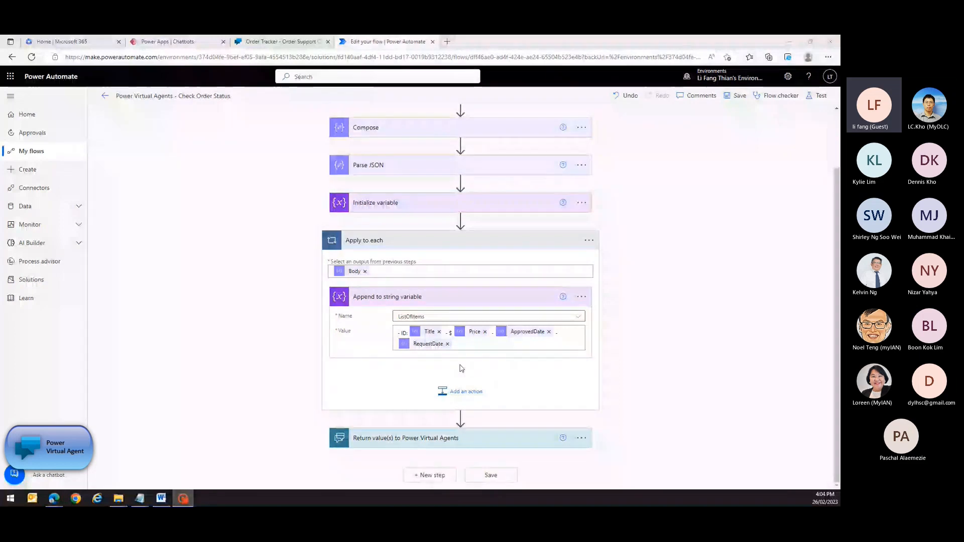
Add a FoundOrders text output returning ListOfItems to the bot, then save the flow.
click(459, 439)
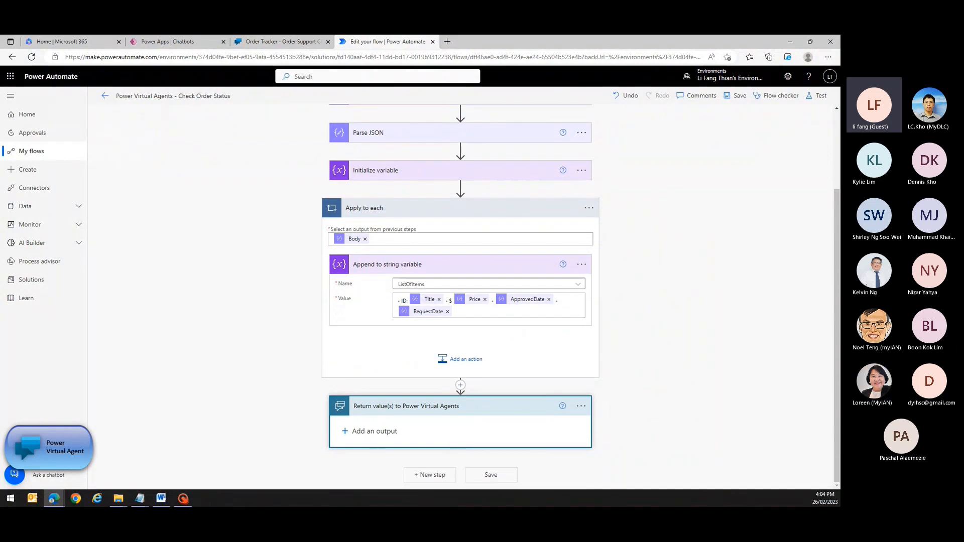
click(372, 433)
click(357, 448)
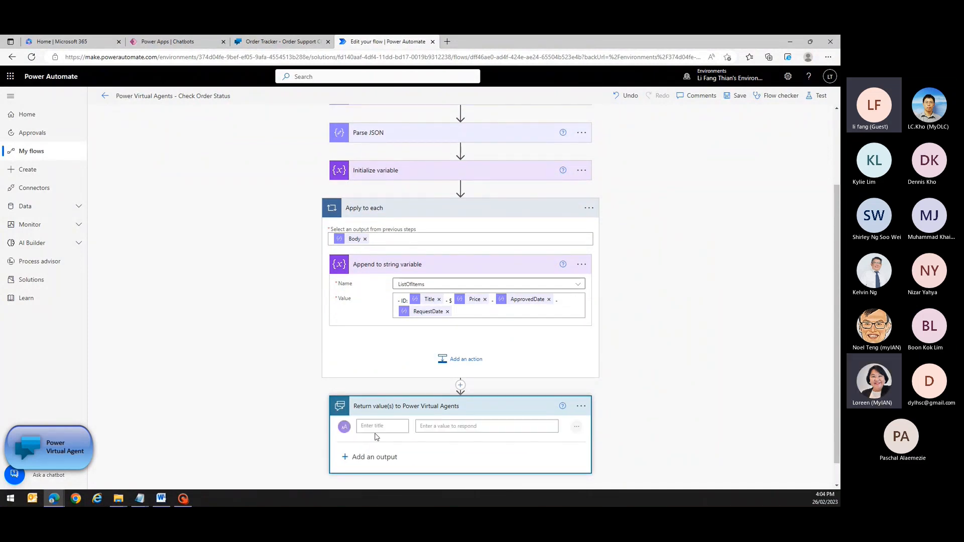
text(fou)
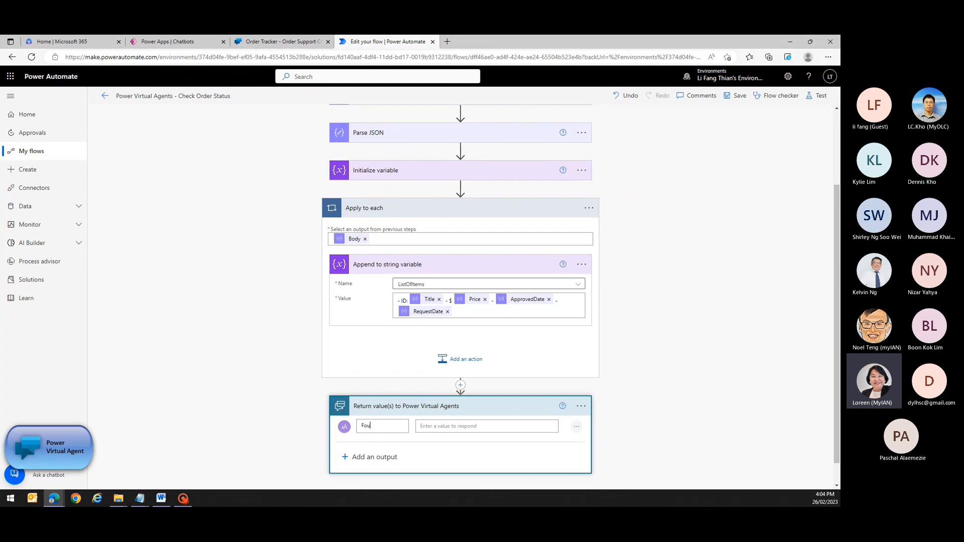
text(ndOrders)
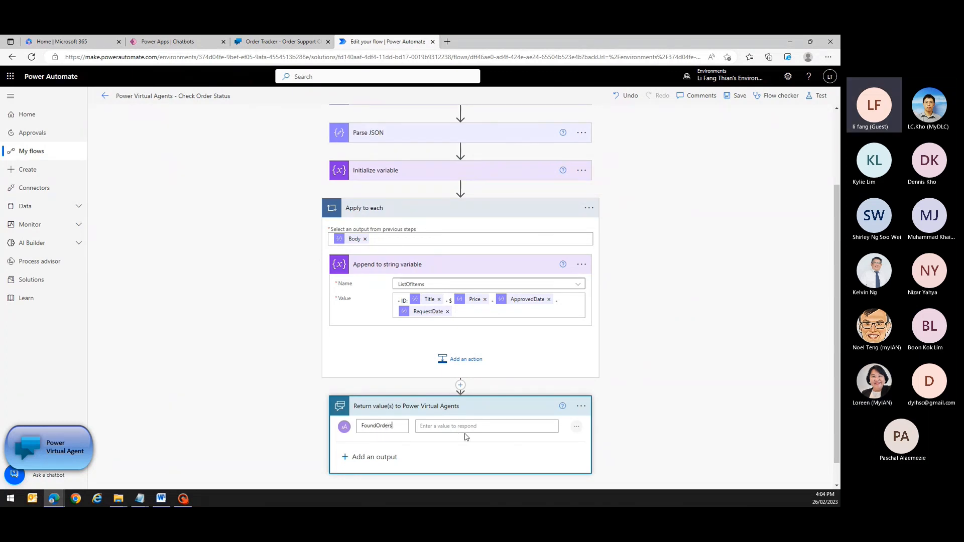
click(421, 425)
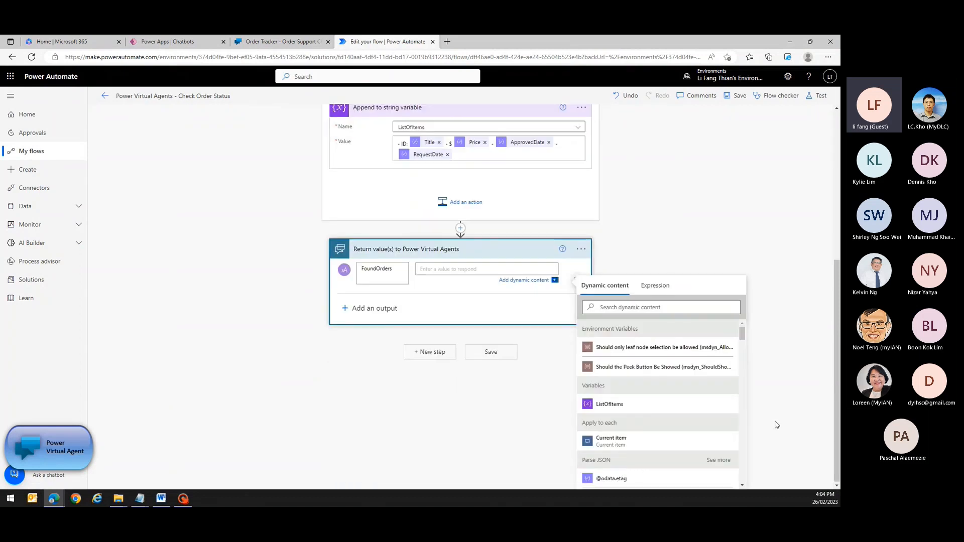
click(619, 410)
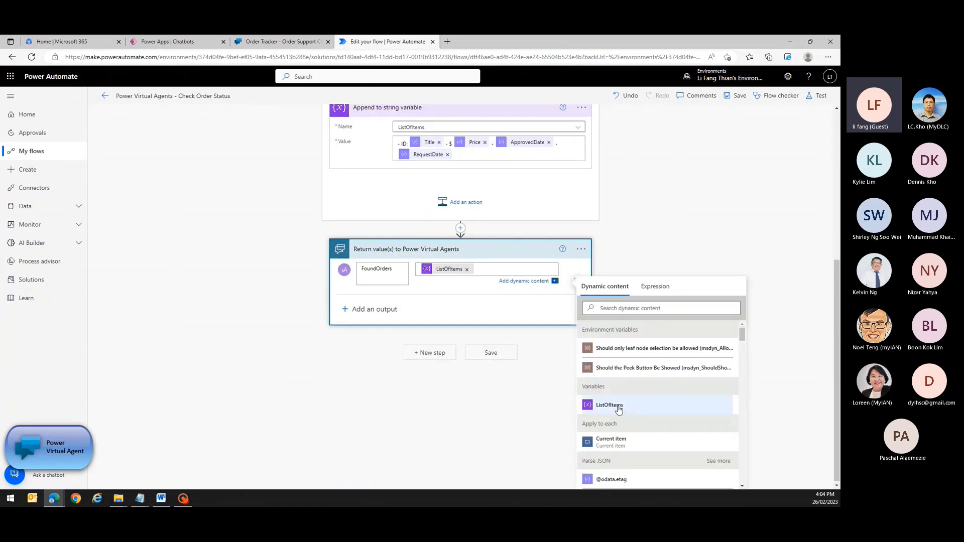
click(509, 380)
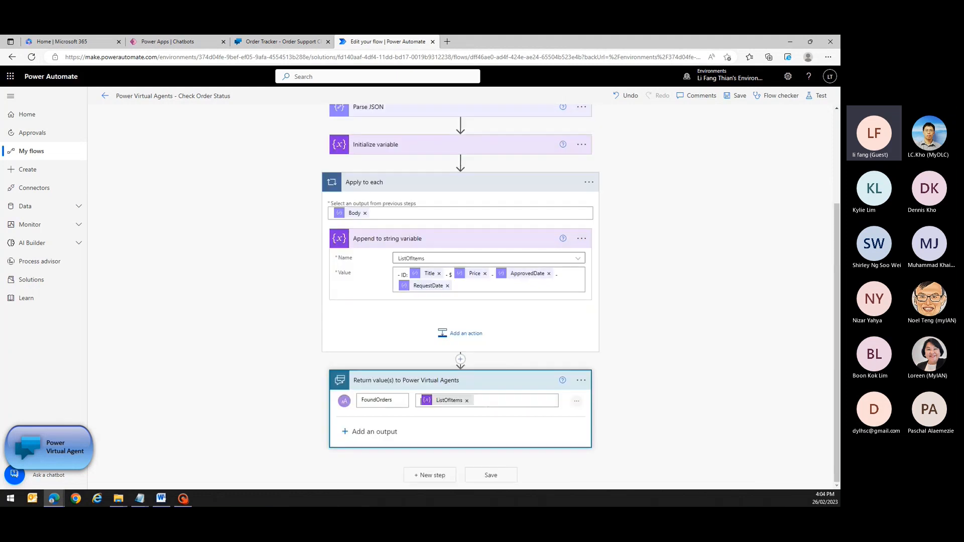
click(485, 474)
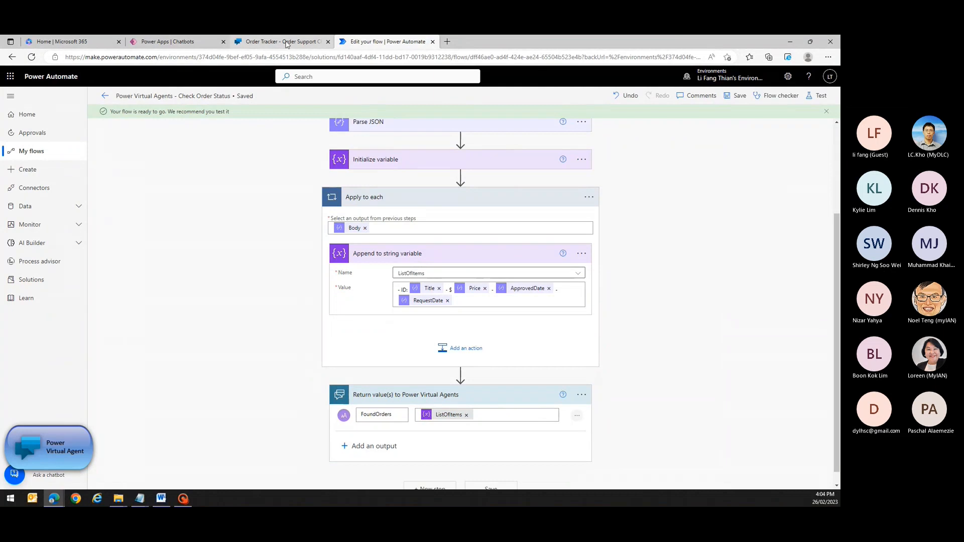
In the Order Tracker topic, refresh the flow action so FoundOrders appears as its output.
click(283, 43)
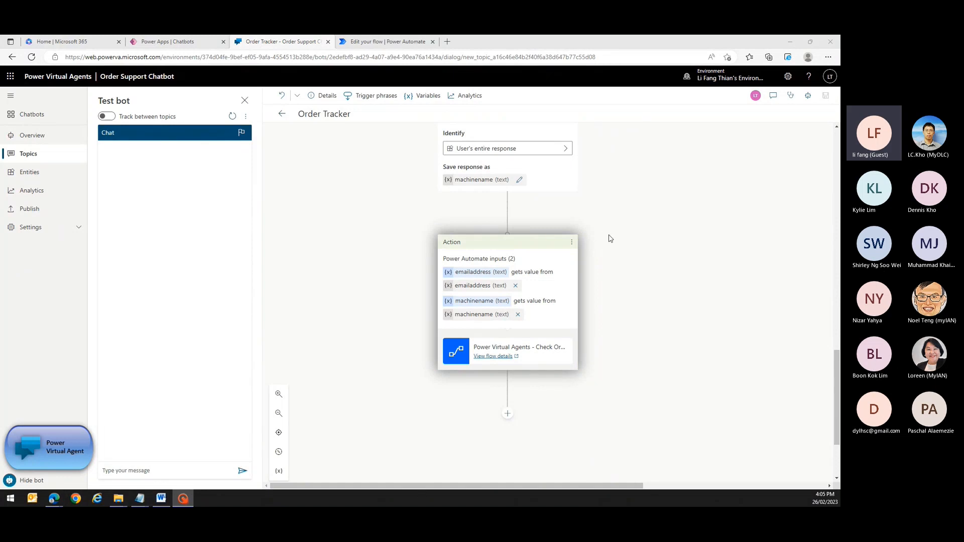
click(572, 244)
click(572, 243)
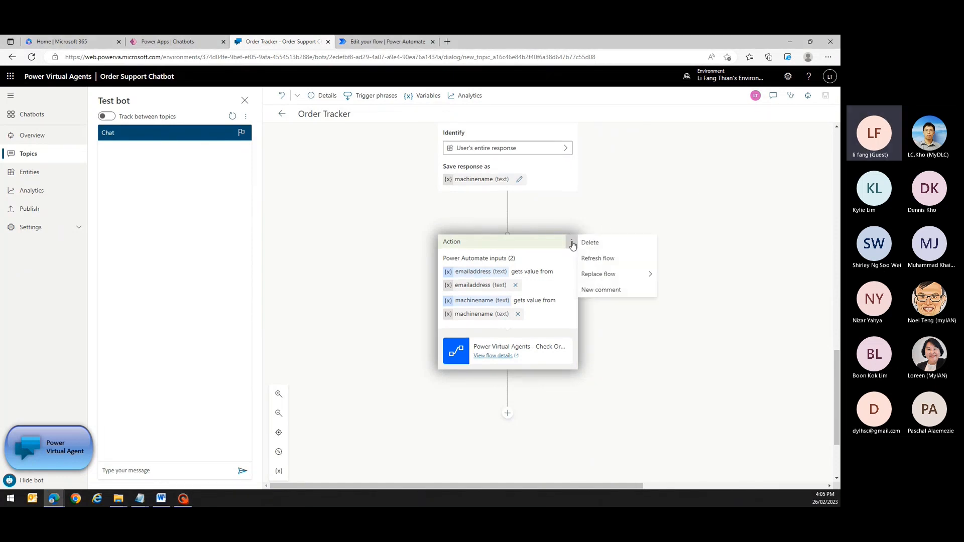
click(594, 261)
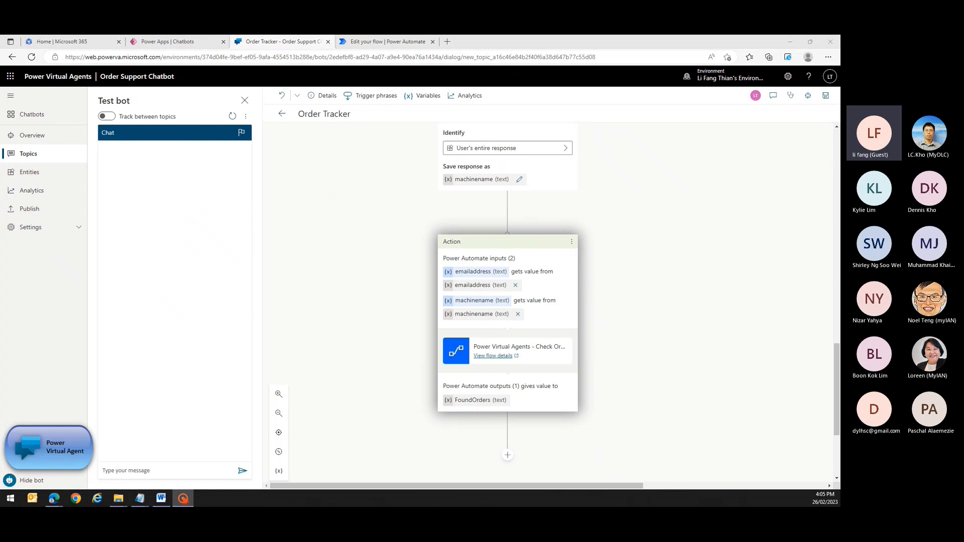
click(507, 455)
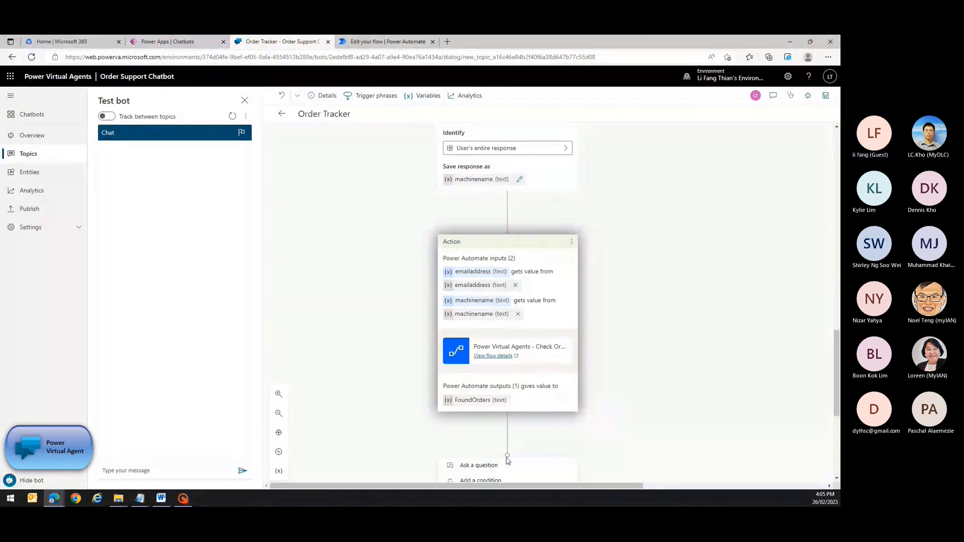
scroll(537, 441, down, 5)
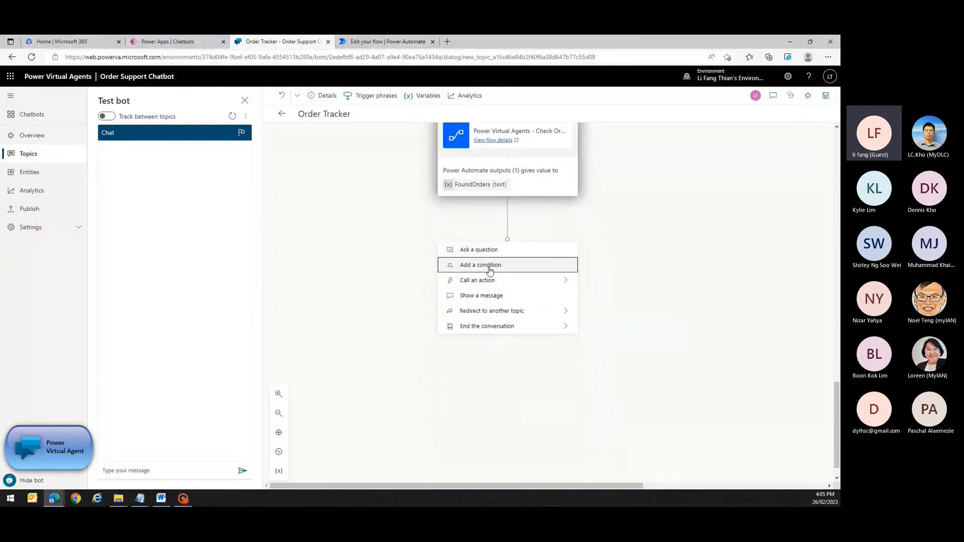
Add a message 'We were locate your order. Your order detaukss is:' followed by the FoundOrders variable.
click(481, 295)
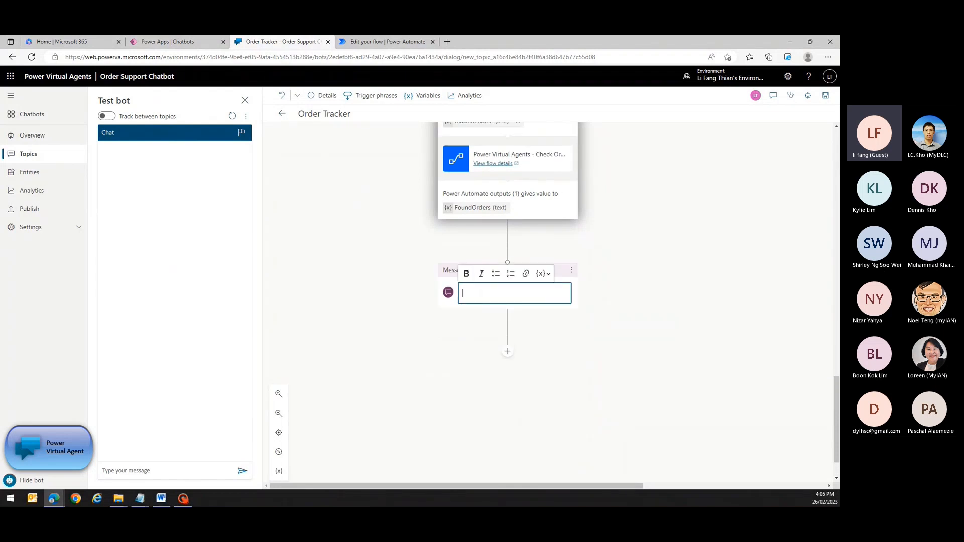
text(We were)
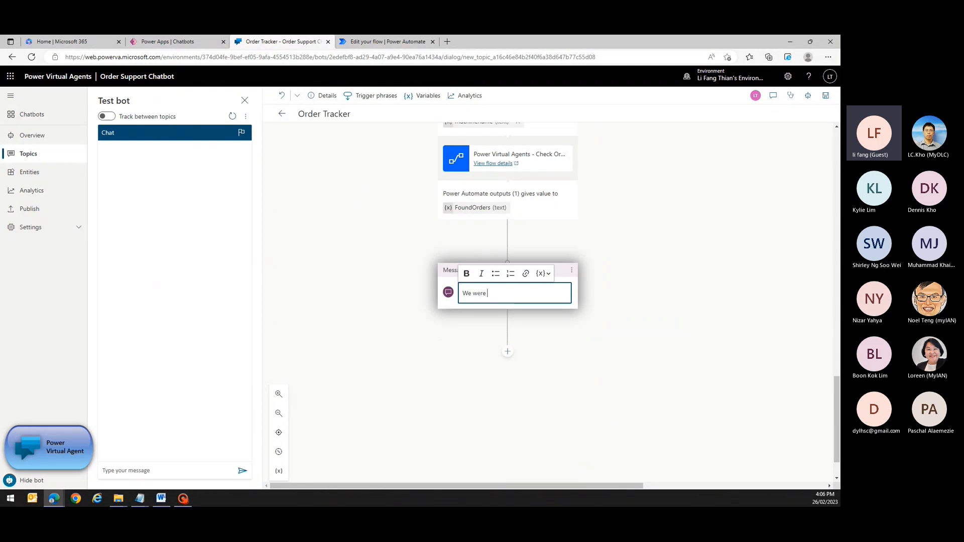
text( locate your order. Your order det)
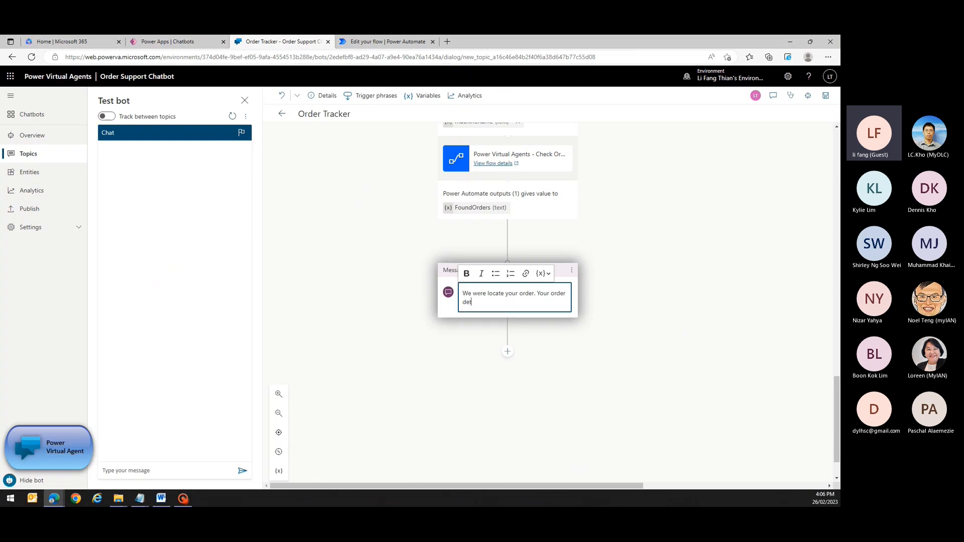
text(auks)
text(s is)
text(:)
key(Return)
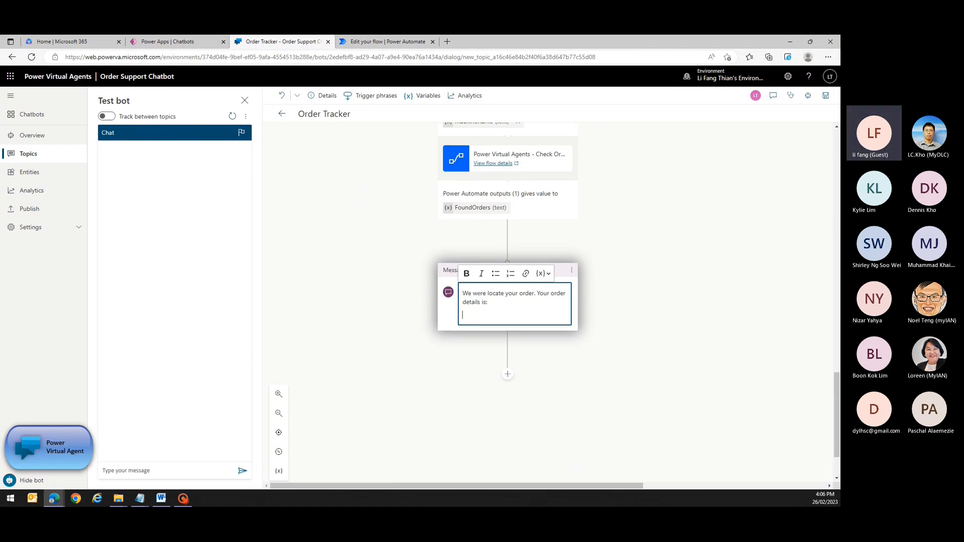
click(543, 273)
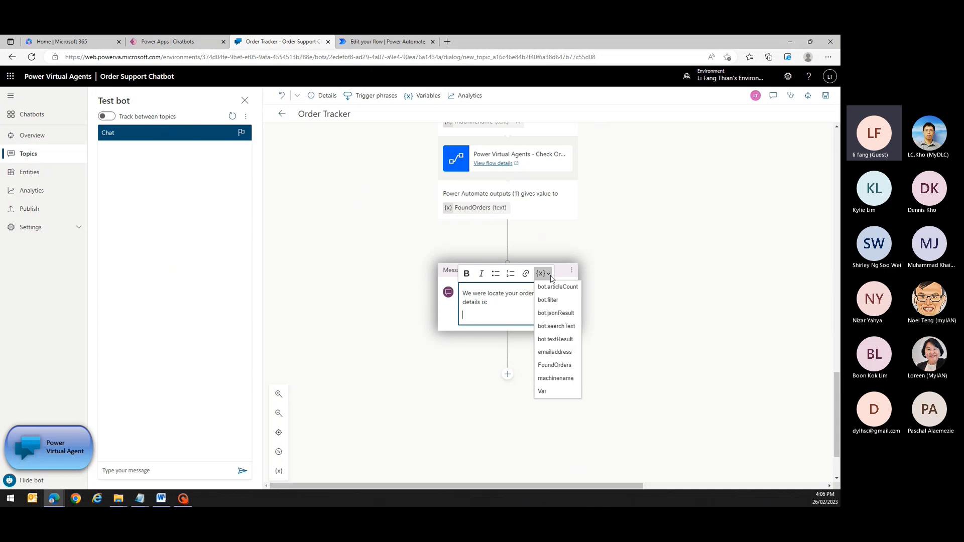
click(550, 366)
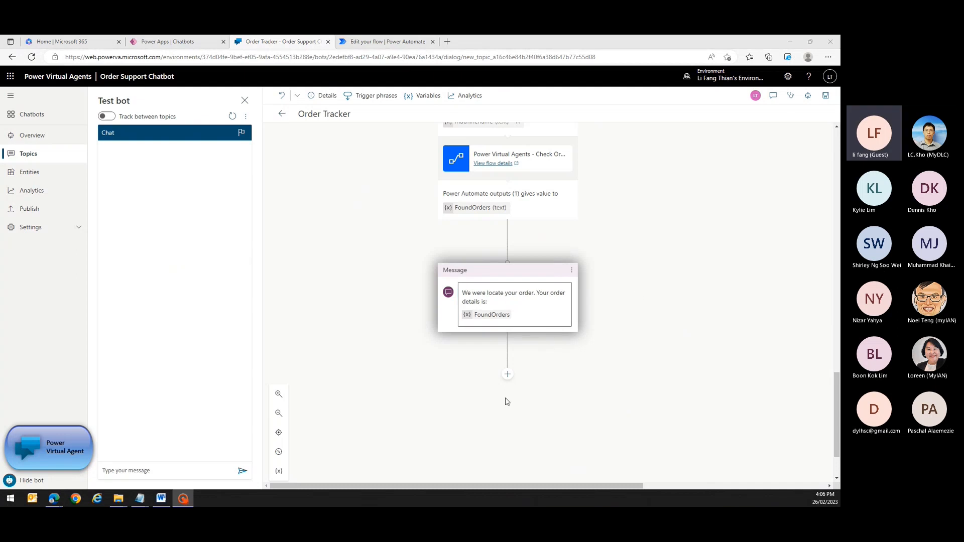
End the conversation with a survey after the message and save the Order Tracker topic.
click(508, 376)
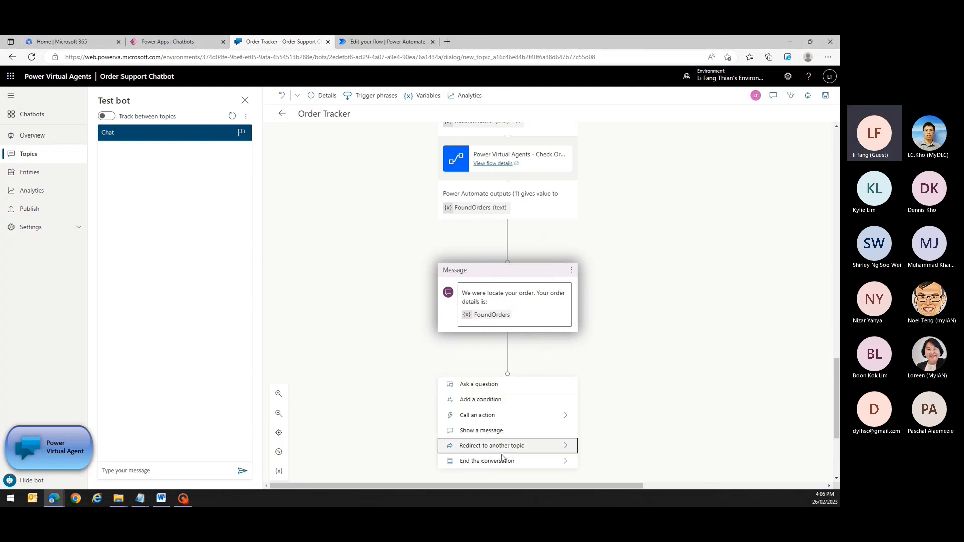
mouse_move(500, 462)
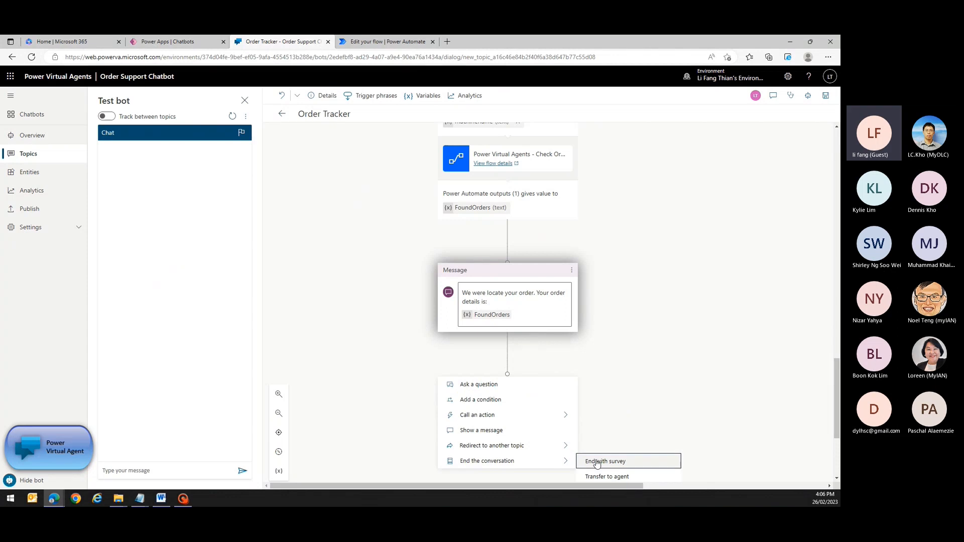
click(645, 457)
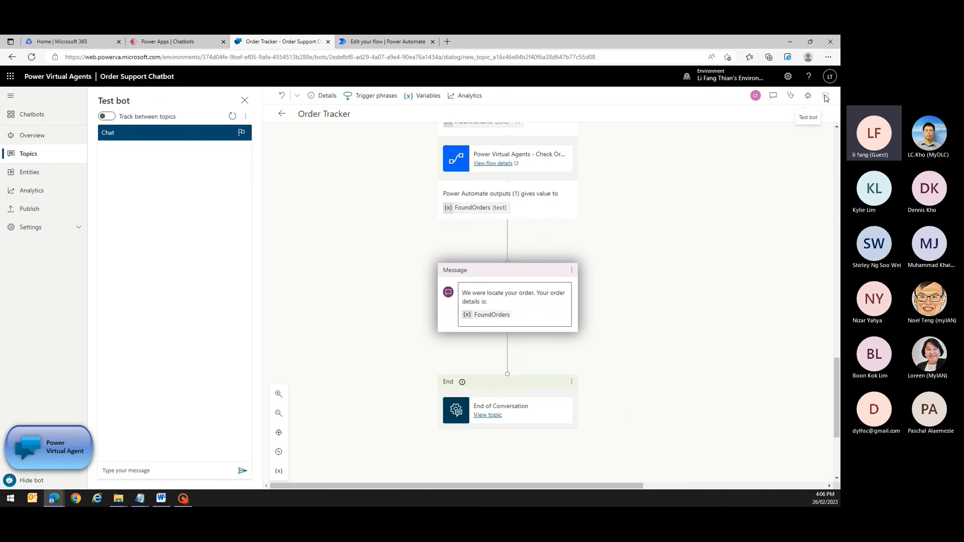
click(826, 96)
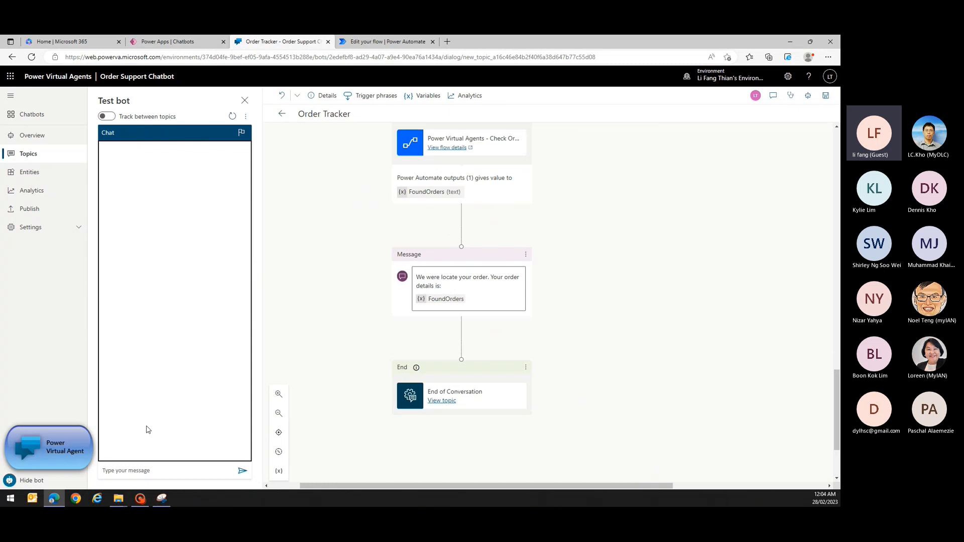
In the test chat, send 'order status', answer No, enter an email address, then send 'airpot xl'.
text(order)
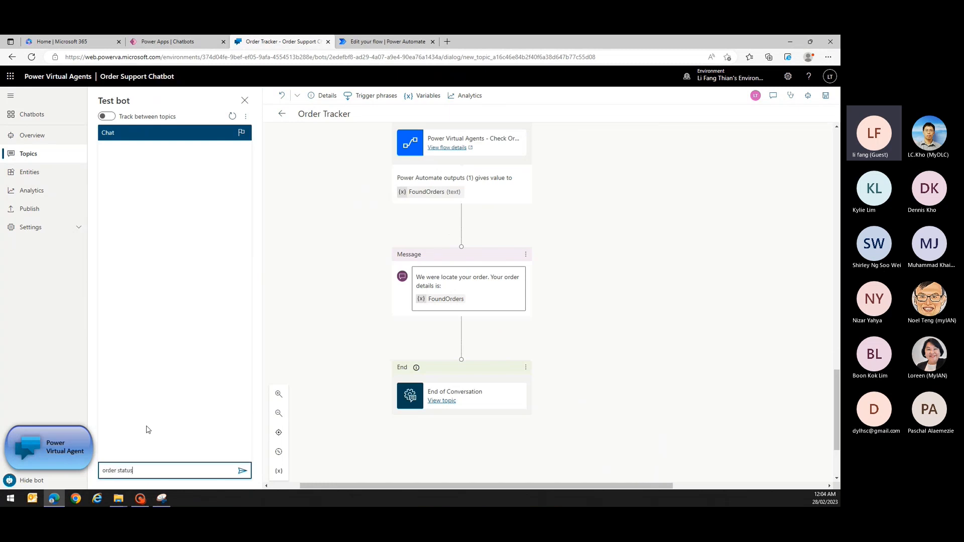
text( status)
key(Return)
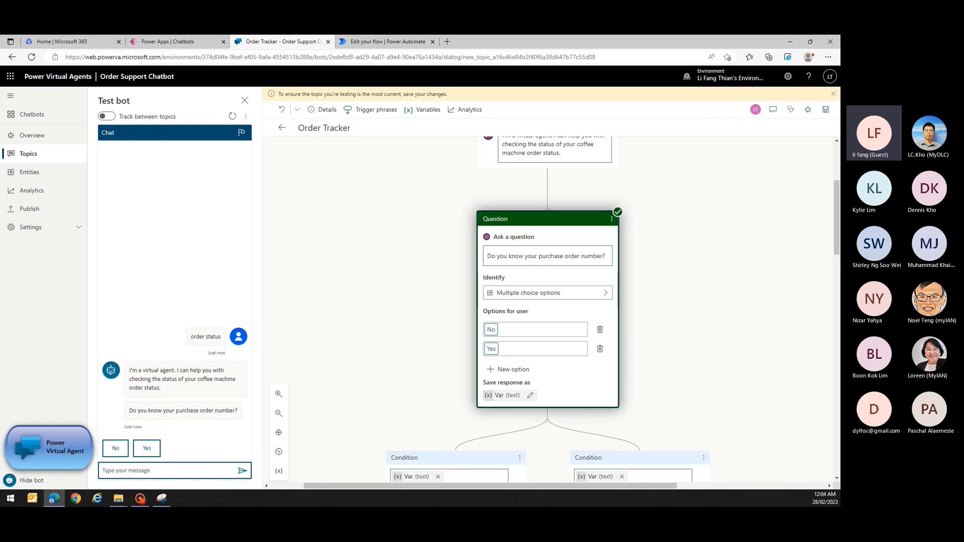
click(116, 448)
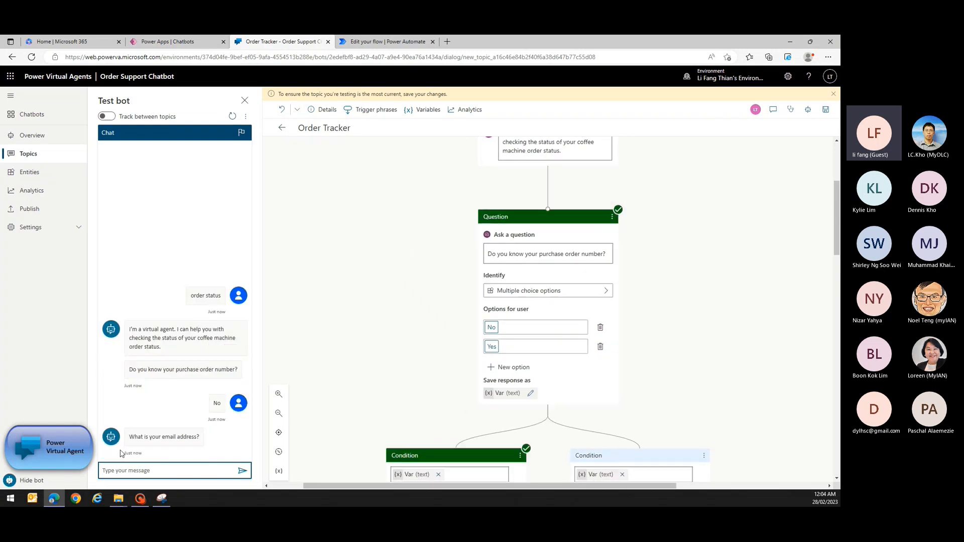
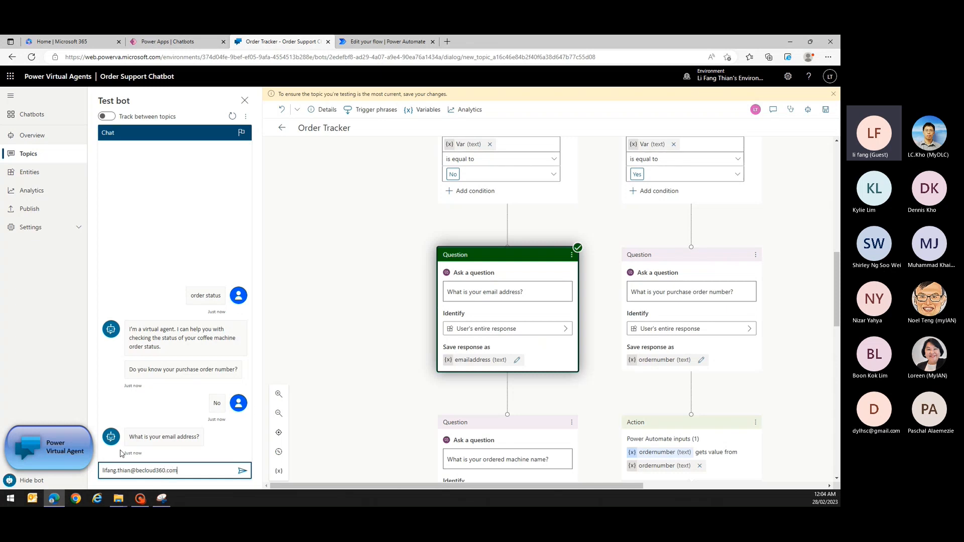
key(Return)
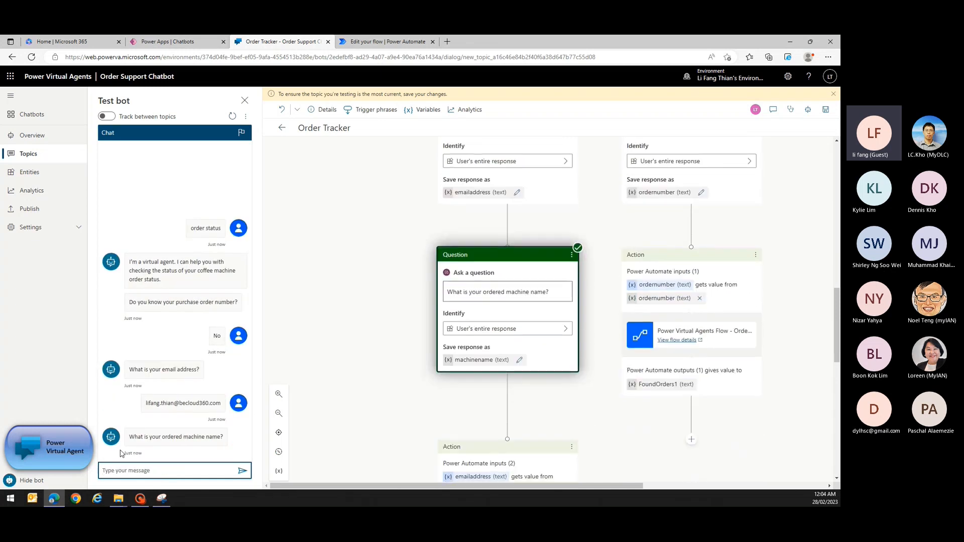
text(airpot xl)
key(Return)
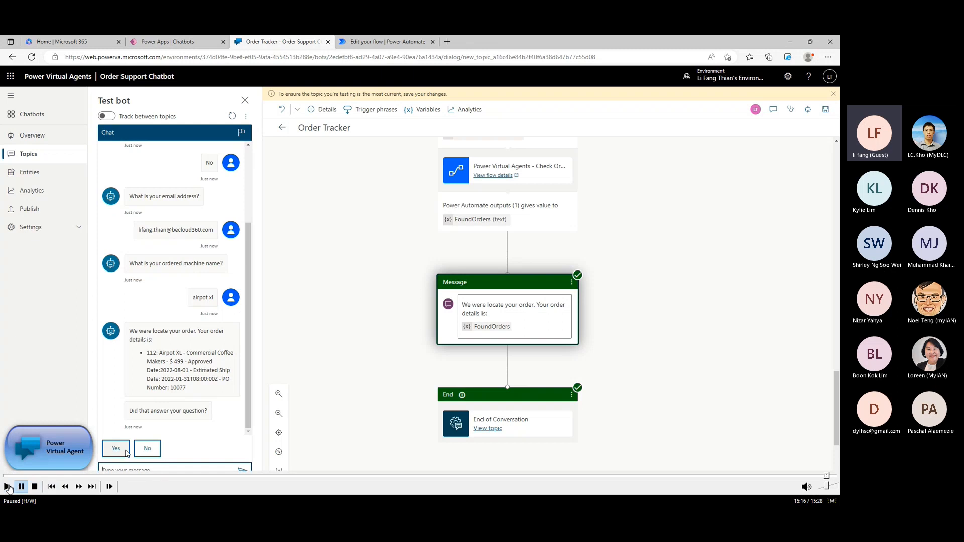
Answer Yes that the reply helped, then decline further help so the bot says goodbye.
click(9, 488)
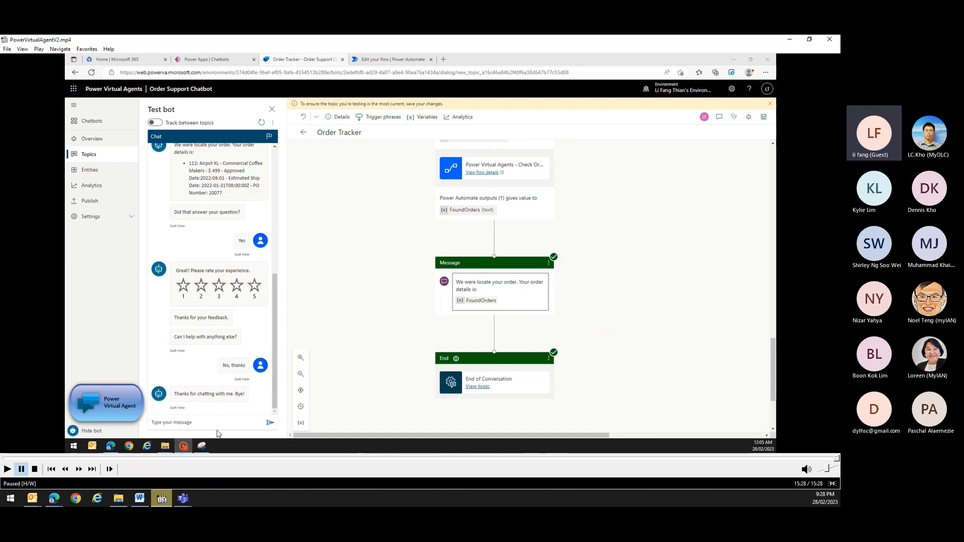
click(139, 499)
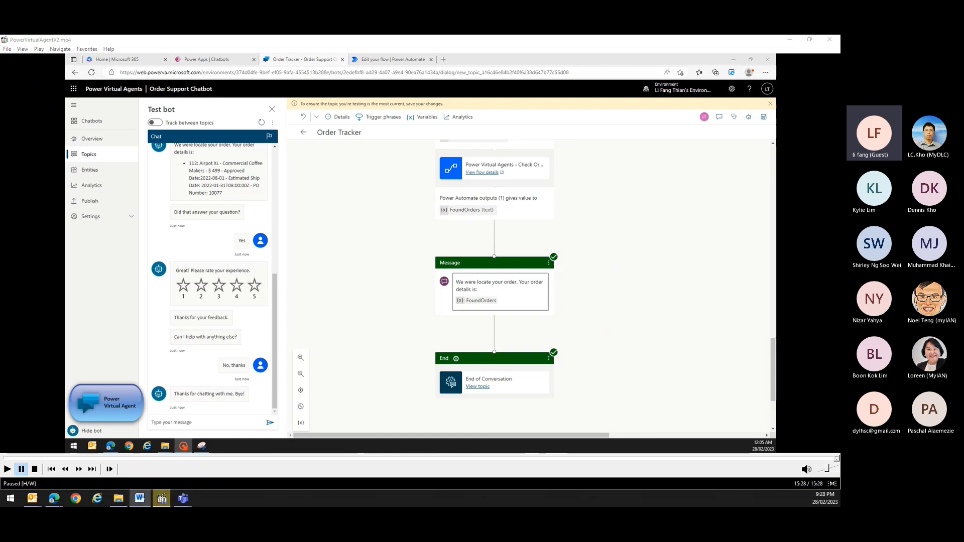